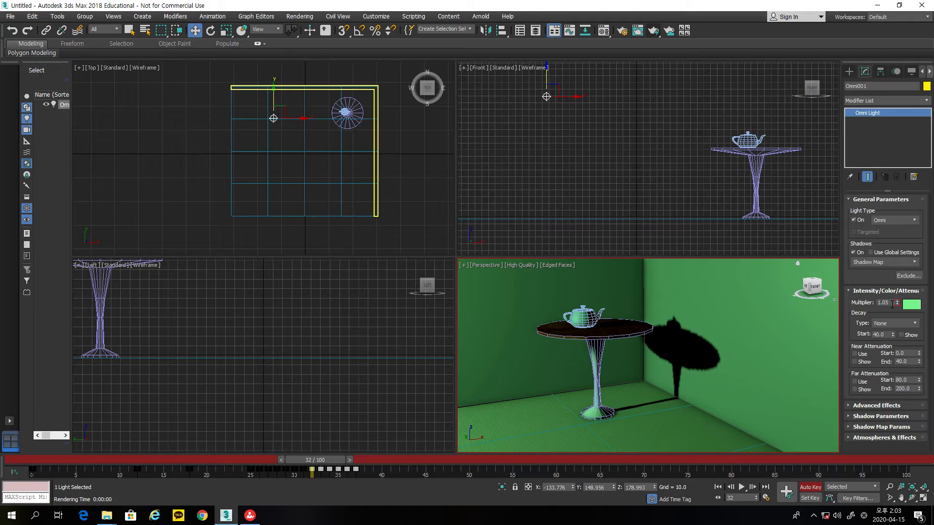
# Reset the omni light's color to white (255, 255, 255)
pyautogui.click(919, 307)
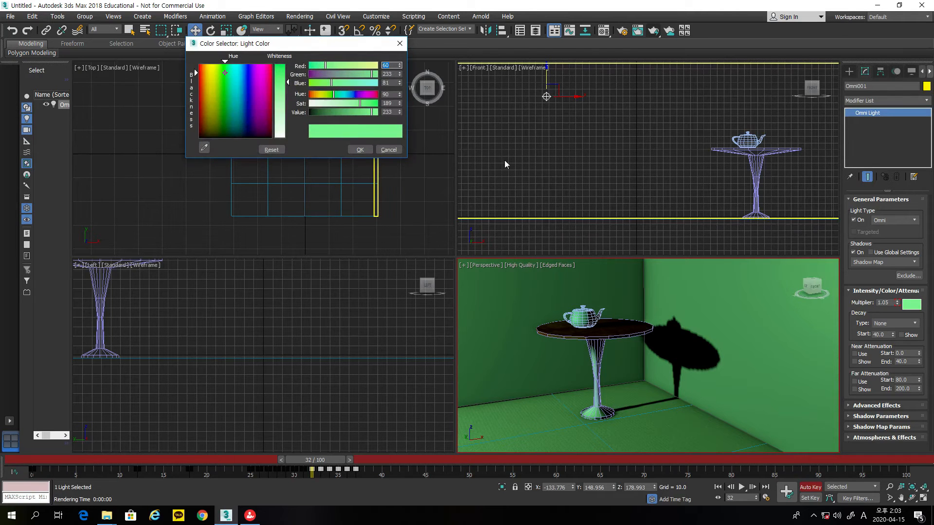
pyautogui.moveTo(288, 85); pyautogui.dragTo(346, 169)
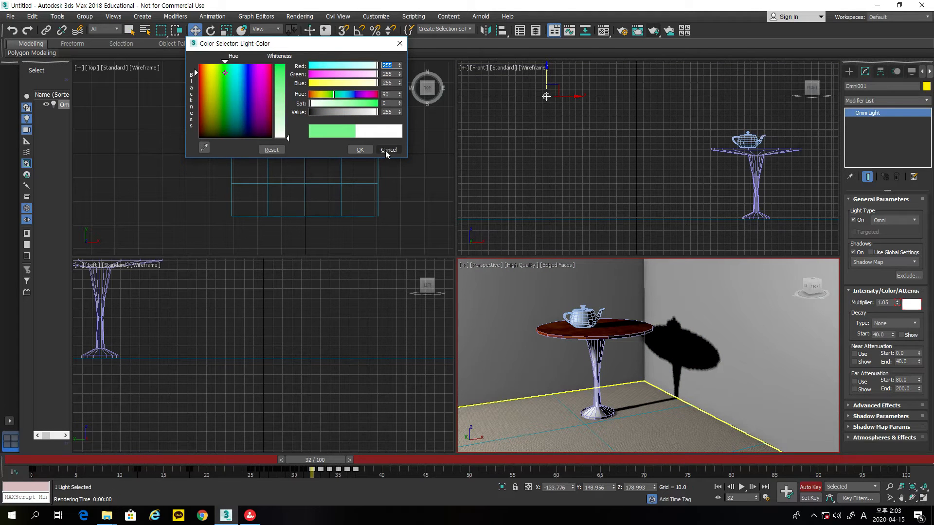
pyautogui.click(362, 149)
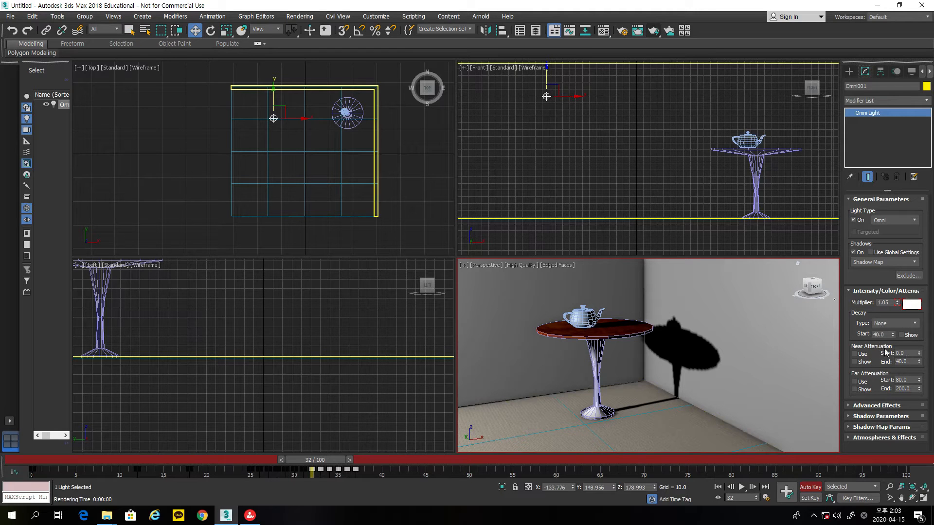
# Set the omni light's object shadow color to magenta (169, 0, 99)
pyautogui.click(851, 292)
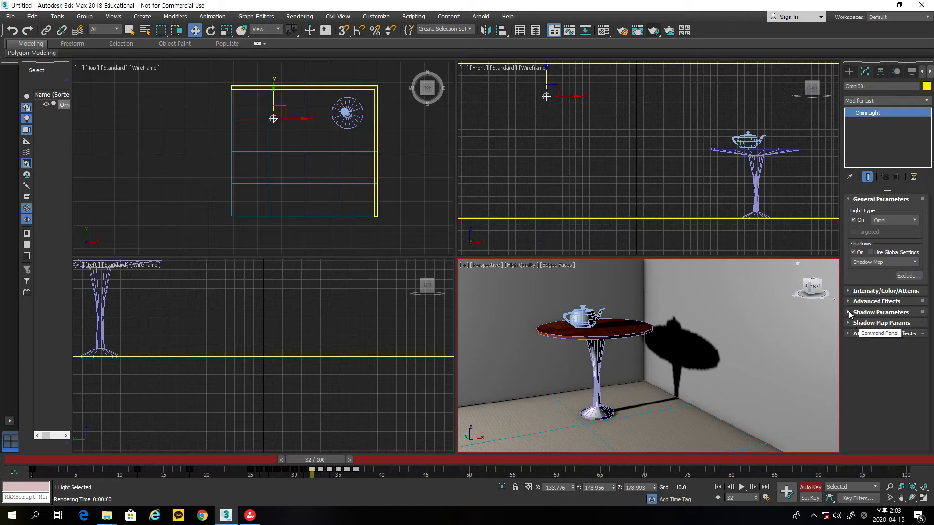
pyautogui.click(849, 312)
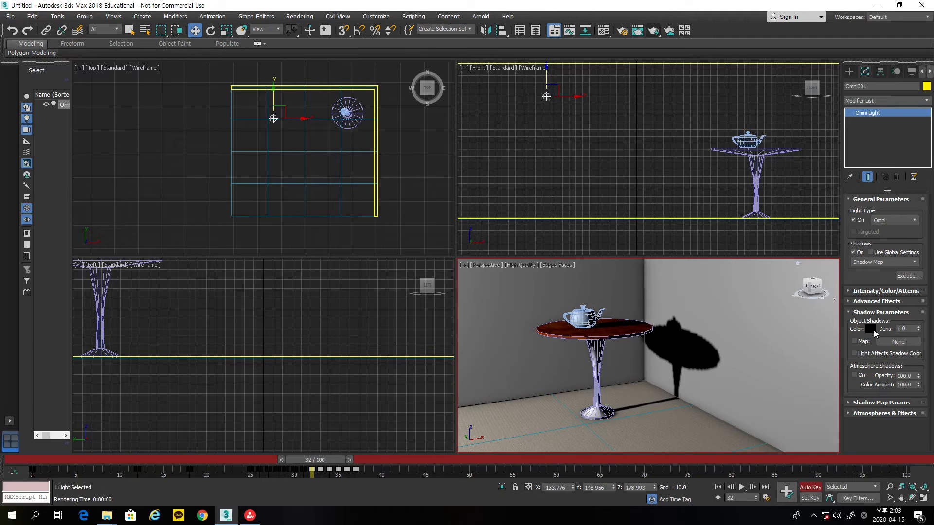
pyautogui.click(871, 329)
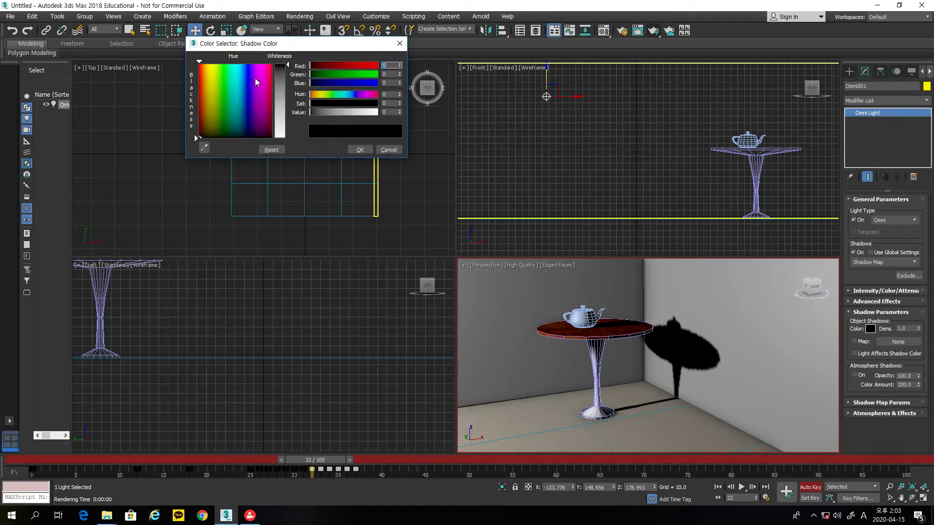
pyautogui.click(264, 89)
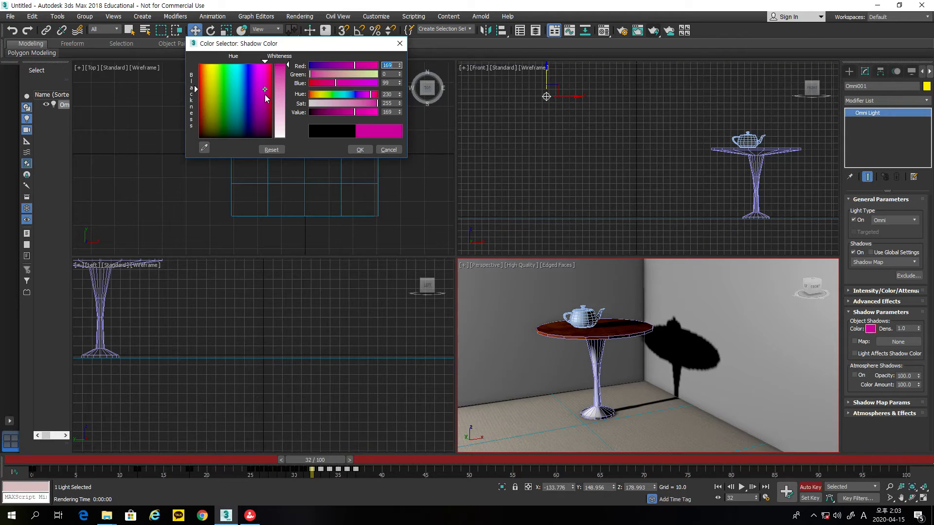
pyautogui.click(367, 150)
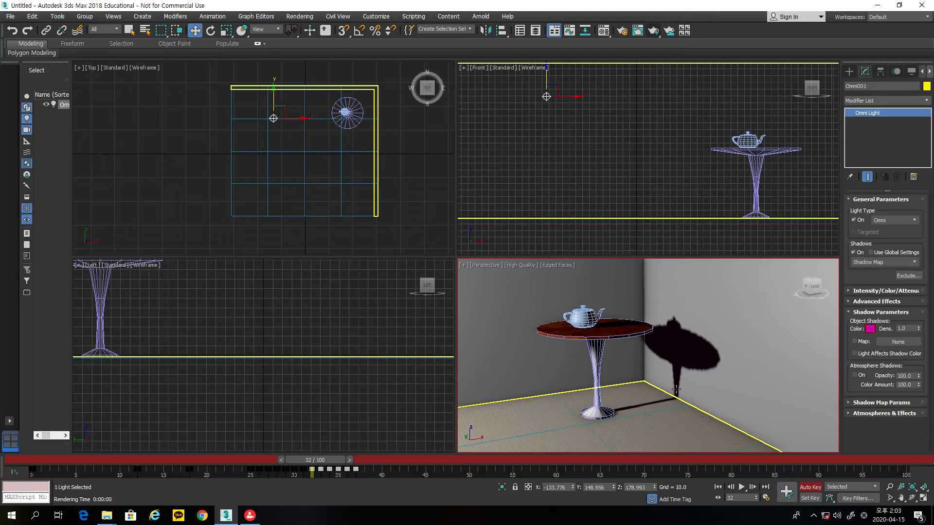
# Restore the object shadow color to black by lowering its value to 0, and reselect the omni light
pyautogui.click(870, 330)
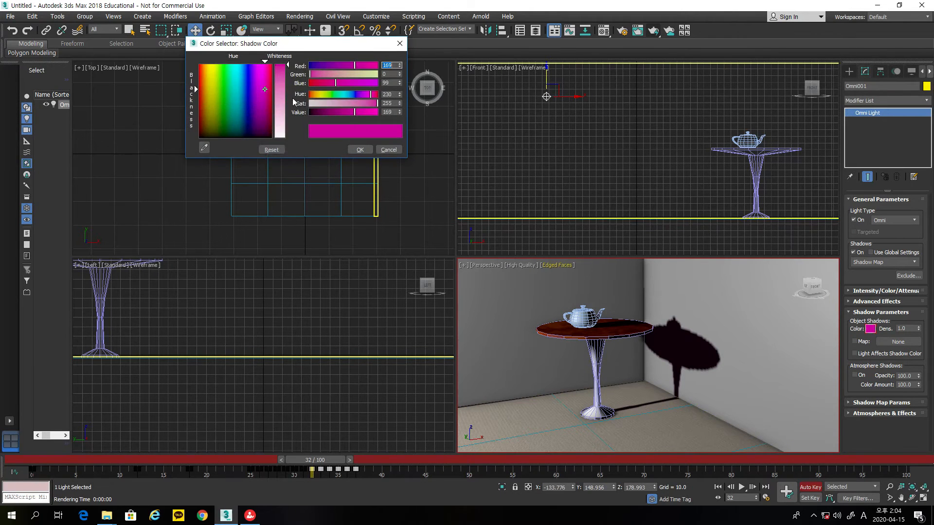
pyautogui.moveTo(346, 113); pyautogui.dragTo(302, 119)
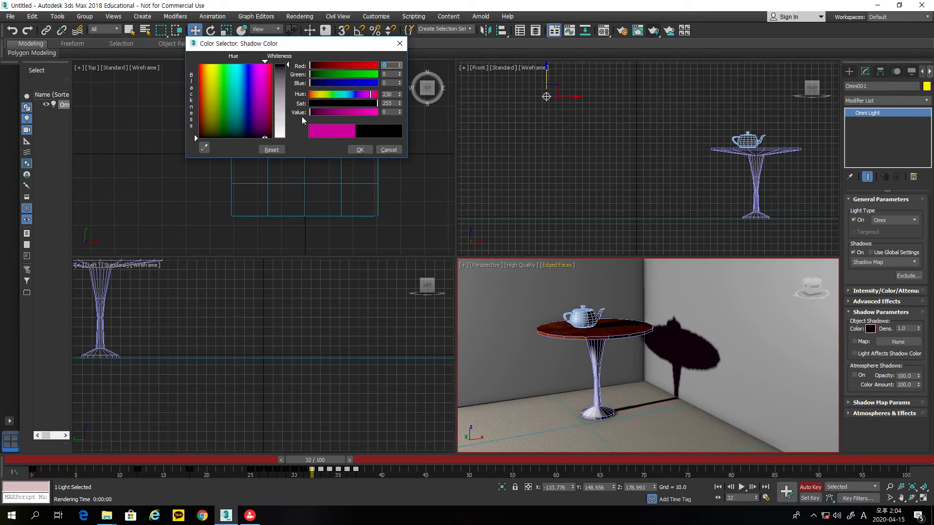
pyautogui.click(360, 150)
pyautogui.click(537, 340)
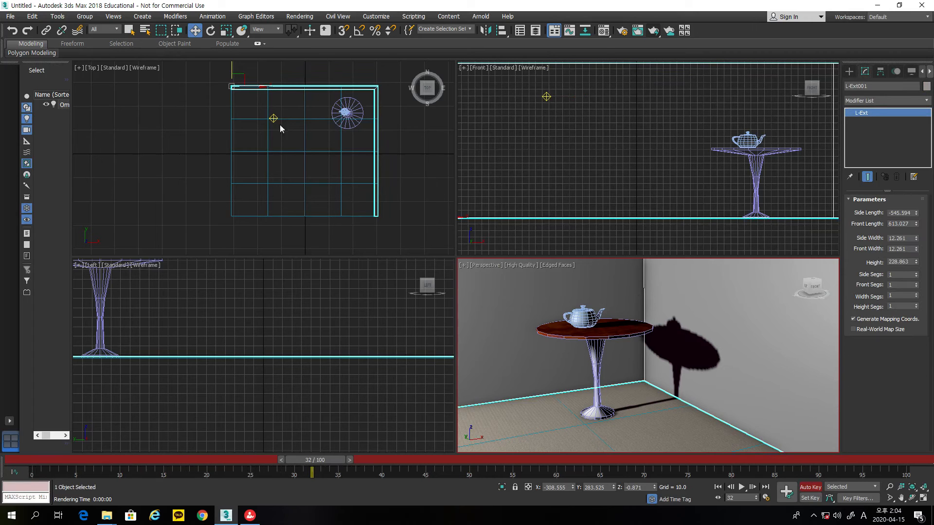
pyautogui.click(273, 118)
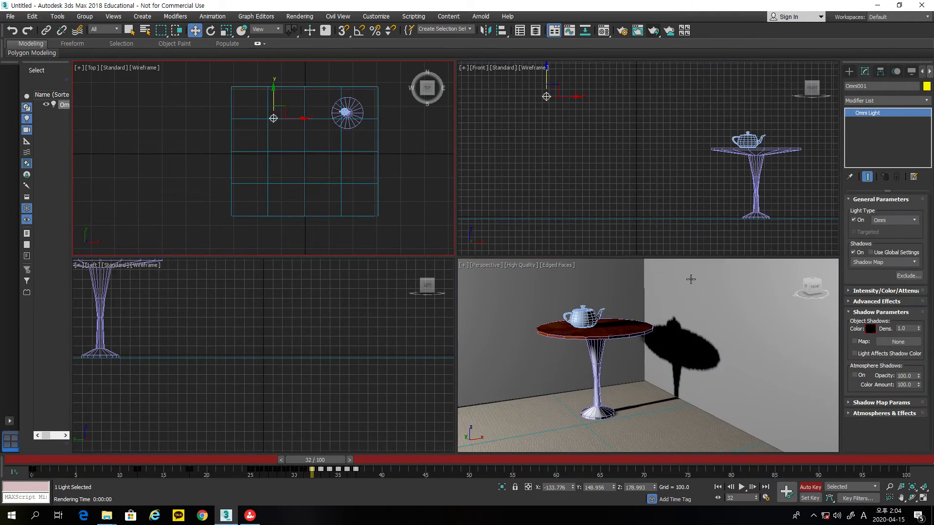
# Maximize the Perspective viewport and select the omni light in it
pyautogui.click(923, 498)
pyautogui.click(923, 498)
pyautogui.click(806, 429)
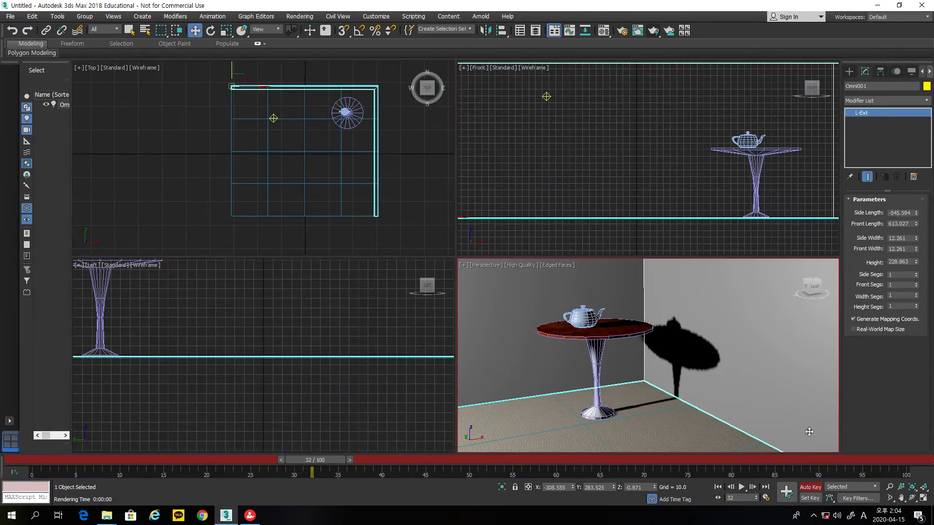
pyautogui.click(923, 498)
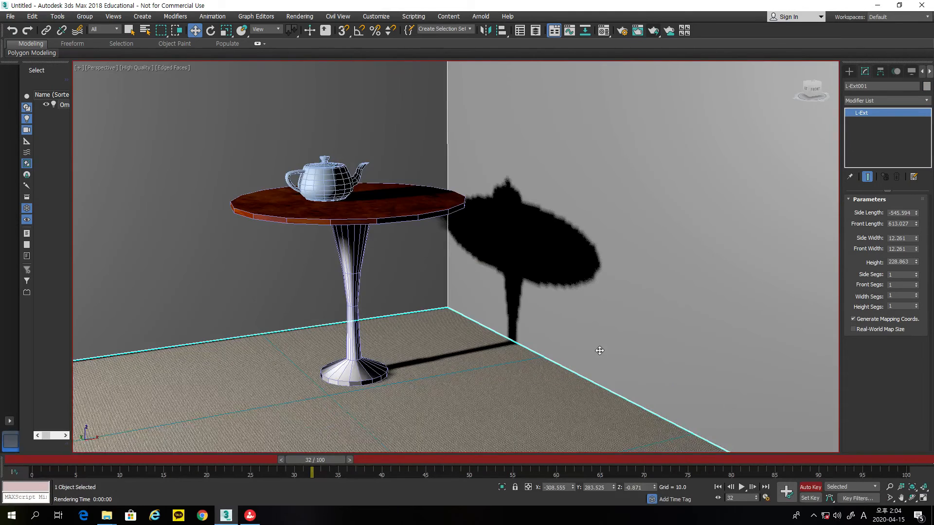
pyautogui.scroll(3, 599, 349)
pyautogui.moveTo(599, 349); pyautogui.dragTo(669, 413, button='middle')
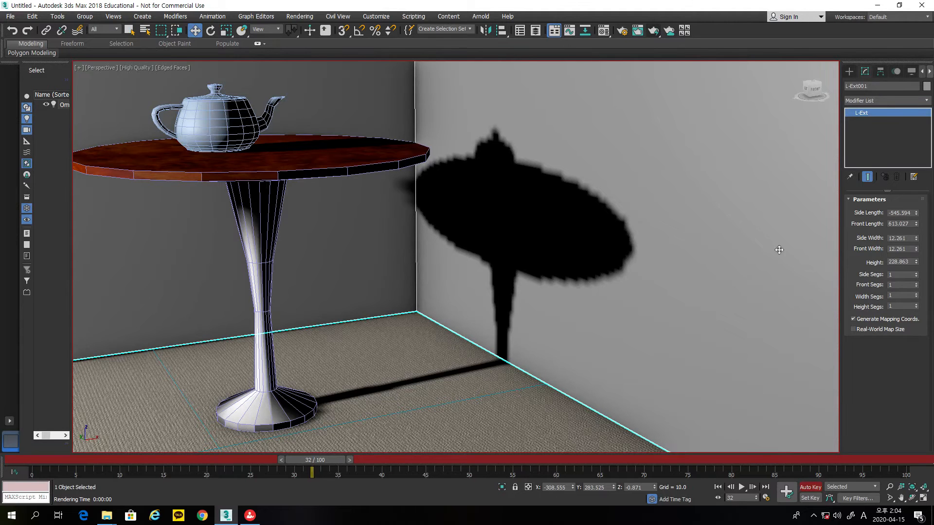
pyautogui.scroll(-10, 327, 181)
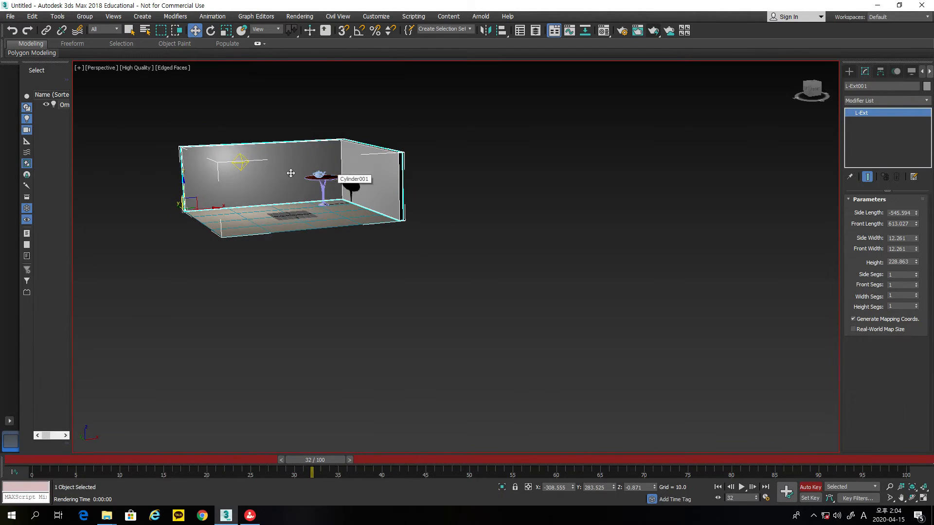
pyautogui.click(240, 162)
# Try different shadow densities on the omni light with the table's wall shadow in close view, ending at about 3.53
pyautogui.moveTo(548, 239); pyautogui.dragTo(666, 277, button='middle')
pyautogui.scroll(5, 676, 275)
pyautogui.moveTo(323, 231); pyautogui.dragTo(635, 312, button='middle')
pyautogui.scroll(3, 637, 311)
pyautogui.scroll(2, 637, 312)
pyautogui.scroll(-2, 638, 311)
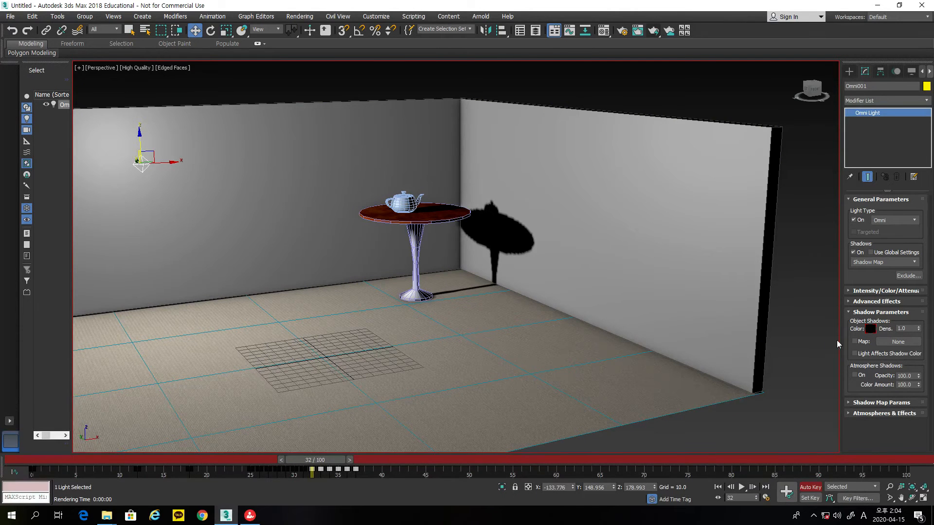
pyautogui.scroll(2, 553, 288)
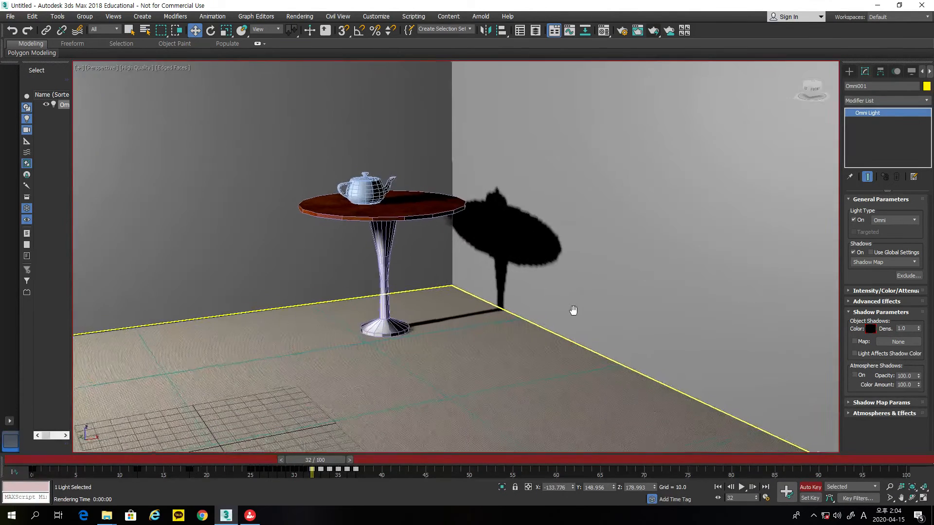
pyautogui.click(912, 498)
pyautogui.moveTo(545, 345); pyautogui.dragTo(600, 341)
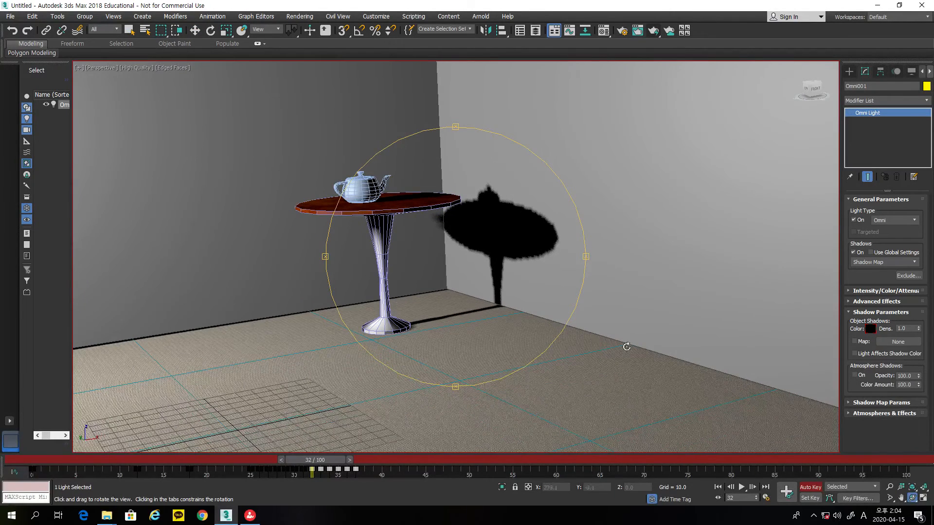
pyautogui.moveTo(918, 332)
pyautogui.mouseDown()
pyautogui.moveTo(919, 354)
pyautogui.moveTo(918, 317)
pyautogui.mouseUp()
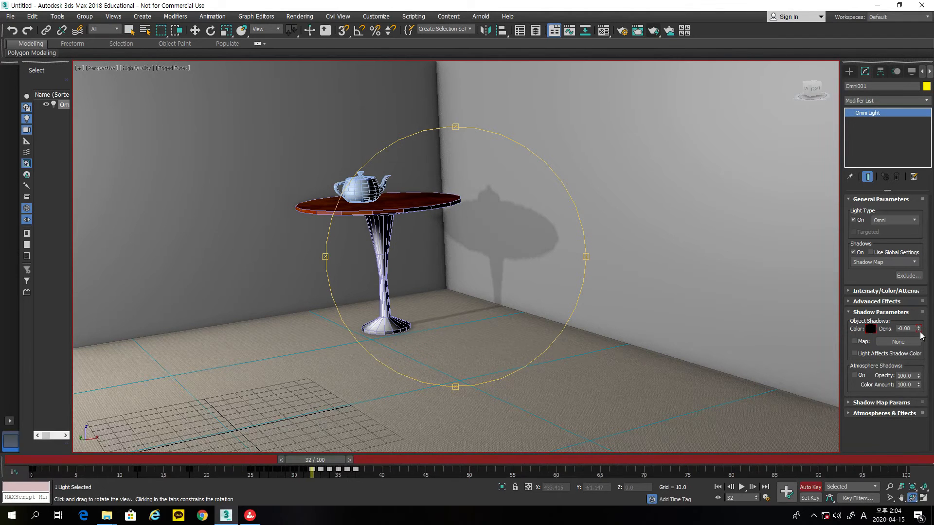
pyautogui.moveTo(918, 330); pyautogui.dragTo(916, 311)
pyautogui.moveTo(919, 330); pyautogui.dragTo(913, 171)
pyautogui.moveTo(569, 320); pyautogui.dragTo(572, 319)
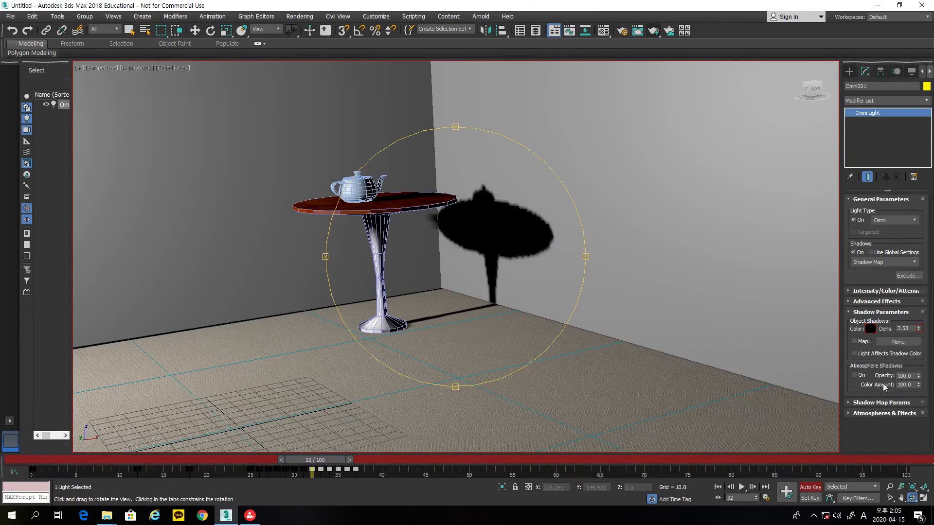
# Set the omni light's shadow density to 0.5 and check the table's shadow
pyautogui.moveTo(913, 328); pyautogui.dragTo(889, 330)
pyautogui.write('0.5')
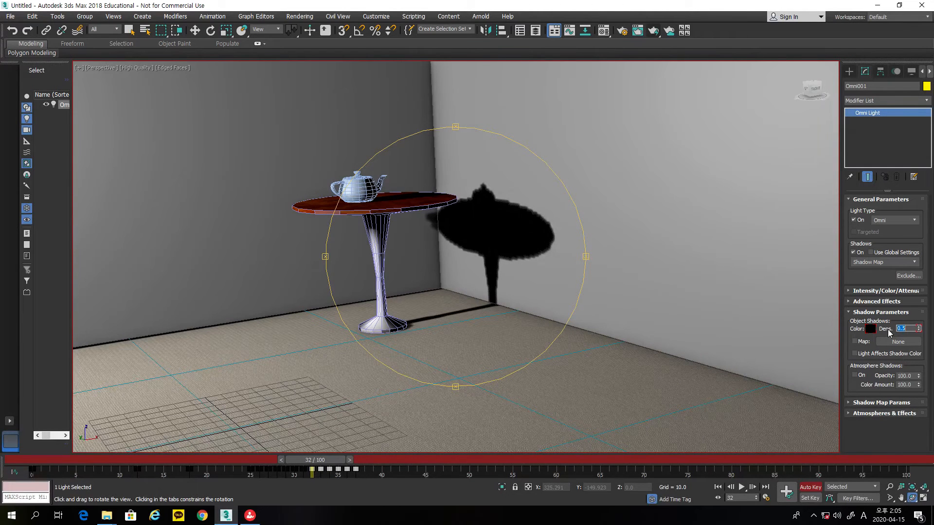
pyautogui.press('Return')
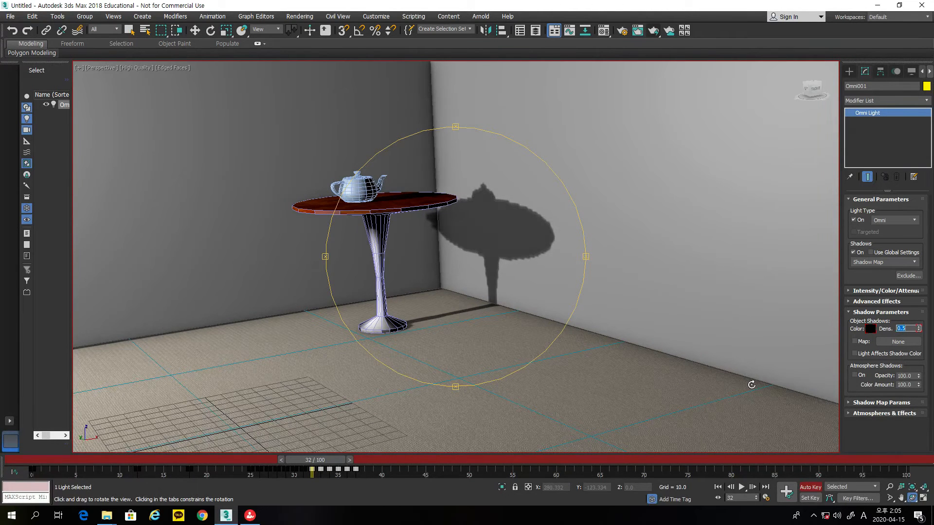
pyautogui.moveTo(566, 337); pyautogui.dragTo(565, 340)
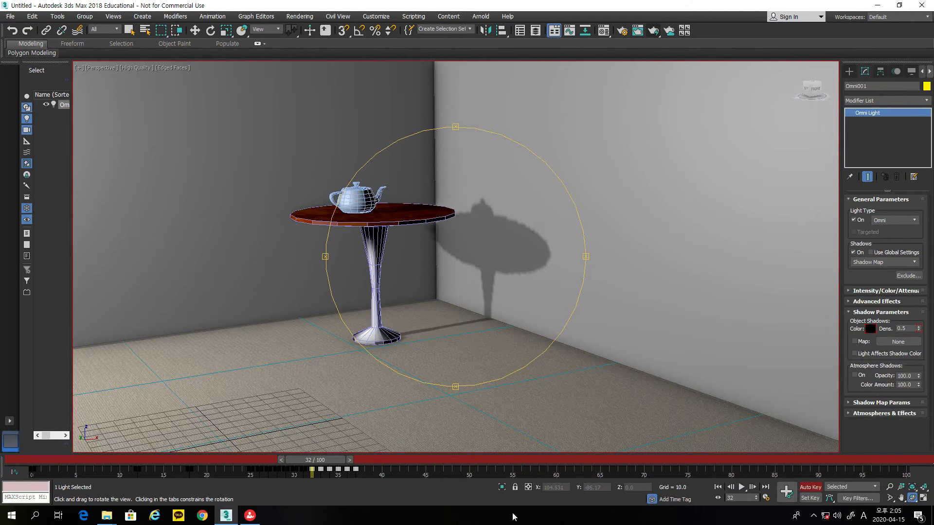
# Turn off Auto Key, go to frame 1 and delete all of the omni light's keyframes
pyautogui.click(810, 486)
pyautogui.moveTo(340, 460); pyautogui.dragTo(77, 458)
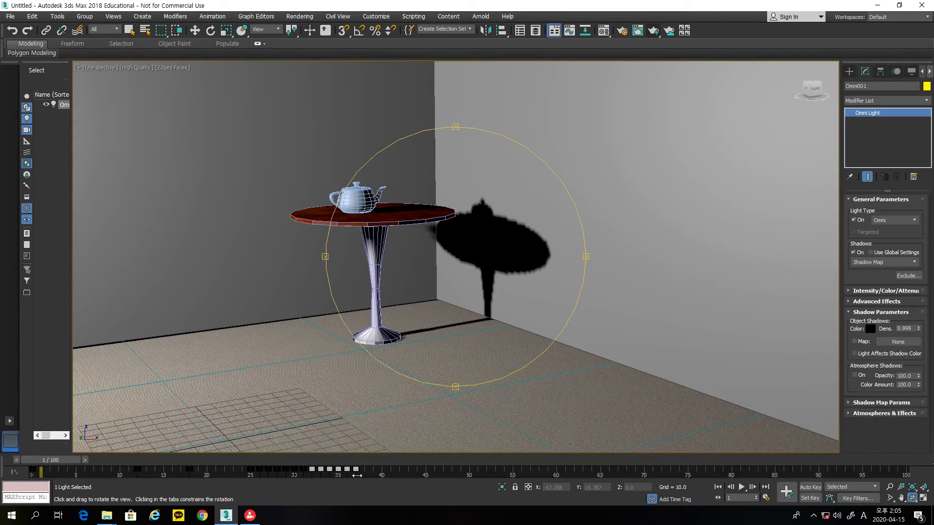
pyautogui.moveTo(394, 477); pyautogui.dragTo(24, 450)
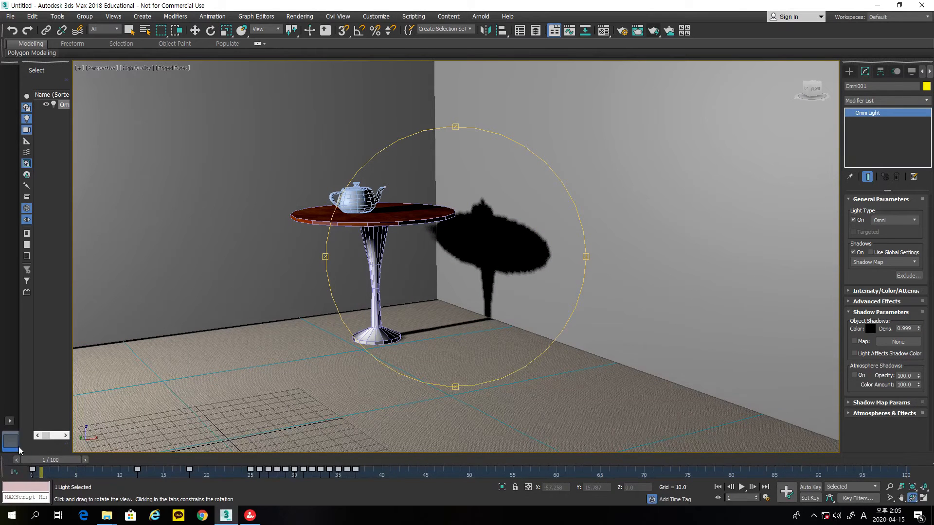
pyautogui.press('Delete')
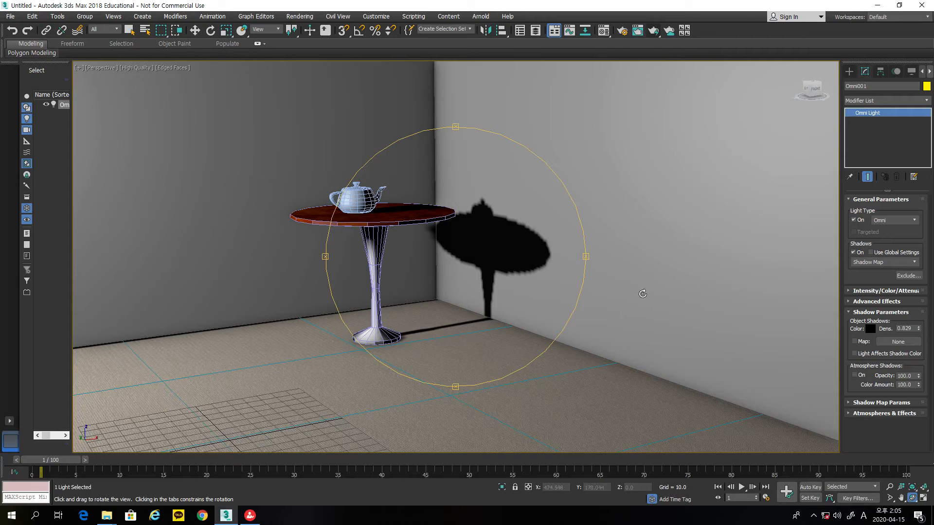
# Lower the omni light's shadow density to about 0.439 and test-render the Perspective view
pyautogui.moveTo(919, 331); pyautogui.dragTo(920, 340)
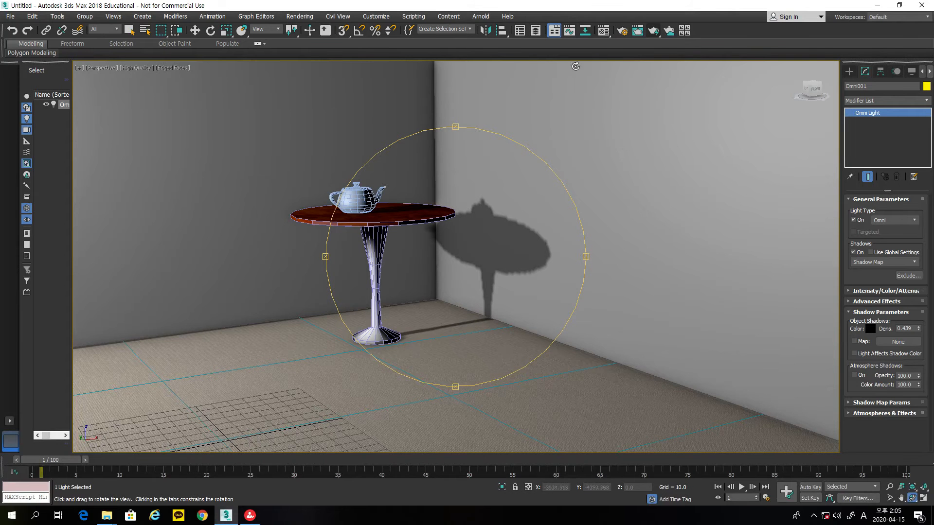
pyautogui.click(637, 31)
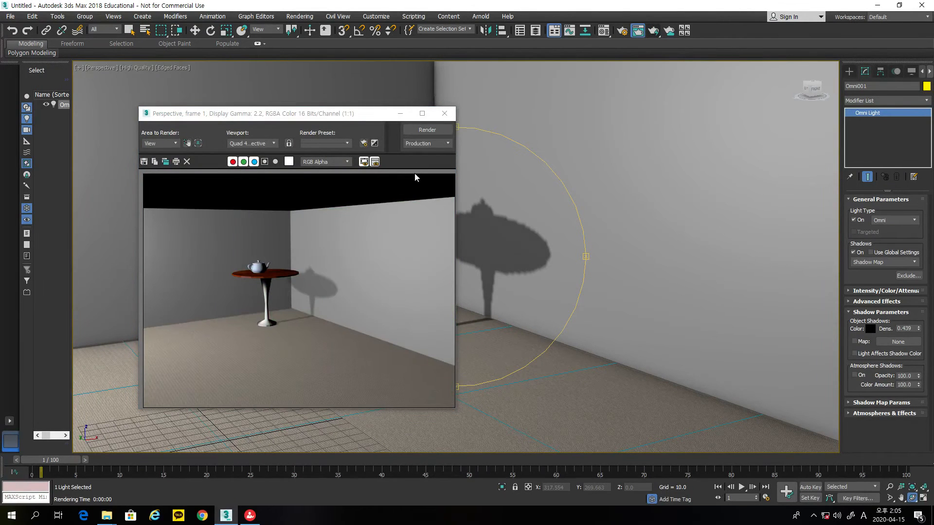
pyautogui.click(444, 113)
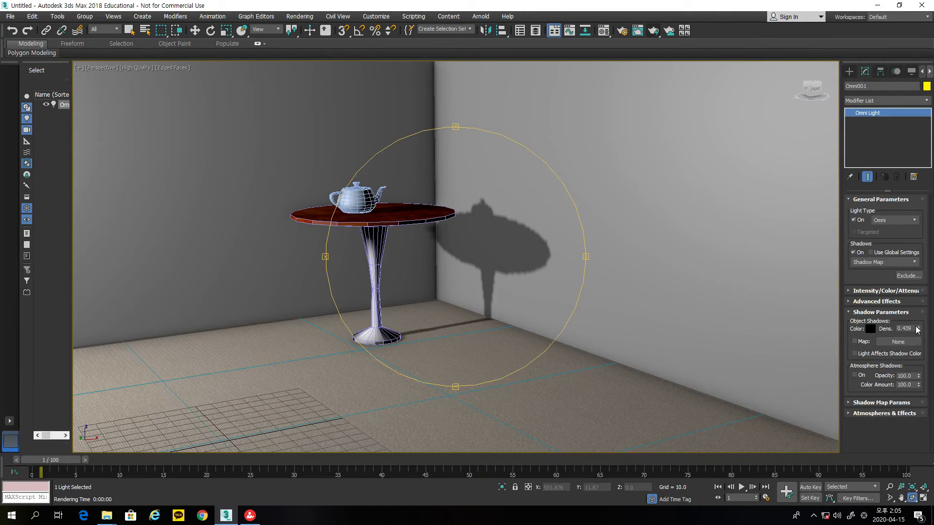
# Raise the omni light's shadow density to about 0.839 and return to the four-viewport layout
pyautogui.moveTo(918, 324); pyautogui.dragTo(919, 312)
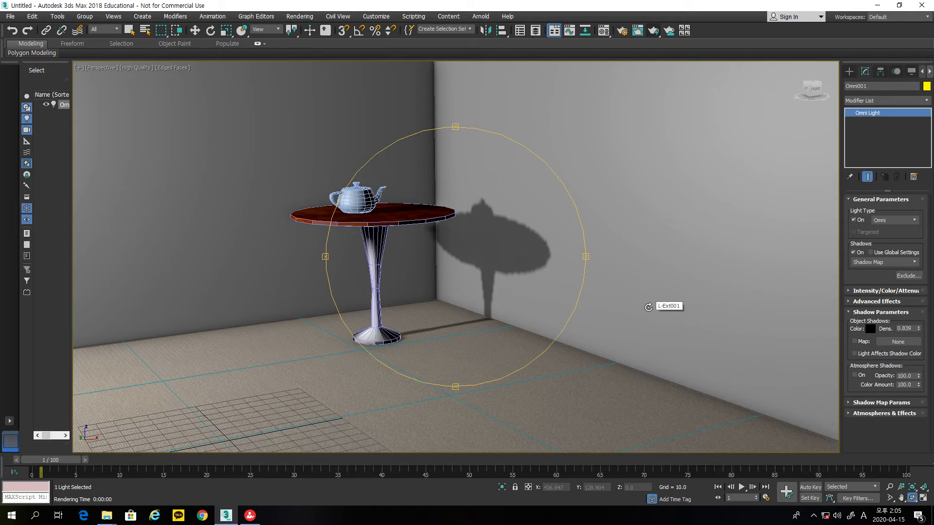
pyautogui.scroll(-5, 648, 307)
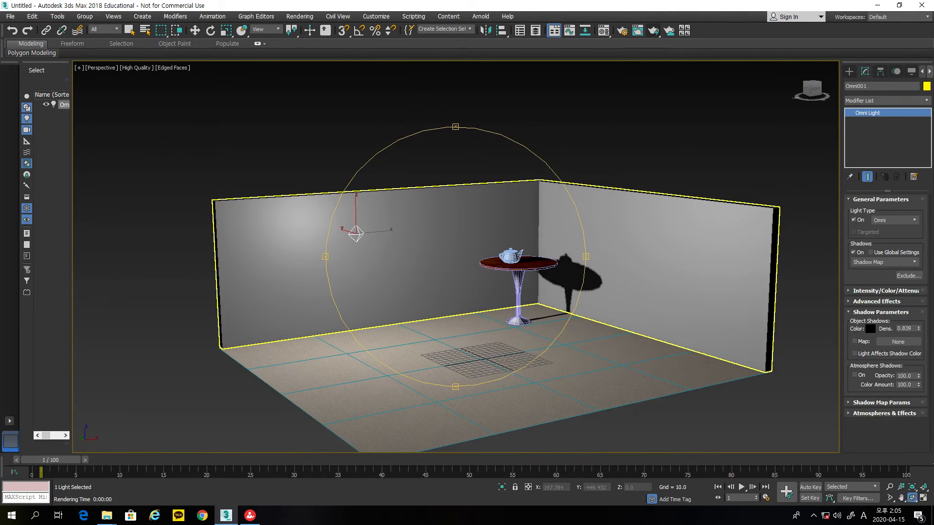
pyautogui.click(922, 498)
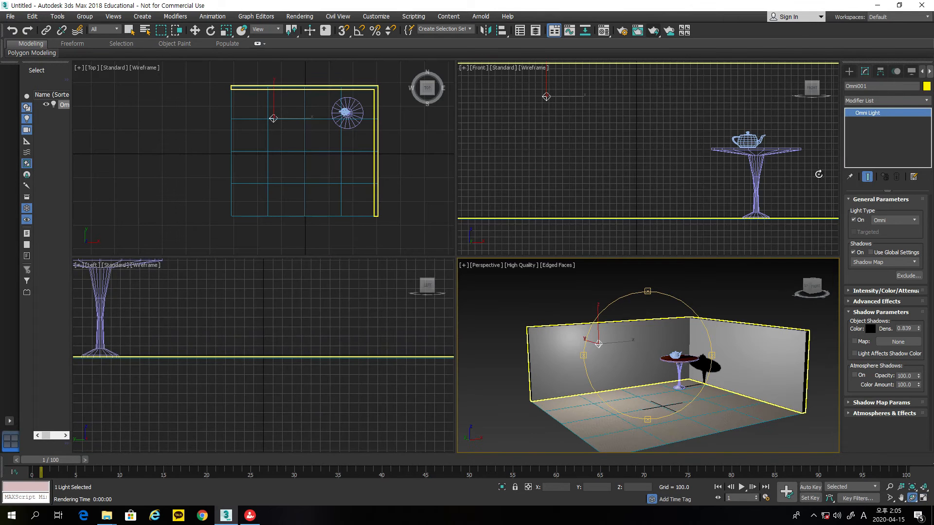
# Set the existing omni light's object color to white
pyautogui.click(848, 71)
pyautogui.click(868, 151)
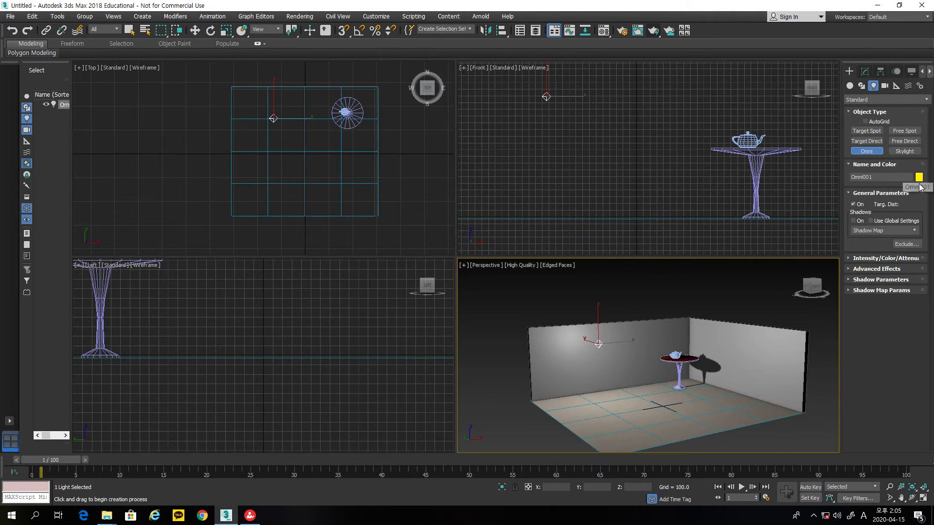
pyautogui.click(918, 178)
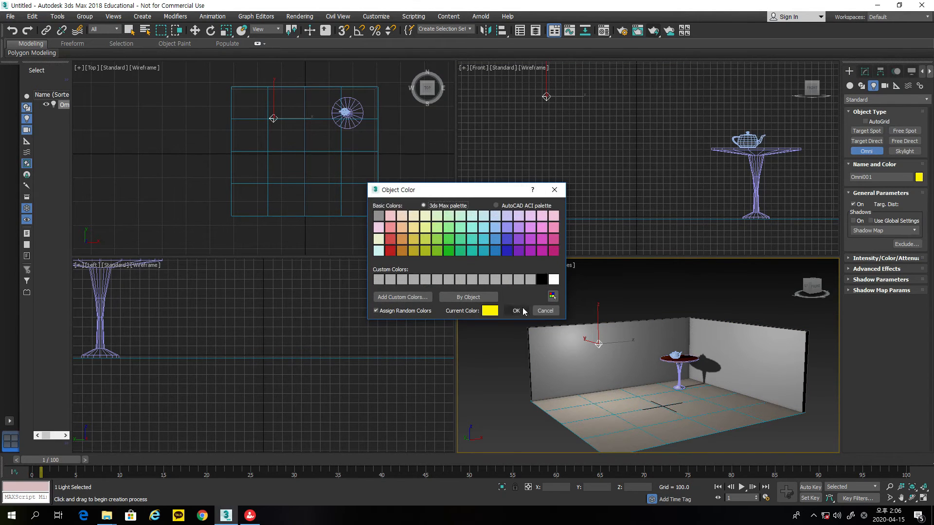
pyautogui.click(553, 280)
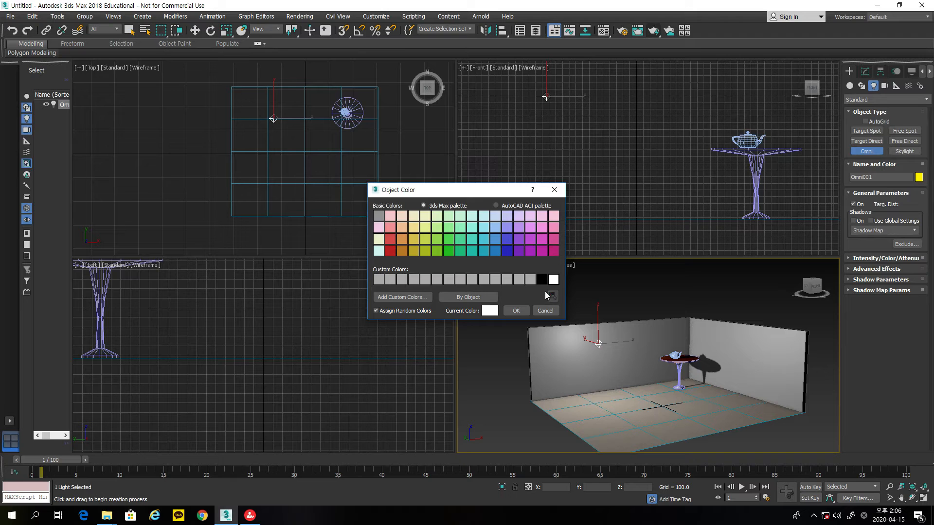
pyautogui.click(516, 310)
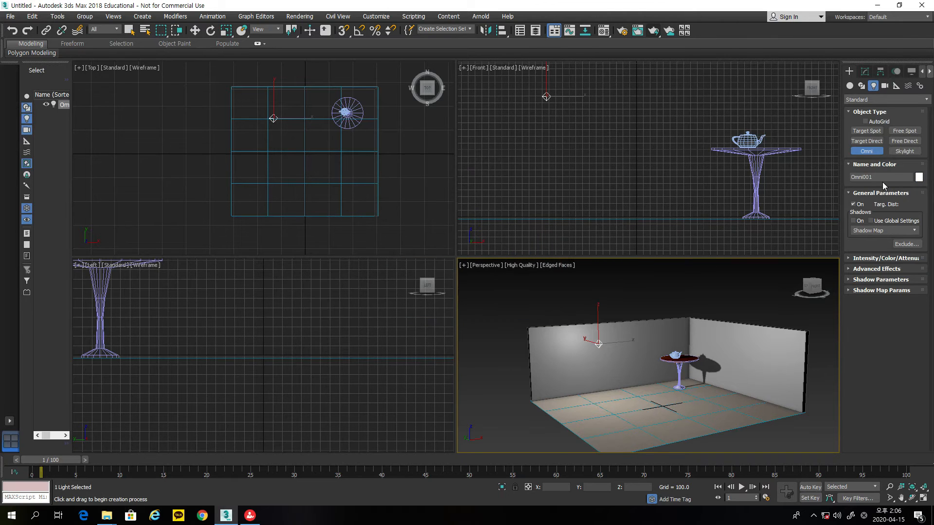
# Create a second omni light in front of the table in the Top view and raise it to a height of about 147
pyautogui.click(346, 174)
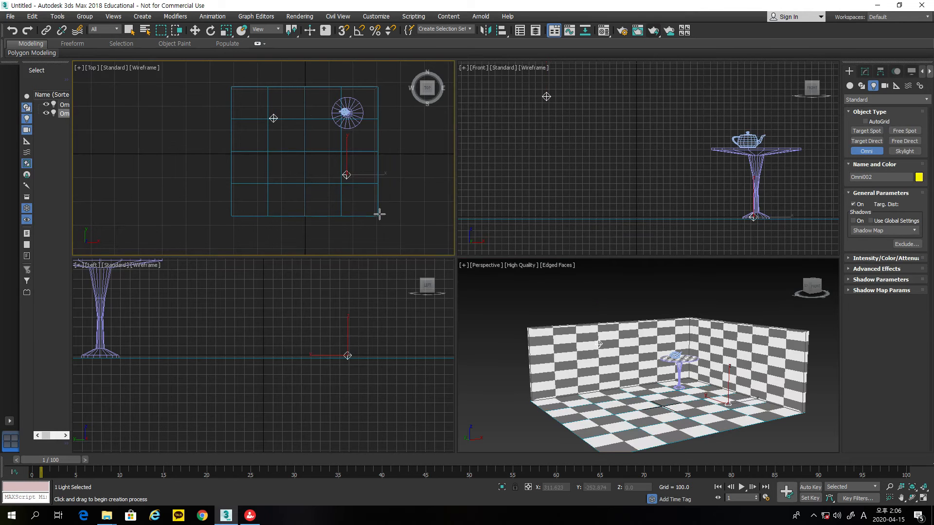
pyautogui.click(194, 30)
pyautogui.moveTo(730, 386); pyautogui.dragTo(728, 336)
pyautogui.click(653, 341)
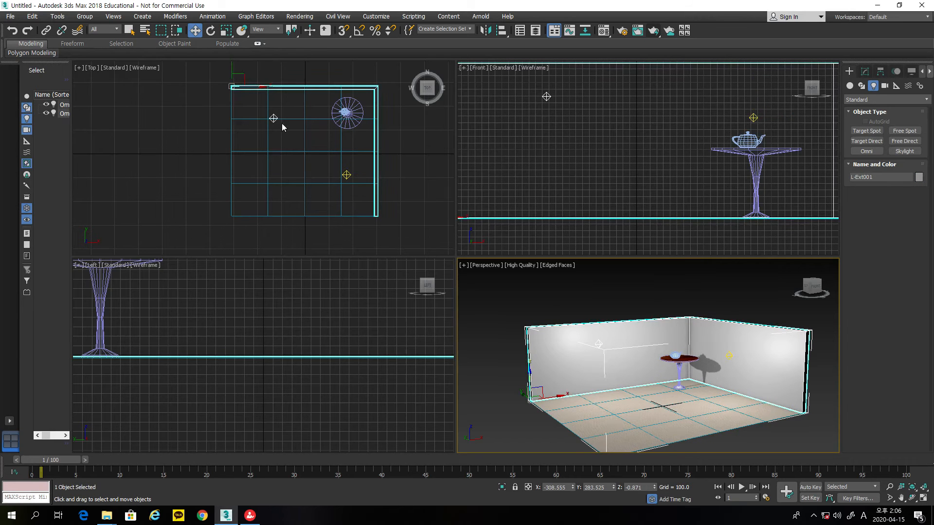
pyautogui.click(273, 118)
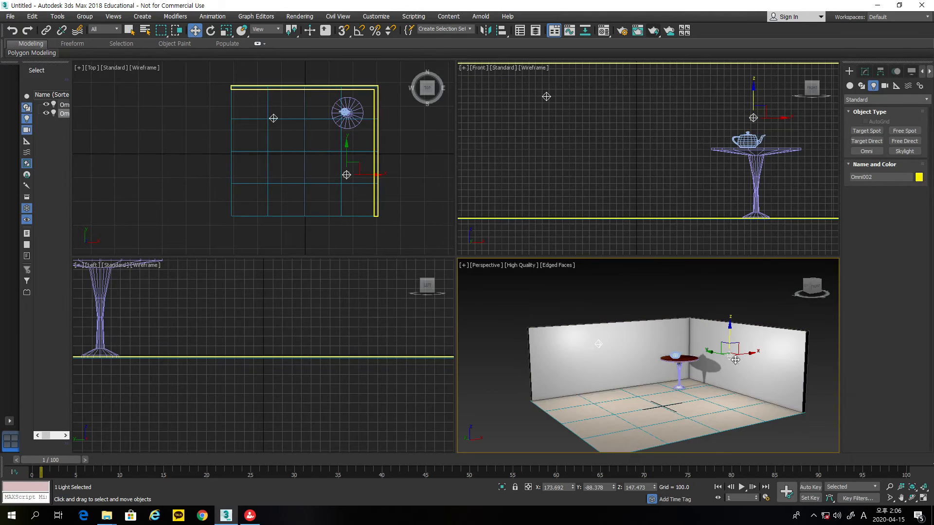
# Test-render a close Perspective view of the table and teapot lit by both omni lights
pyautogui.scroll(6, 701, 316)
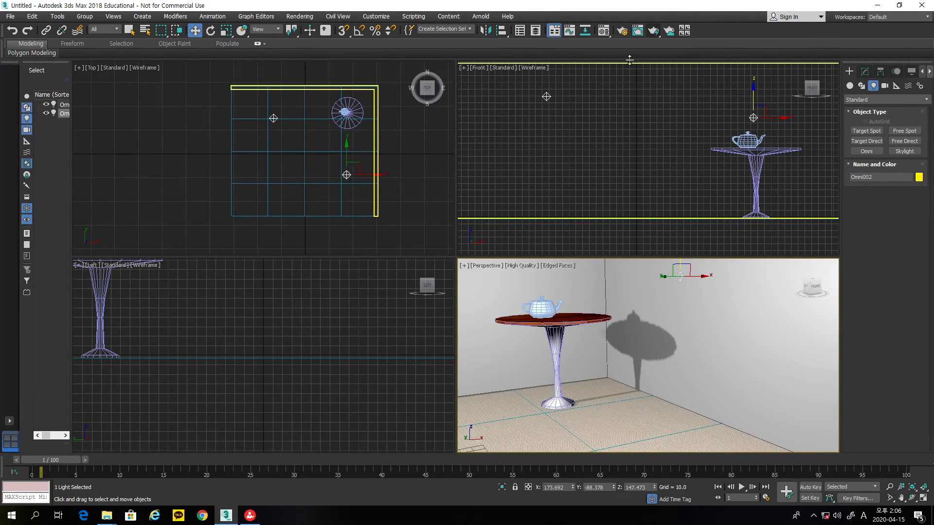
pyautogui.click(653, 31)
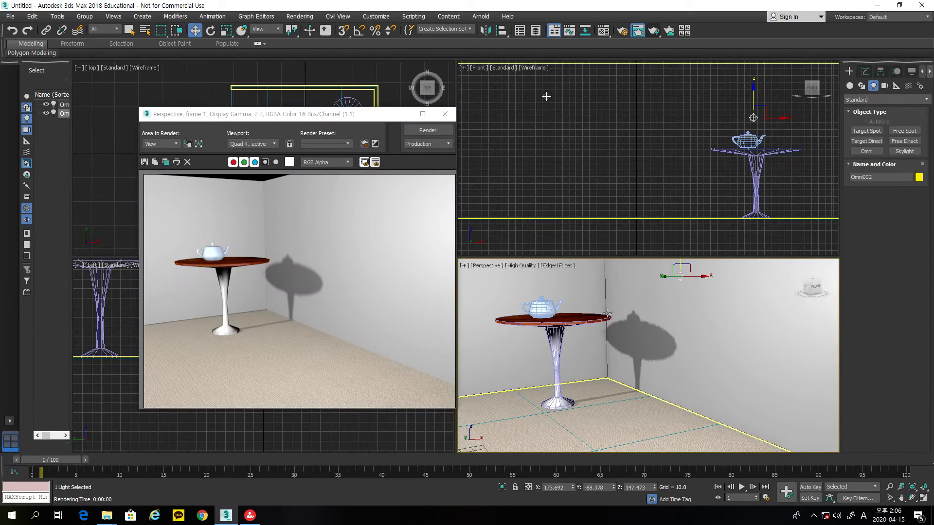
pyautogui.click(444, 114)
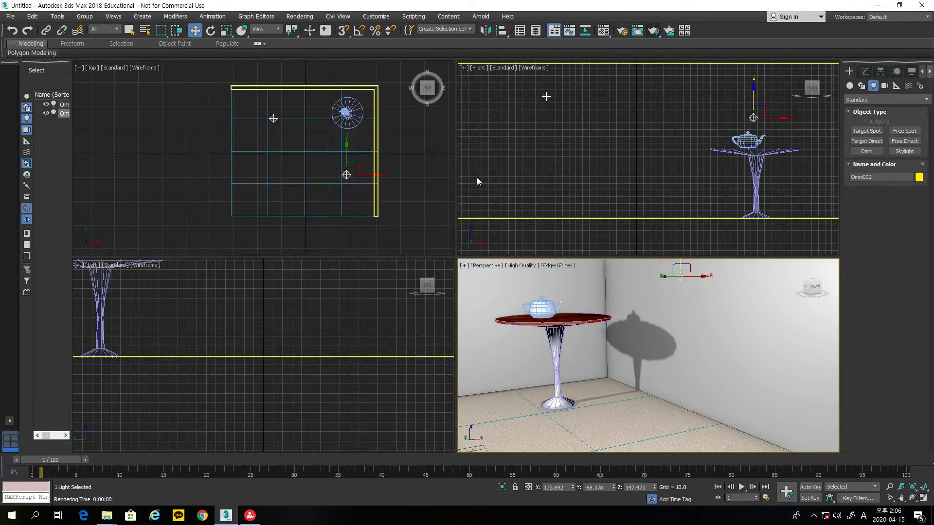
# Set the first omni light's intensity multiplier to 0.5
pyautogui.click(273, 119)
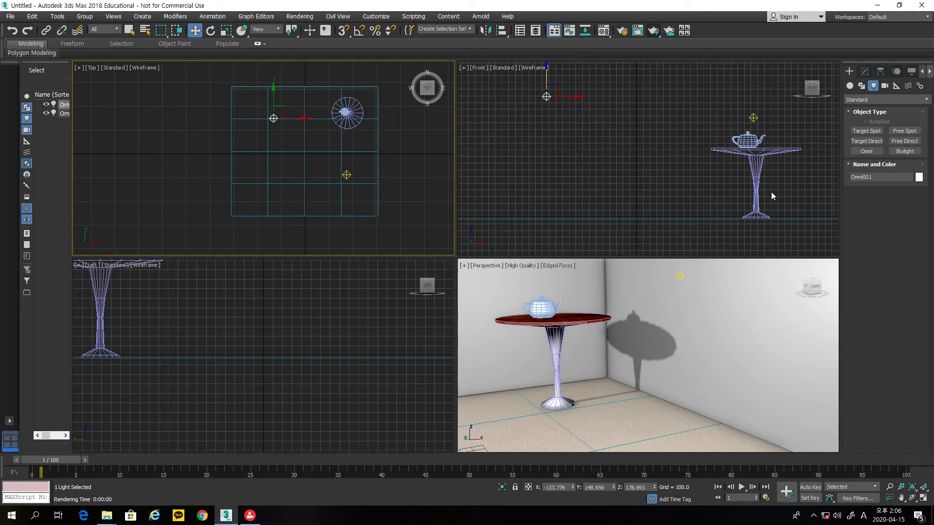
pyautogui.click(865, 72)
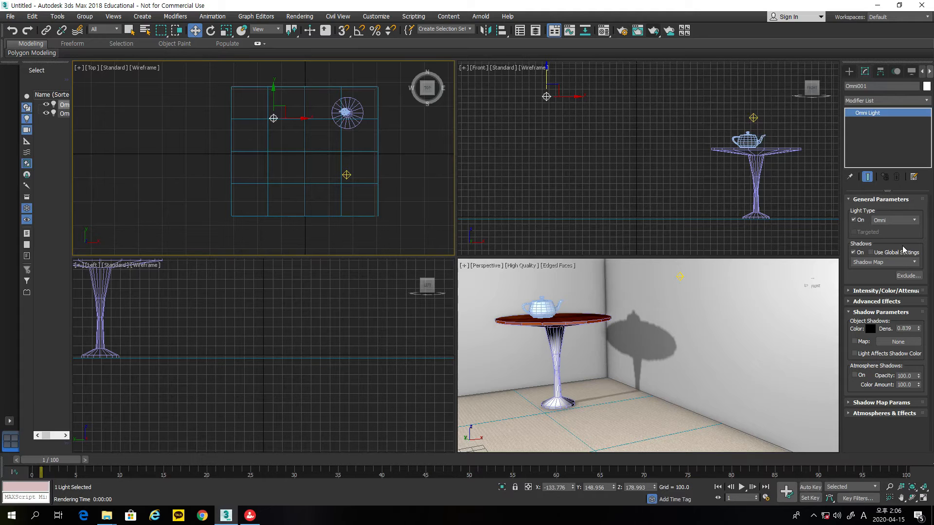
pyautogui.click(879, 290)
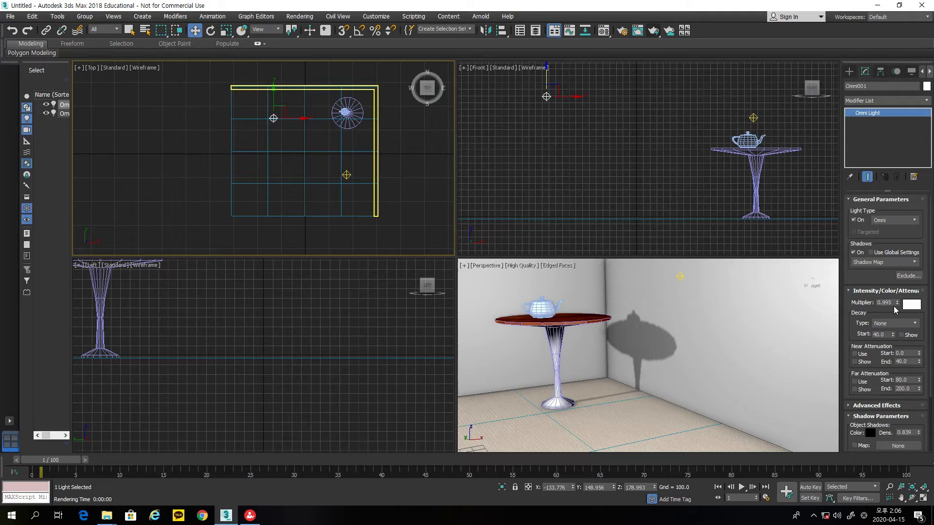
pyautogui.moveTo(894, 303); pyautogui.dragTo(857, 302)
pyautogui.write('0.5')
pyautogui.press('Return')
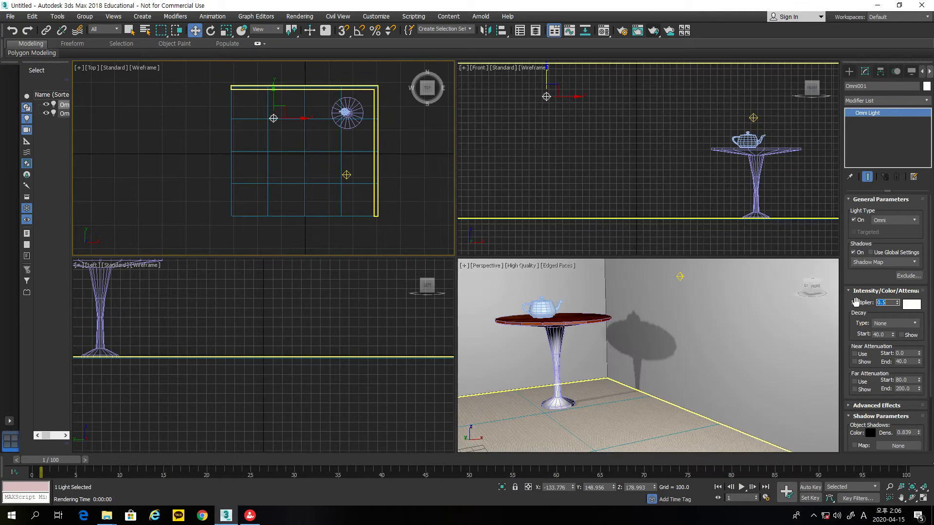
# Set the second omni light's intensity multiplier to 0.5 as well
pyautogui.click(346, 174)
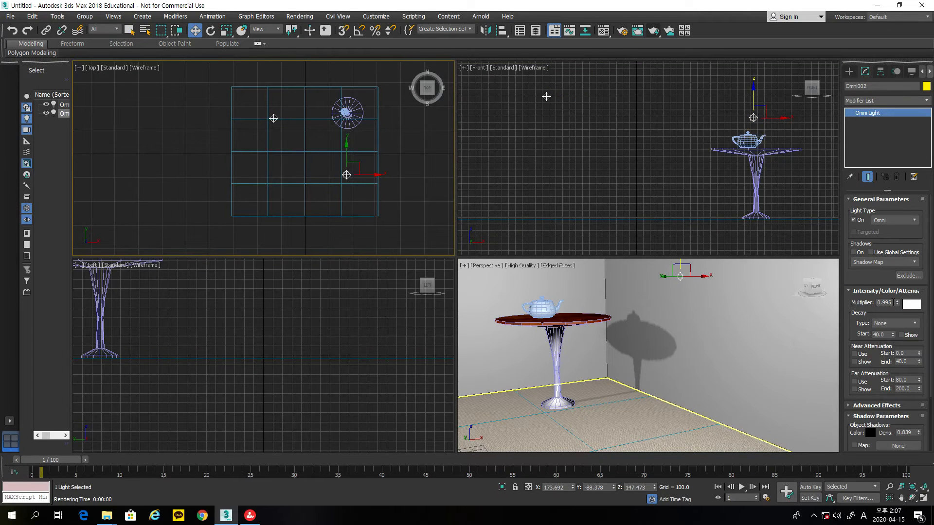
pyautogui.doubleClick(884, 302)
pyautogui.write('0.5')
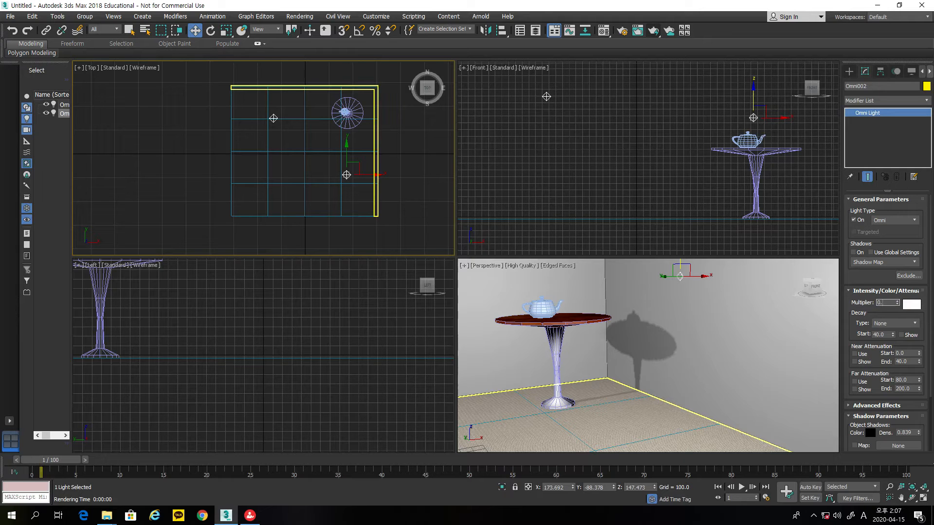
pyautogui.press('Return')
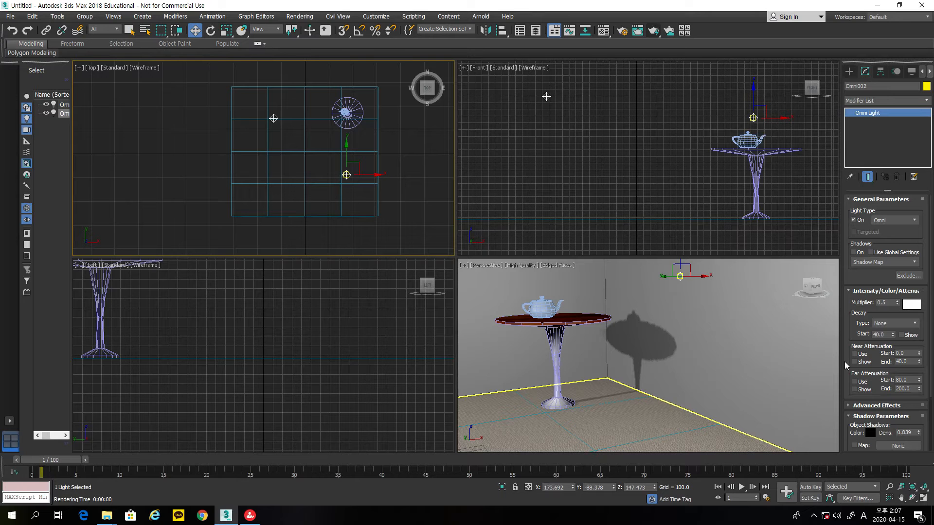
# Turn on the second omni light's shadows, check the effect around the table, and turn them off again
pyautogui.click(854, 252)
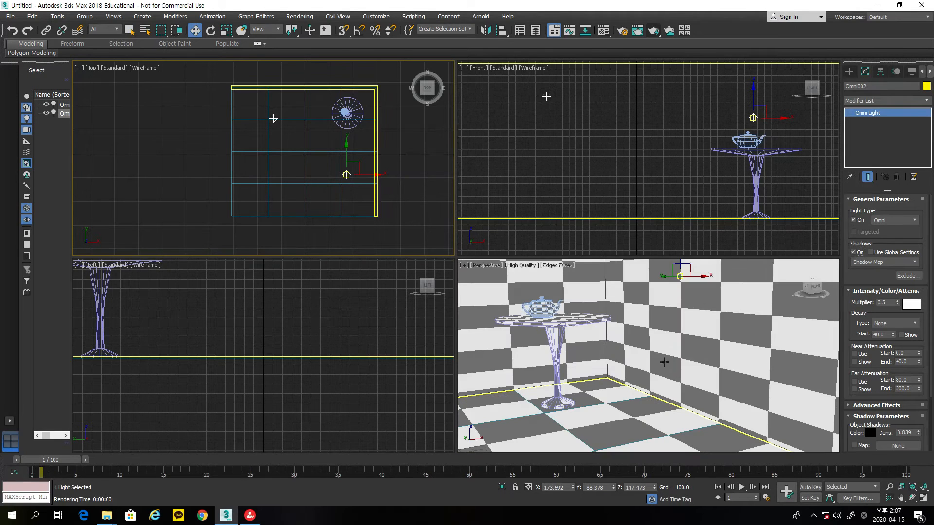
pyautogui.click(615, 241)
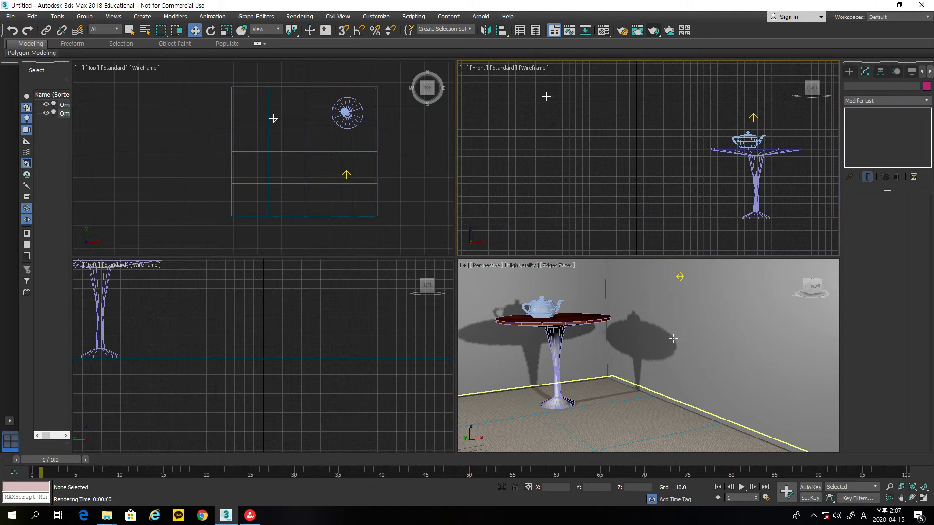
pyautogui.click(347, 174)
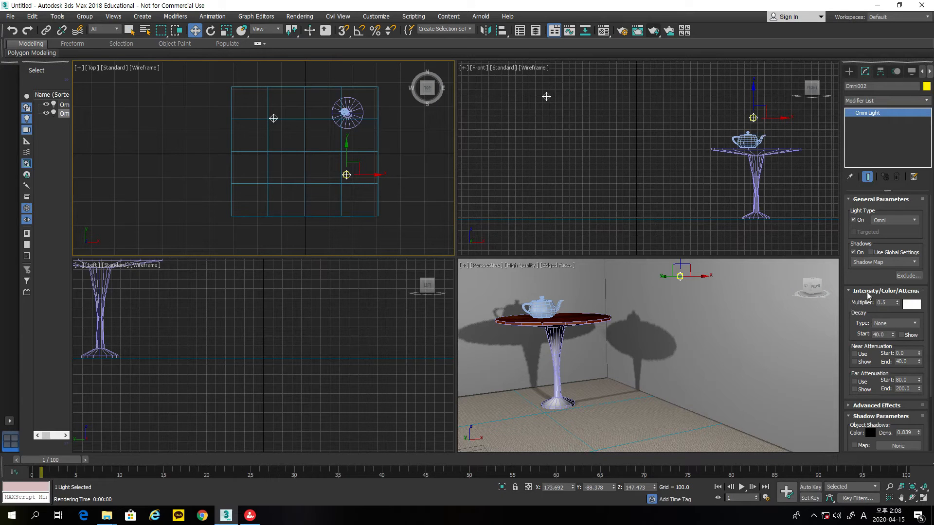
pyautogui.click(854, 253)
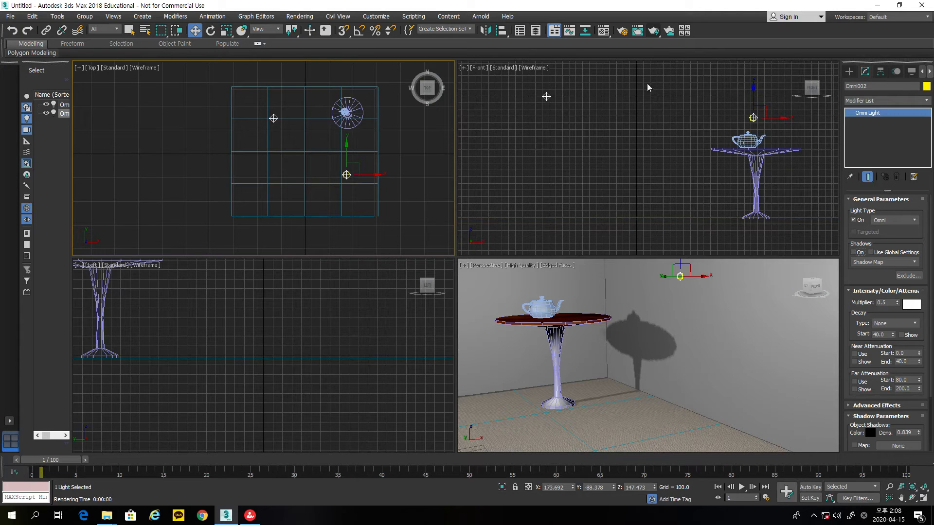
pyautogui.click(847, 71)
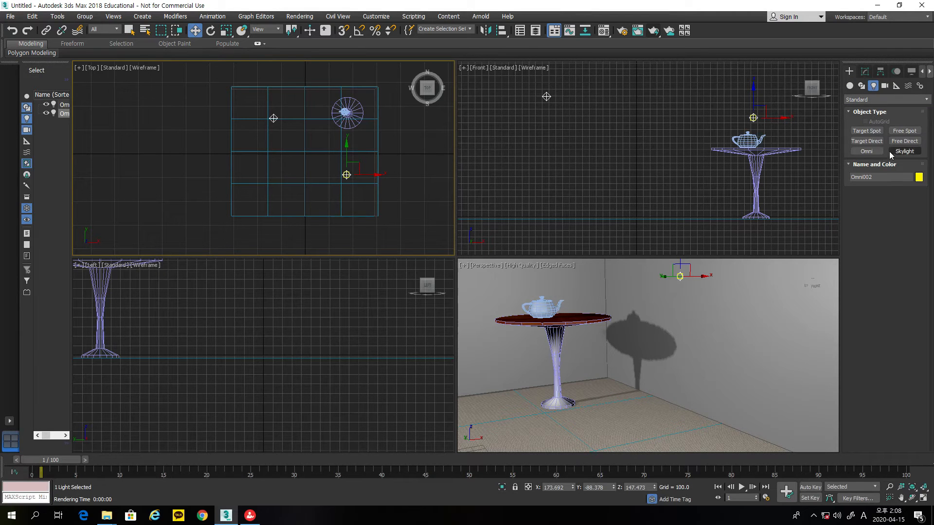
pyautogui.click(864, 133)
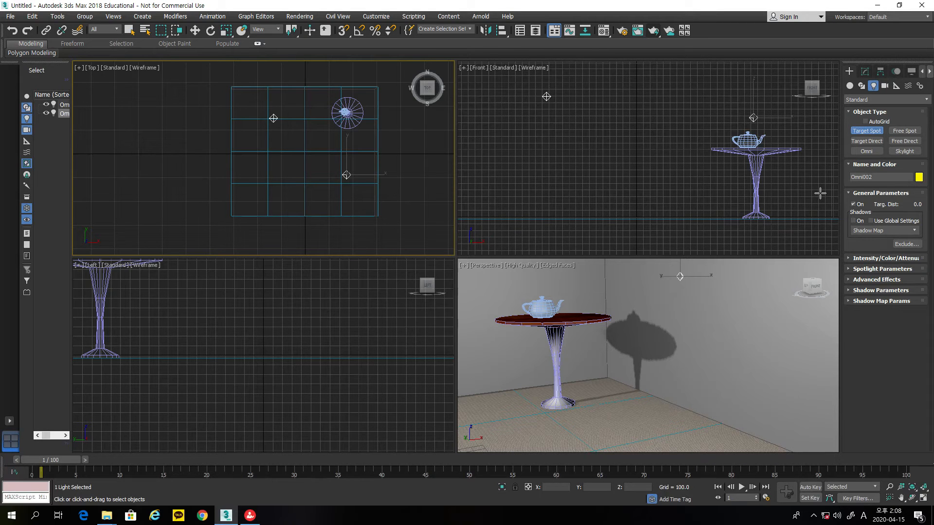
pyautogui.click(867, 131)
# Delete both omni lights from the scene
pyautogui.click(198, 33)
pyautogui.click(273, 118)
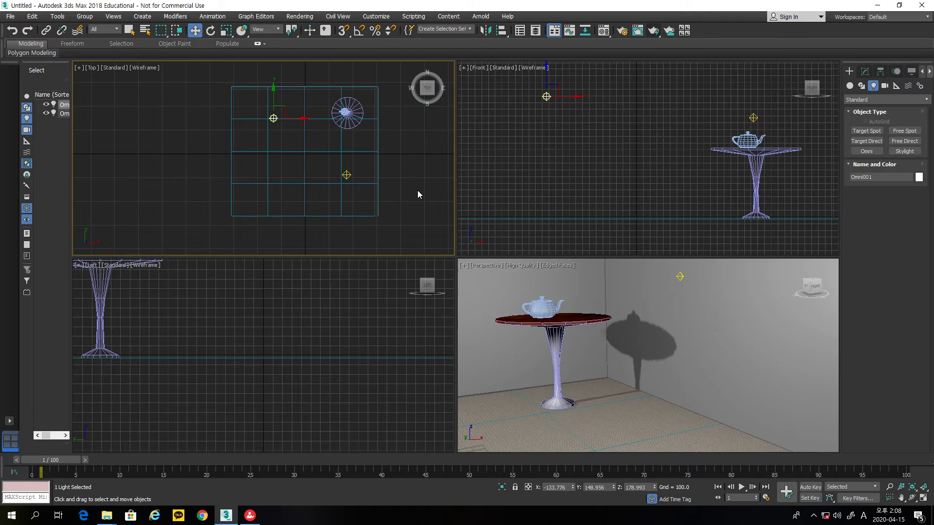
pyautogui.press('Delete')
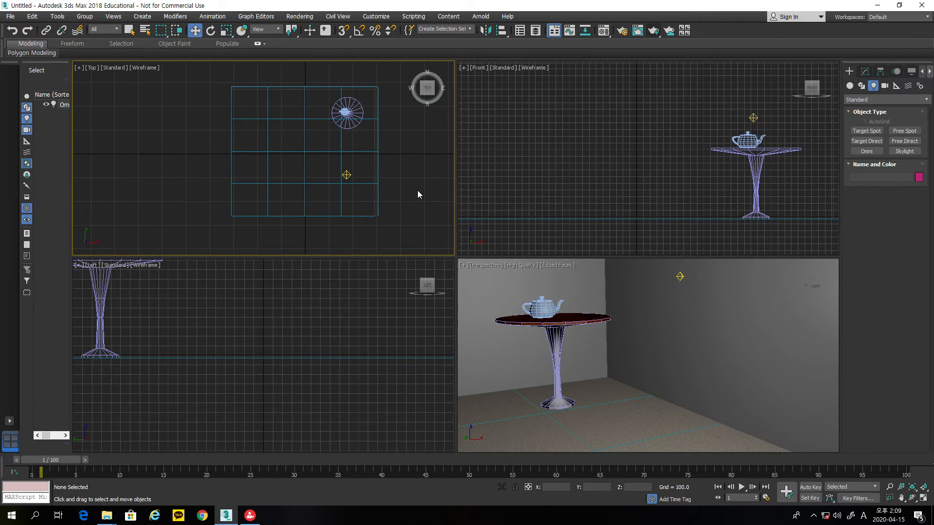
pyautogui.click(347, 174)
pyautogui.press('Delete')
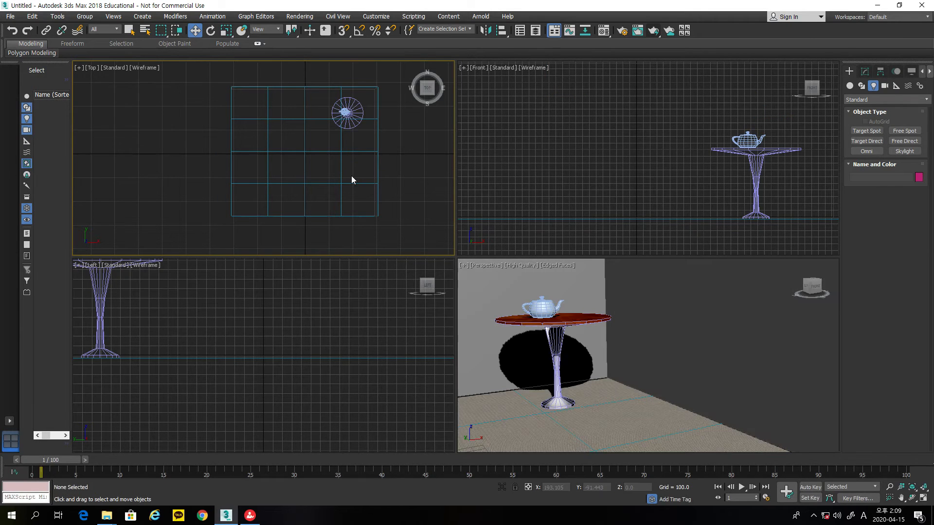
# Switch the Perspective viewport's shading quality to Standard
pyautogui.click(570, 291)
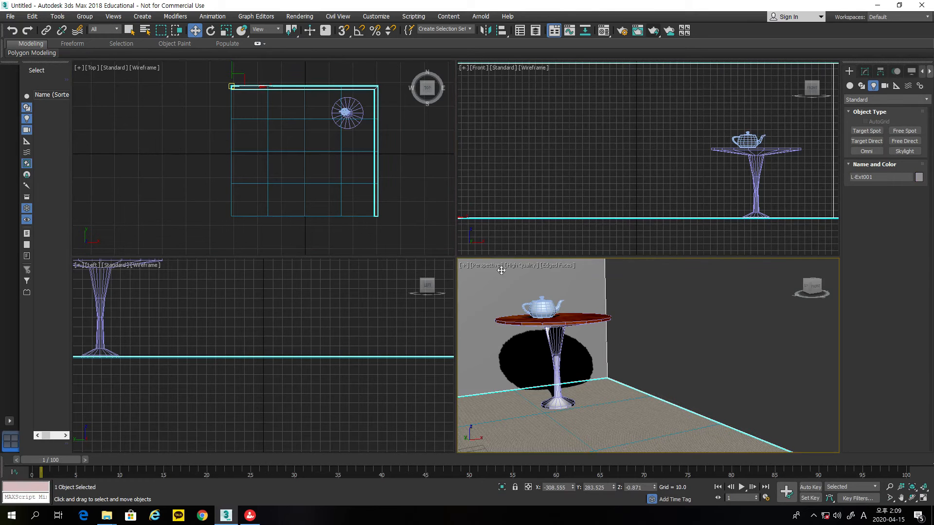
pyautogui.click(518, 266)
pyautogui.click(542, 284)
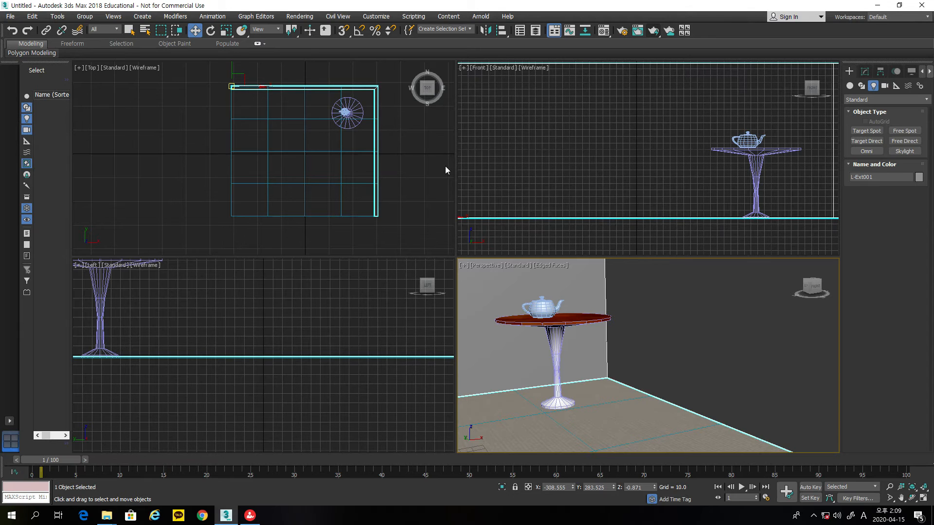
# Create a target spotlight in the Top view from the room's open corner, aimed at the teapot, with a target distance of about 398
pyautogui.moveTo(425, 159); pyautogui.dragTo(402, 167, button='middle')
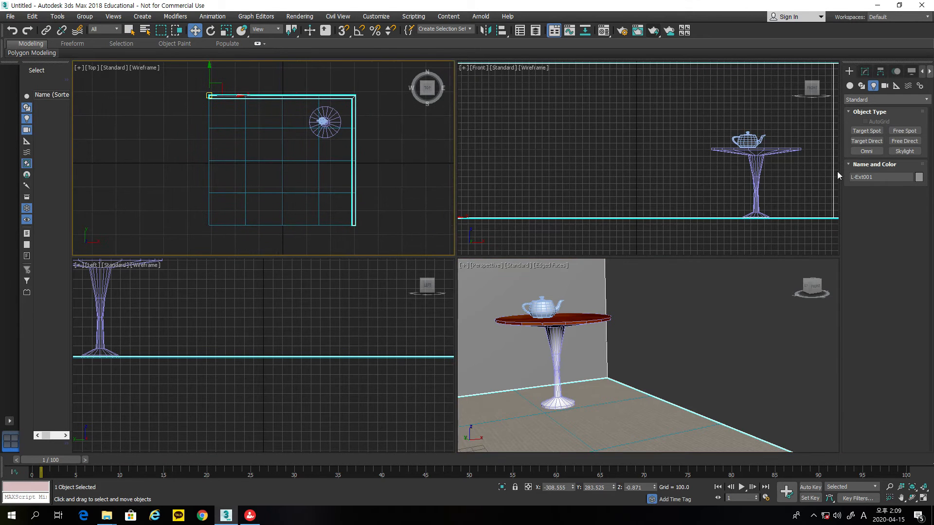
pyautogui.click(878, 135)
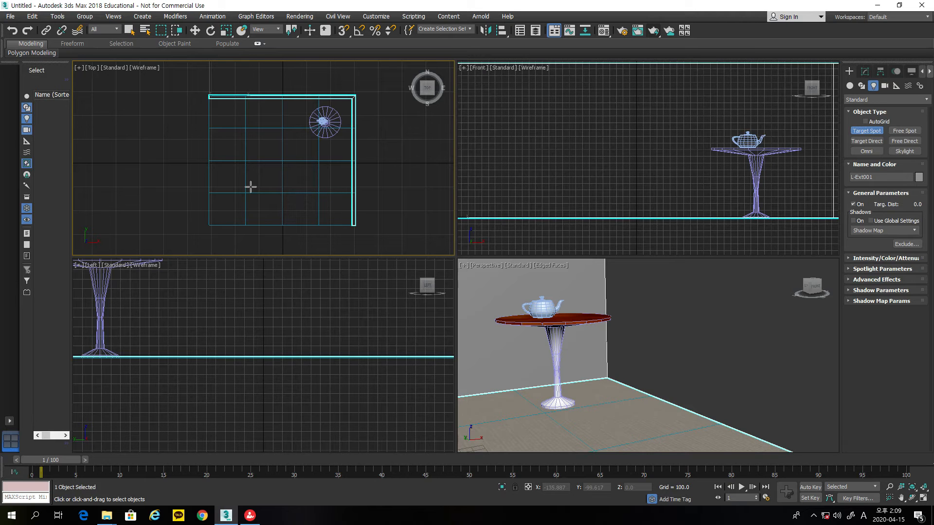
pyautogui.moveTo(255, 186); pyautogui.dragTo(321, 122)
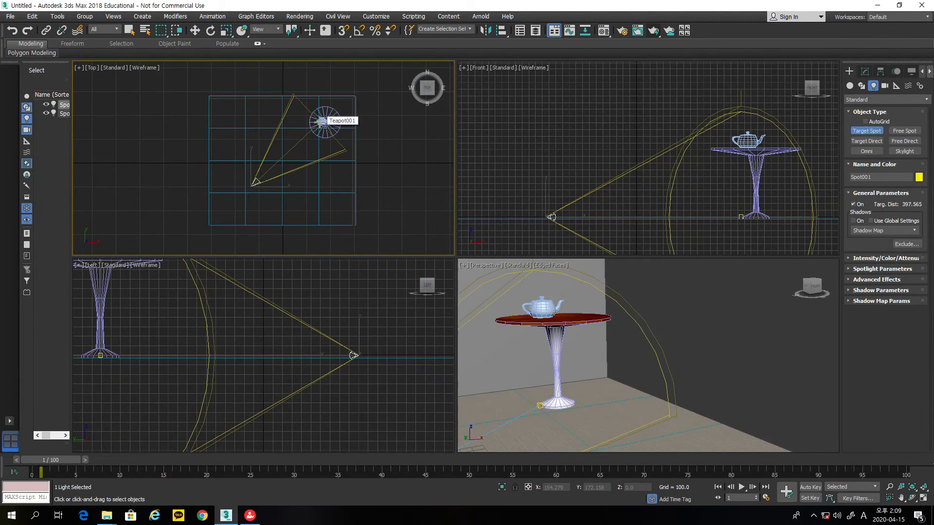
# Set the Perspective viewport's shading to High Quality to preview the spotlight on the table
pyautogui.rightClick(536, 283)
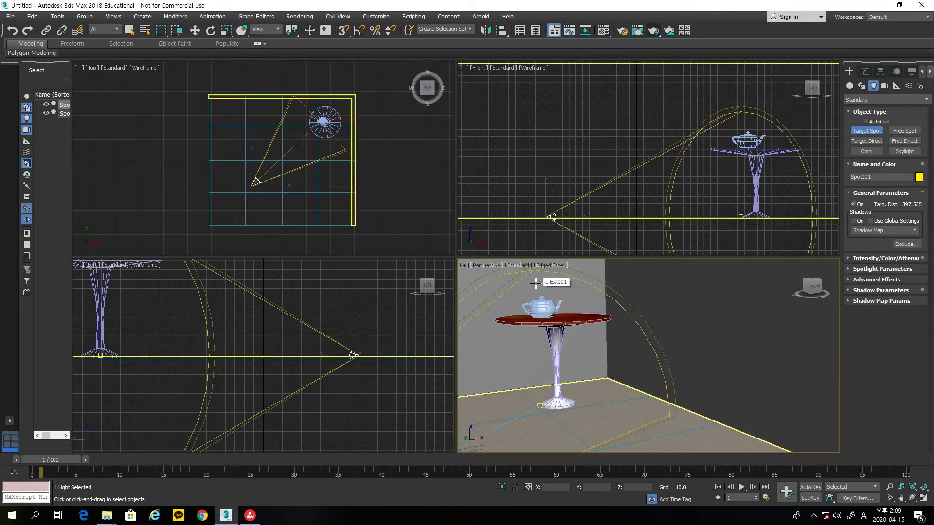
pyautogui.click(518, 266)
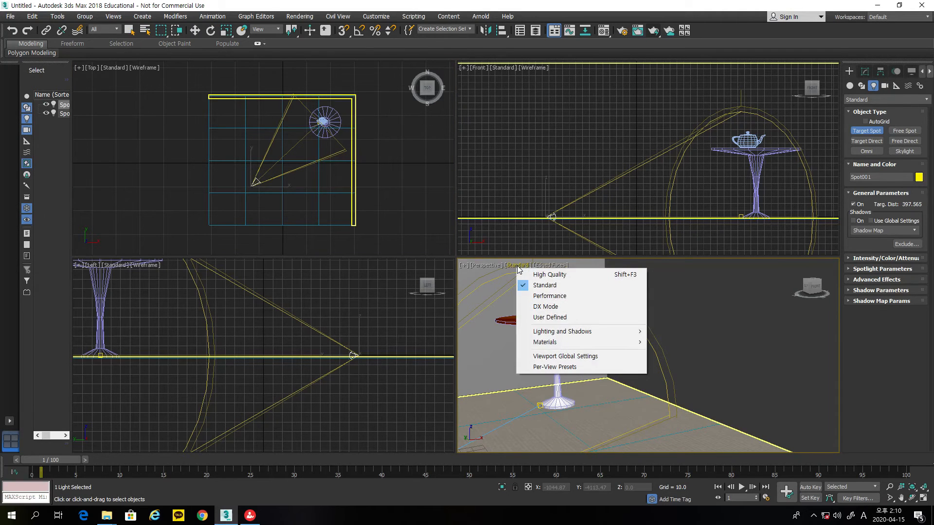
pyautogui.click(541, 276)
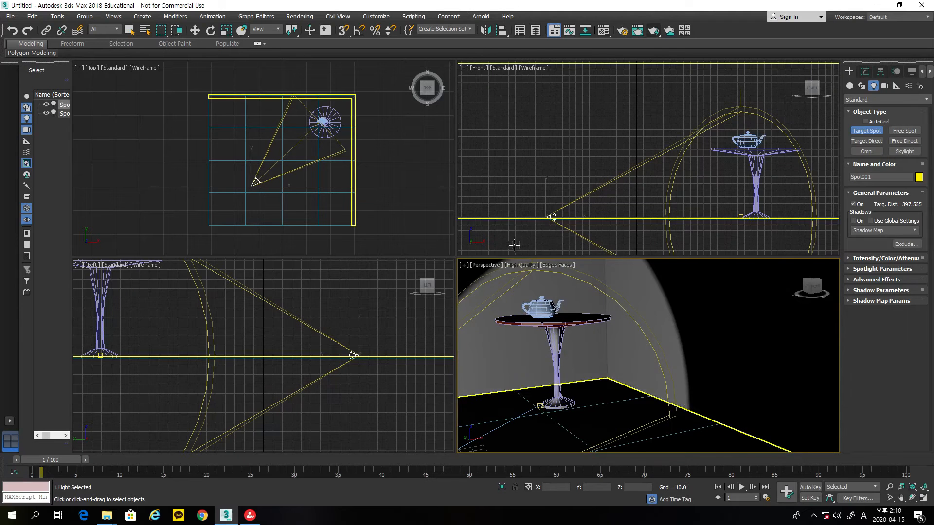
pyautogui.moveTo(643, 310); pyautogui.dragTo(682, 307, button='middle')
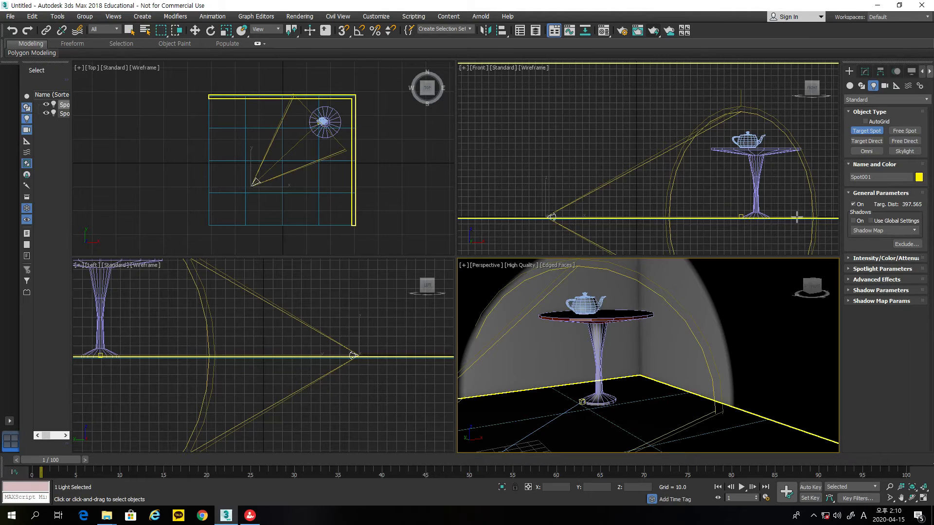
# Render the Perspective view to check the spotlight on the table and teapot, and close the rendered image
pyautogui.press('w')
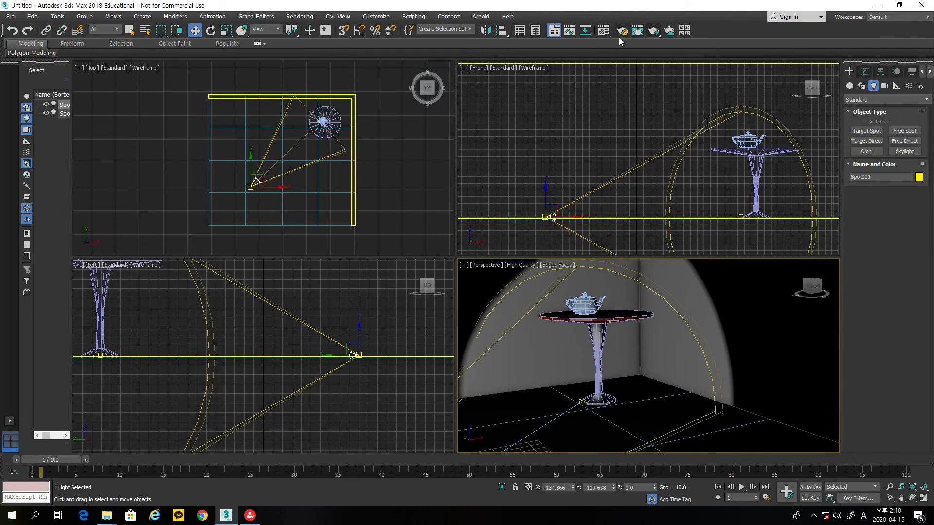
pyautogui.click(638, 30)
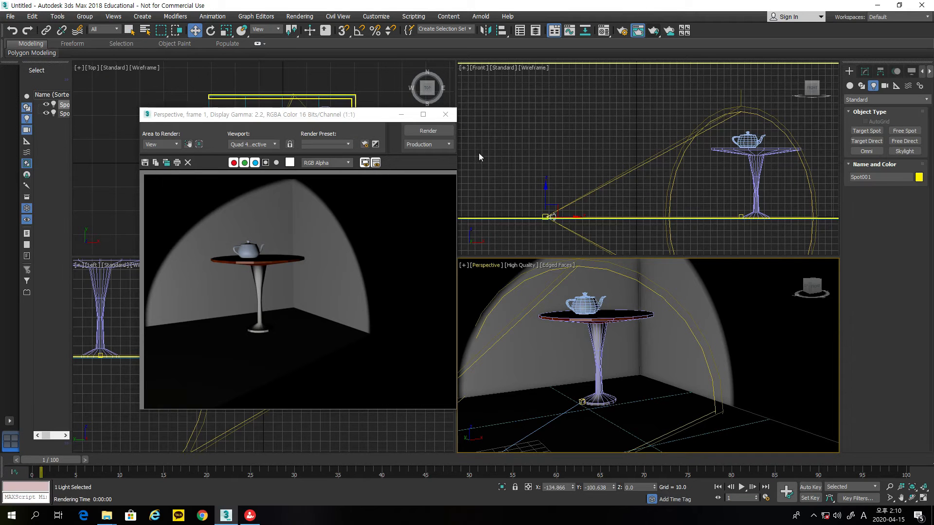
pyautogui.click(446, 116)
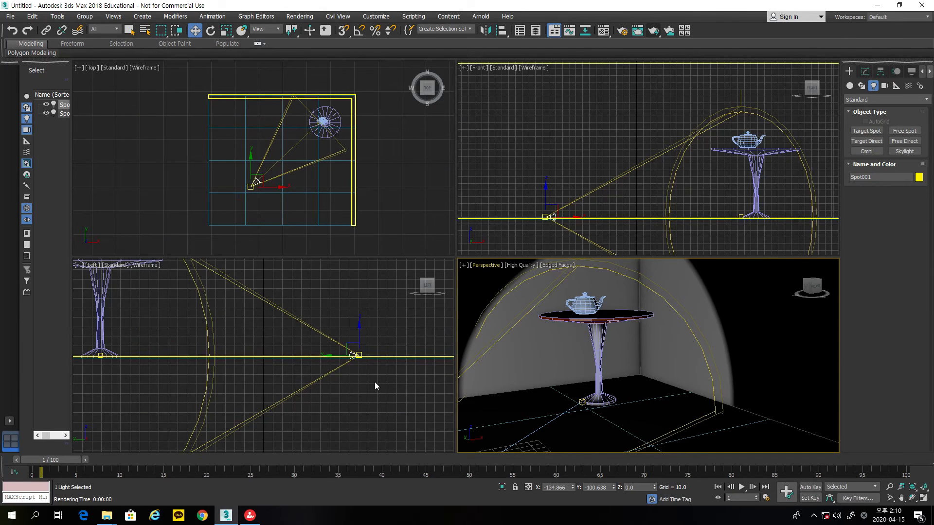
# Raise the spotlight in the Left view to a height of about 198 so it shines down at the table
pyautogui.moveTo(374, 381); pyautogui.dragTo(390, 404, button='middle')
pyautogui.scroll(-3, 392, 404)
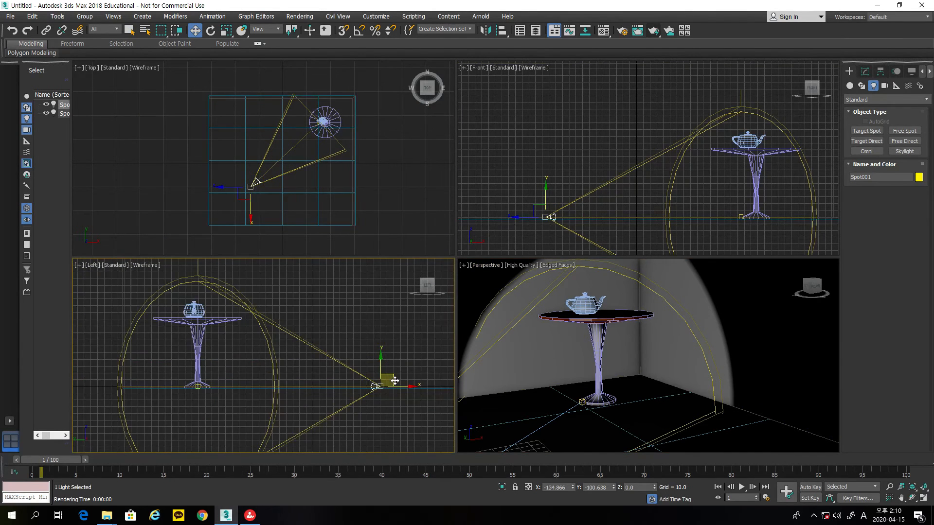
pyautogui.moveTo(394, 381); pyautogui.dragTo(392, 250)
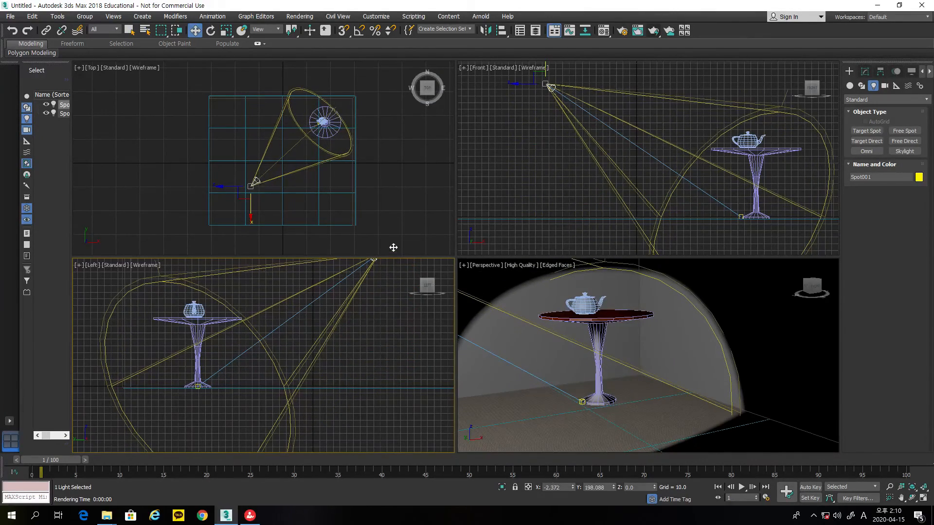
# Raise the spotlight's target in the Left view from the table's base to the teapot, to a height of about 118
pyautogui.moveTo(381, 308); pyautogui.dragTo(381, 331, button='middle')
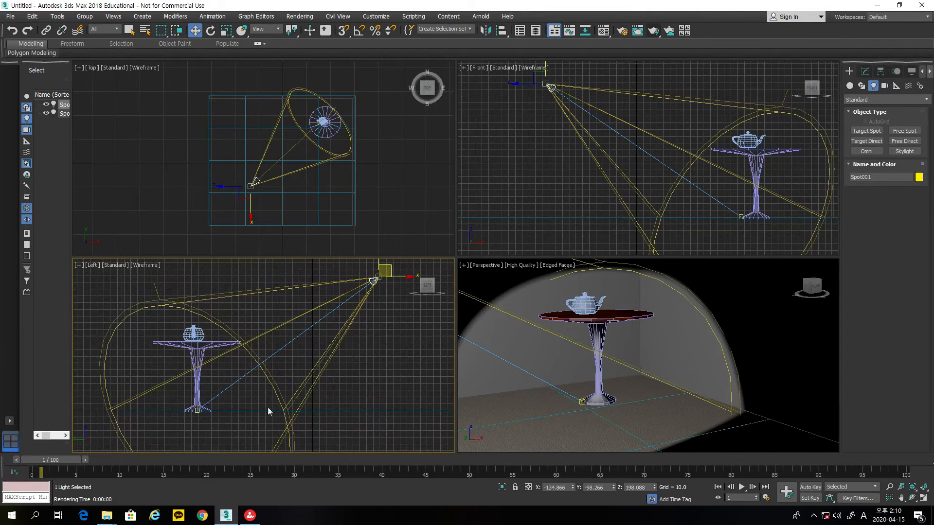
pyautogui.click(197, 412)
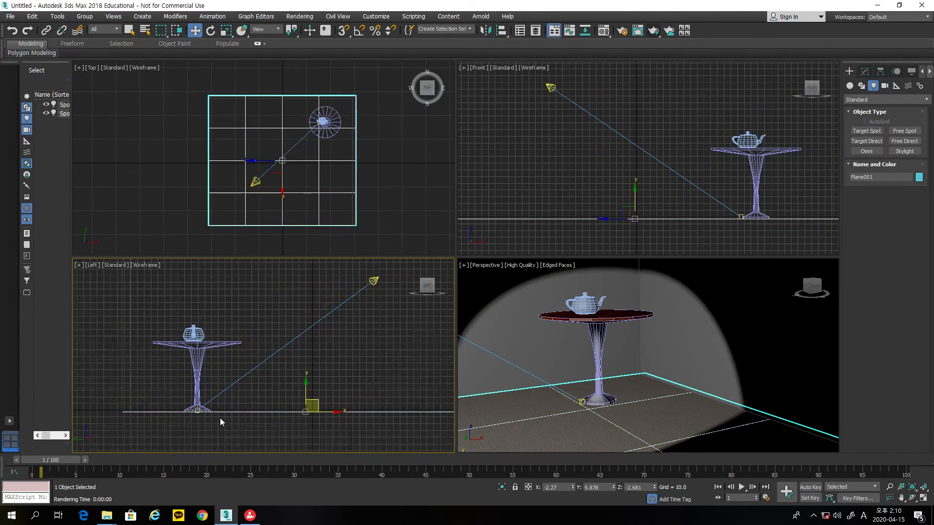
pyautogui.scroll(6, 219, 418)
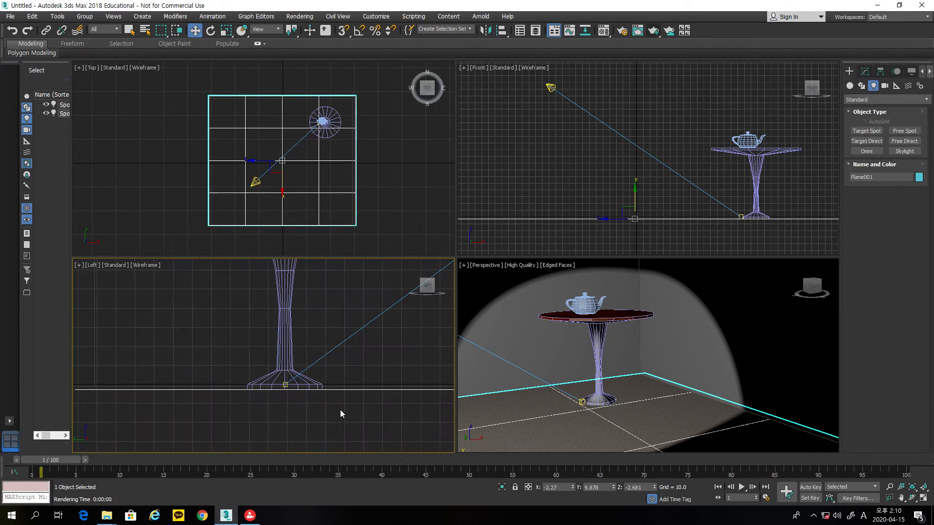
pyautogui.scroll(4, 340, 409)
pyautogui.scroll(-8, 343, 407)
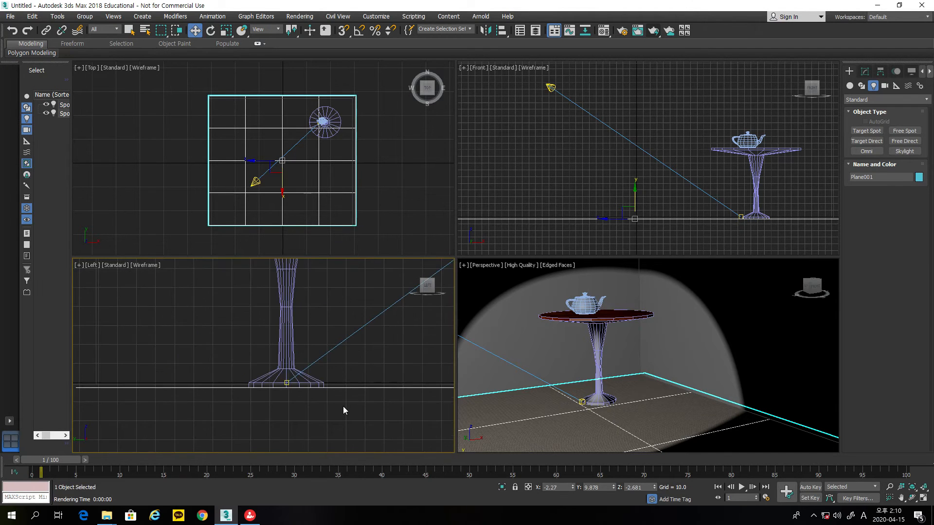
pyautogui.click(314, 394)
pyautogui.moveTo(315, 373); pyautogui.dragTo(322, 286)
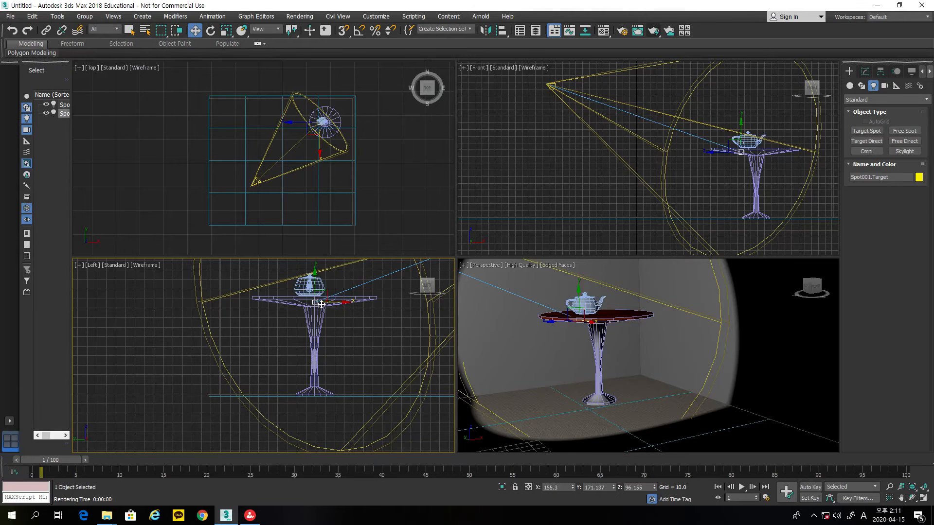
pyautogui.moveTo(317, 302); pyautogui.dragTo(328, 269)
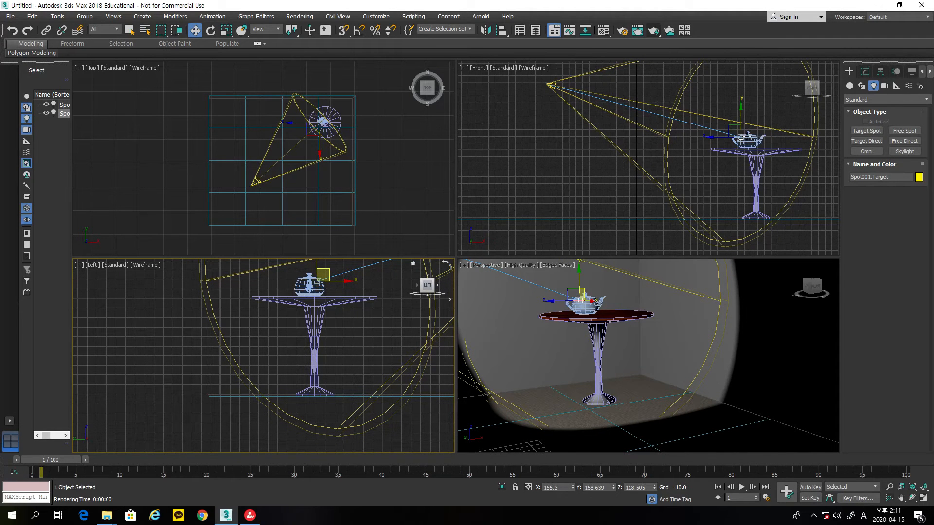
# Shift the spotlight's target in the Front view to just beside the teapot's handle, at about X 147 and Z 121
pyautogui.scroll(-6, 635, 367)
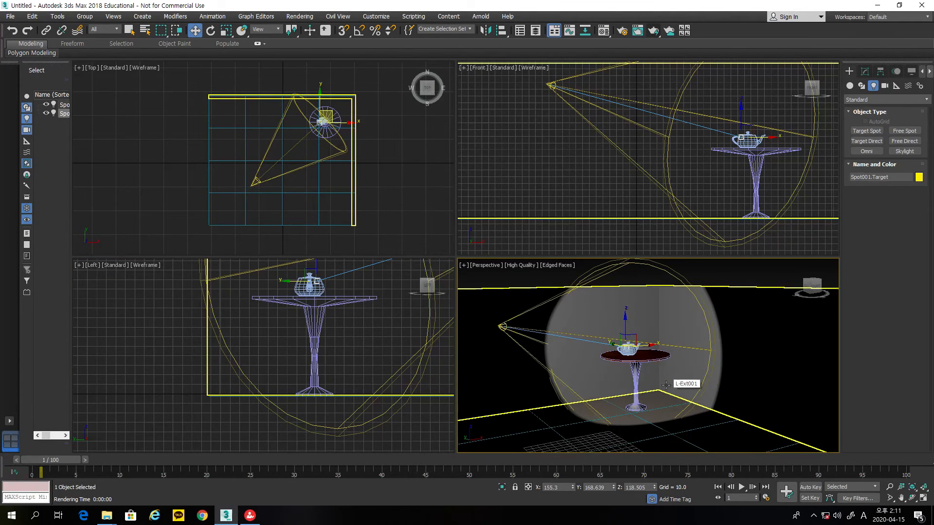
pyautogui.moveTo(590, 194); pyautogui.dragTo(563, 228, button='middle')
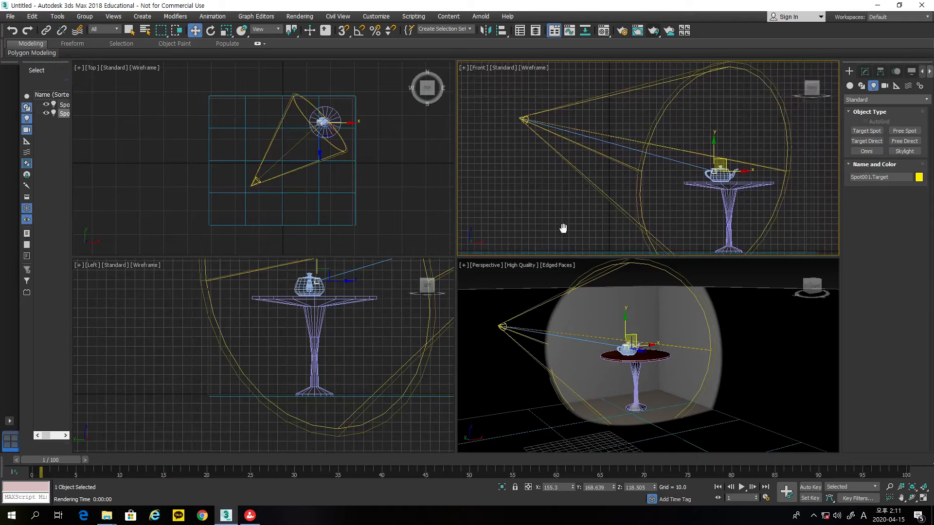
pyautogui.click(524, 118)
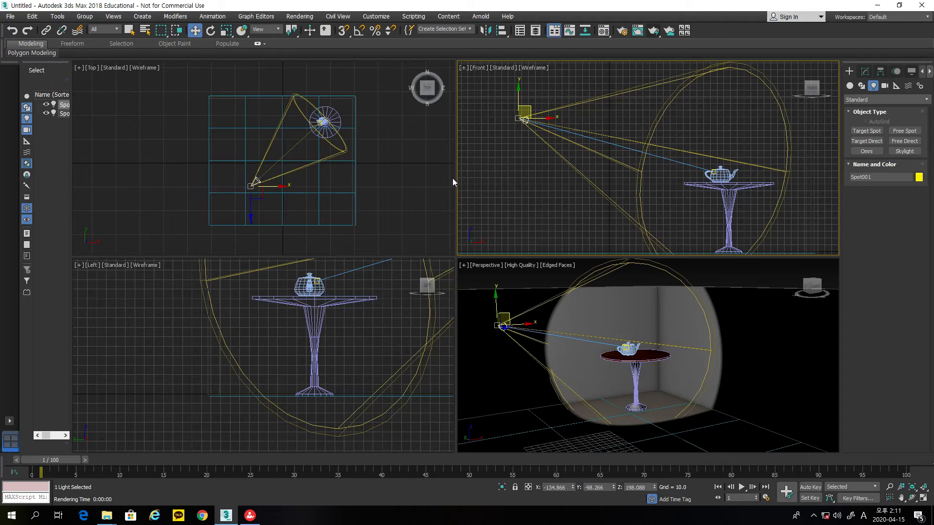
pyautogui.scroll(4, 710, 174)
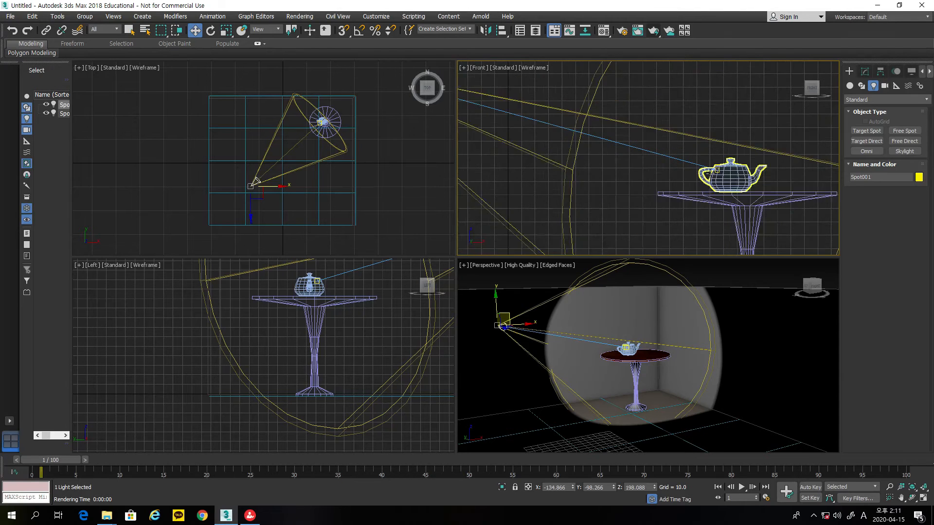
pyautogui.click(722, 171)
pyautogui.click(719, 168)
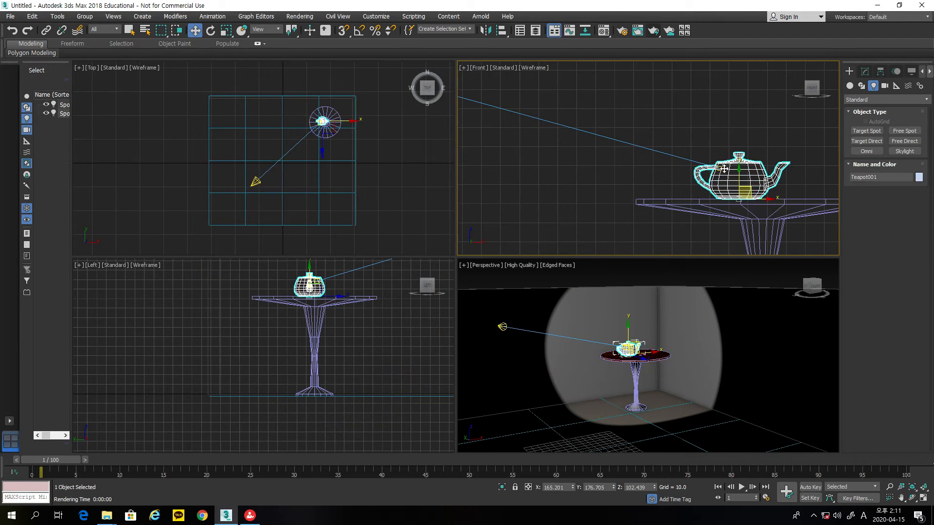
pyautogui.click(721, 168)
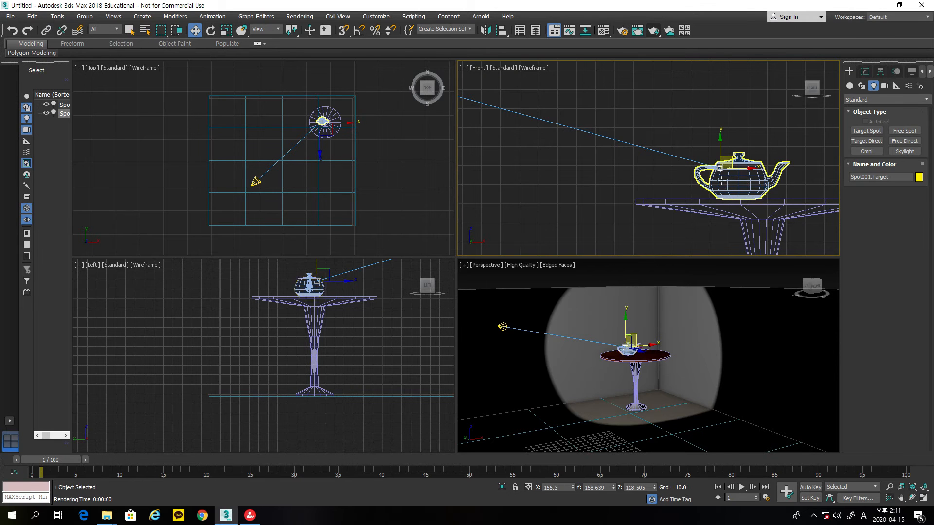
pyautogui.moveTo(730, 160); pyautogui.dragTo(714, 154)
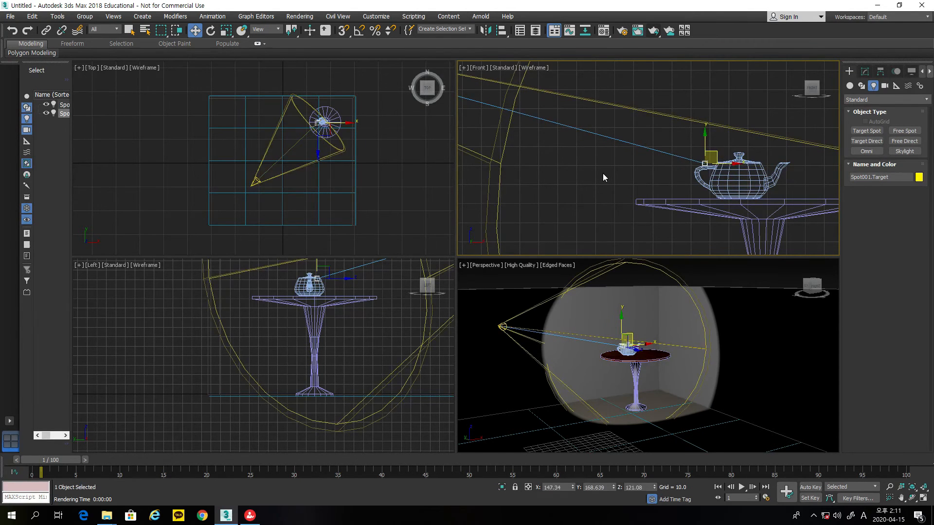
# Nudge the spotlight and its target separately in the Front view, placing the target at about X 147 and Z 123
pyautogui.scroll(-4, 602, 177)
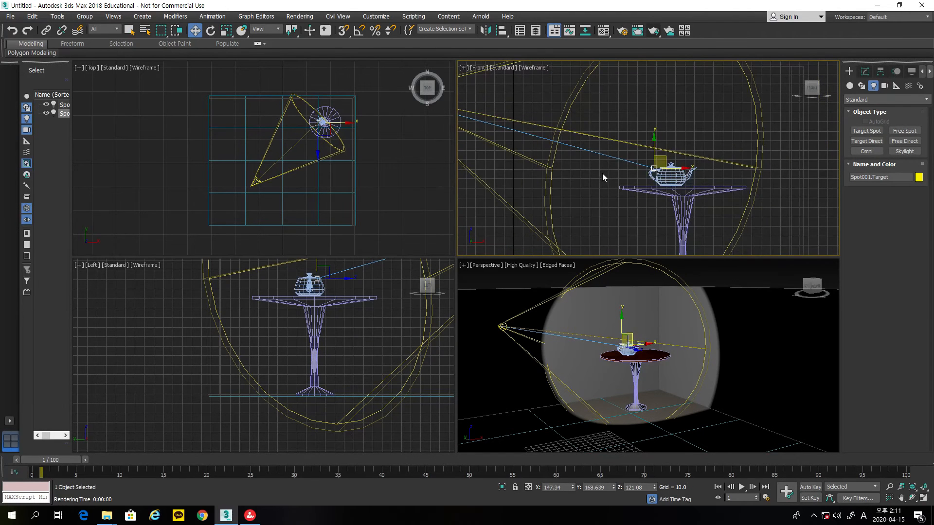
pyautogui.scroll(-3, 603, 174)
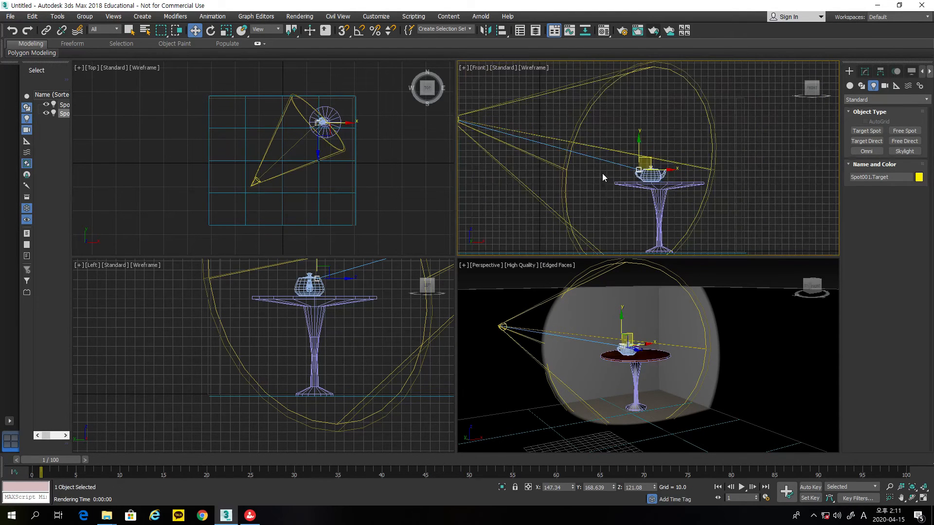
pyautogui.click(640, 173)
pyautogui.moveTo(597, 194); pyautogui.dragTo(646, 198, button='middle')
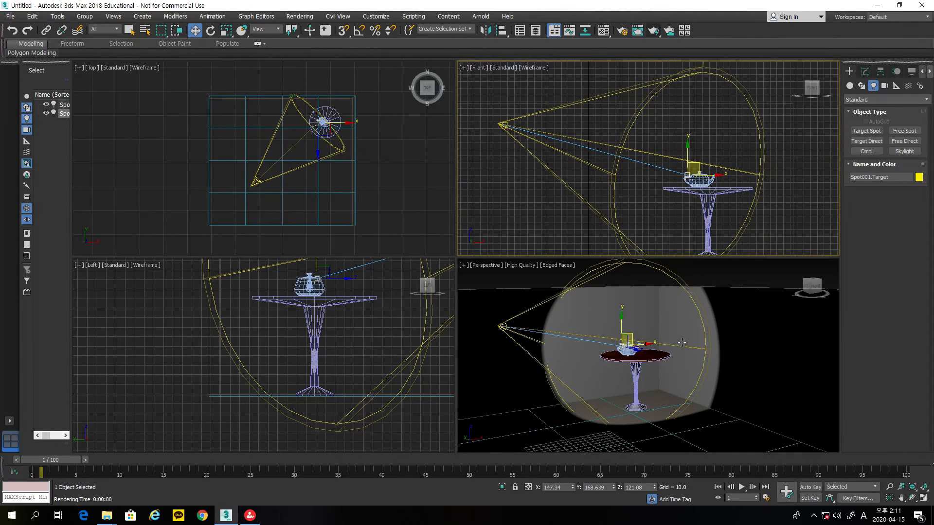
pyautogui.moveTo(504, 125)
pyautogui.mouseDown()
pyautogui.moveTo(507, 113)
pyautogui.moveTo(508, 124)
pyautogui.mouseUp()
pyautogui.click(687, 174)
pyautogui.moveTo(687, 174); pyautogui.dragTo(687, 173)
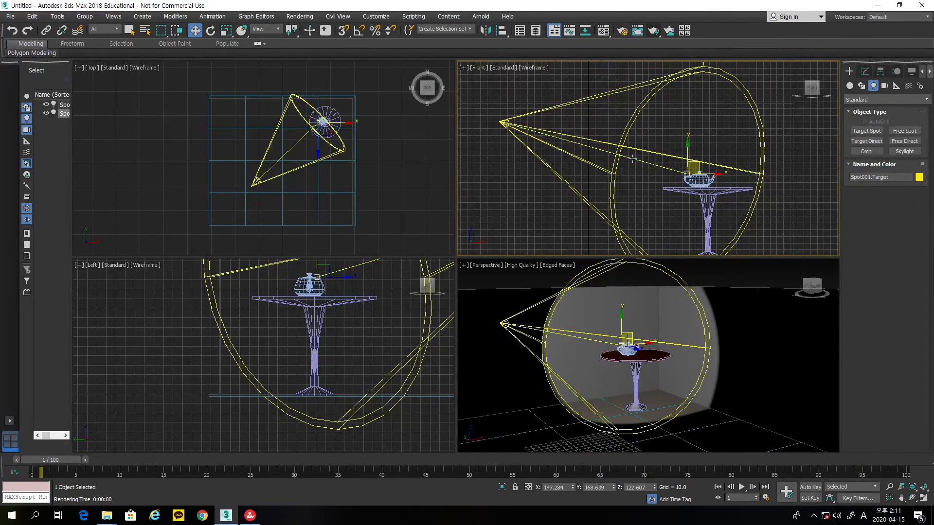
# Select the spotlight together with its target by their connecting line and lower both slightly in the Front view
pyautogui.click(631, 158)
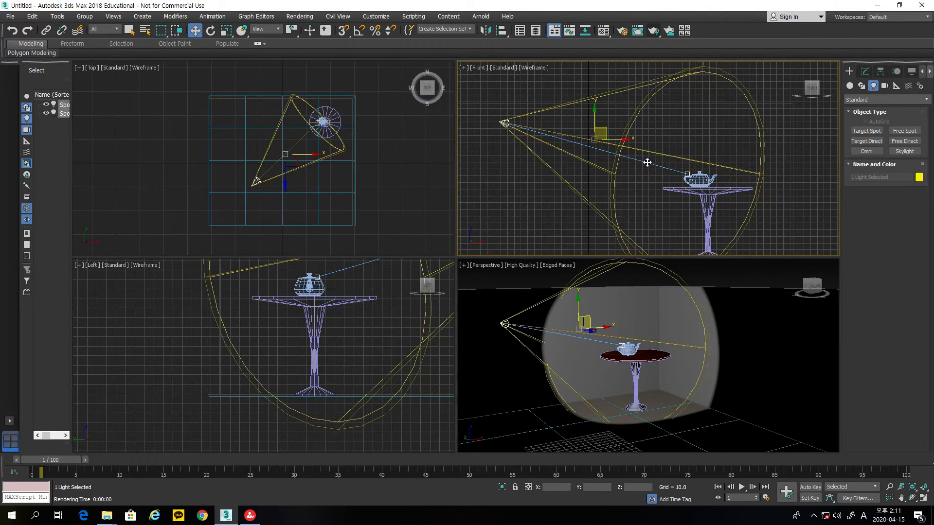
pyautogui.moveTo(606, 132)
pyautogui.mouseDown()
pyautogui.moveTo(607, 117)
pyautogui.moveTo(607, 135)
pyautogui.mouseUp()
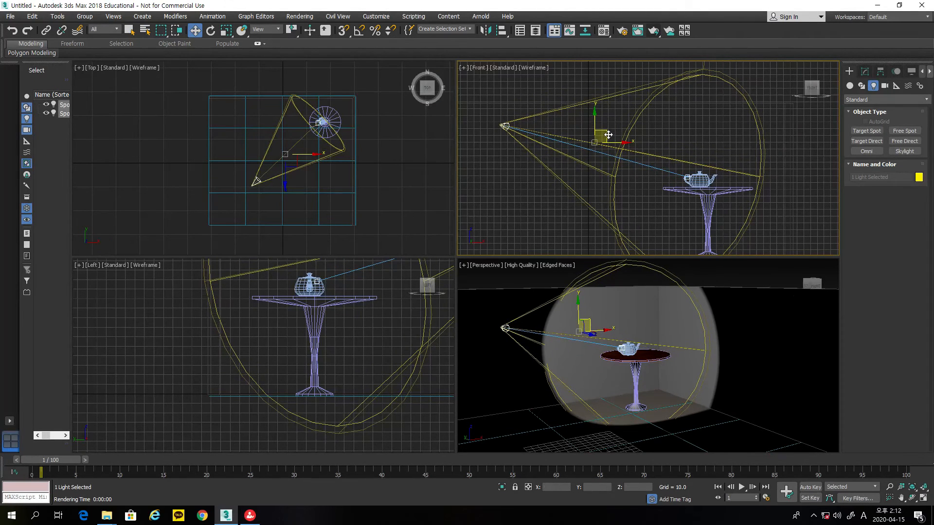
pyautogui.scroll(3, 639, 127)
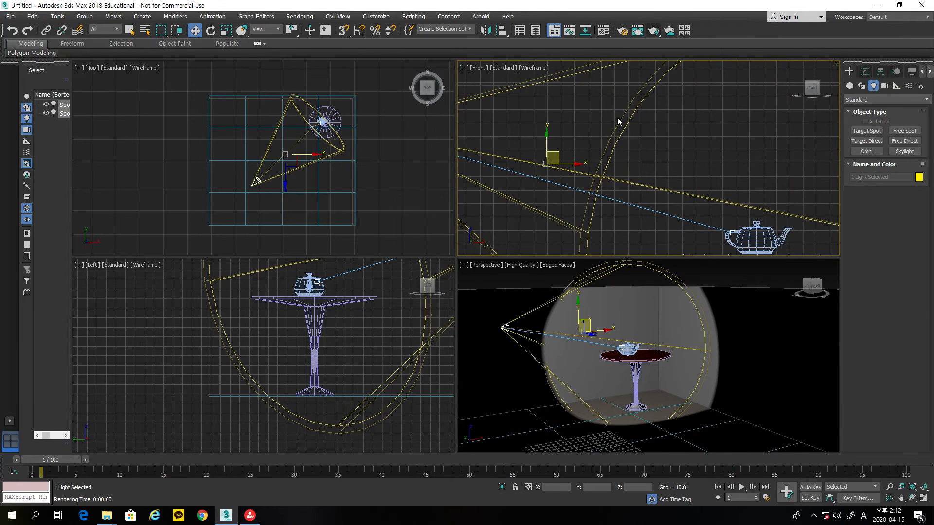
pyautogui.scroll(-4, 659, 143)
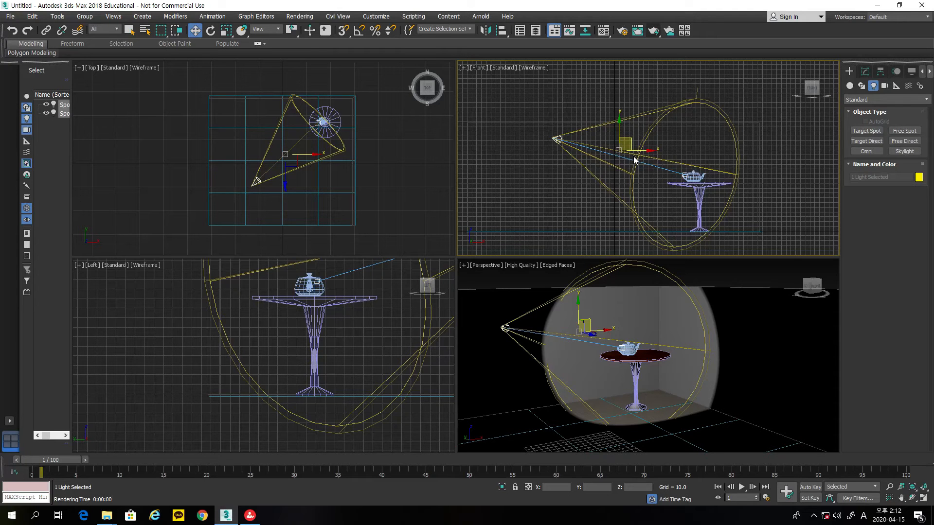
pyautogui.scroll(5, 619, 119)
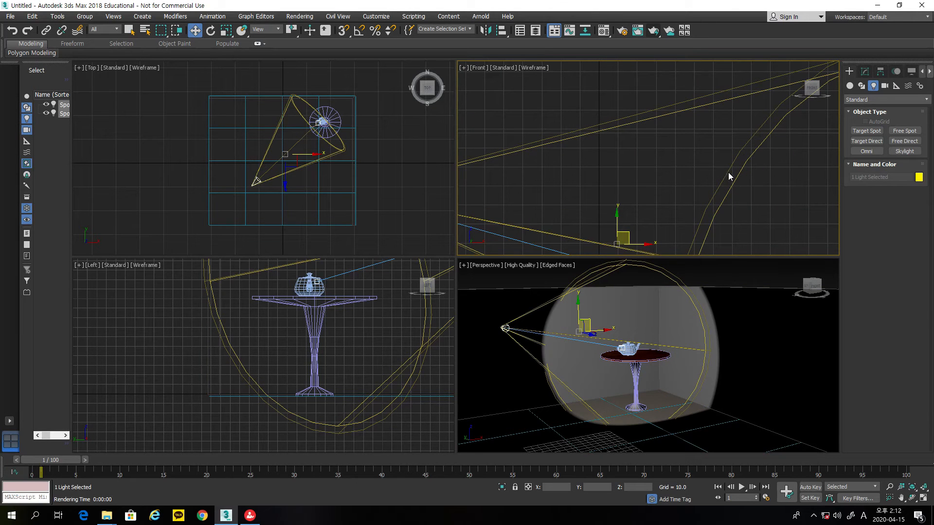
pyautogui.scroll(-5, 707, 164)
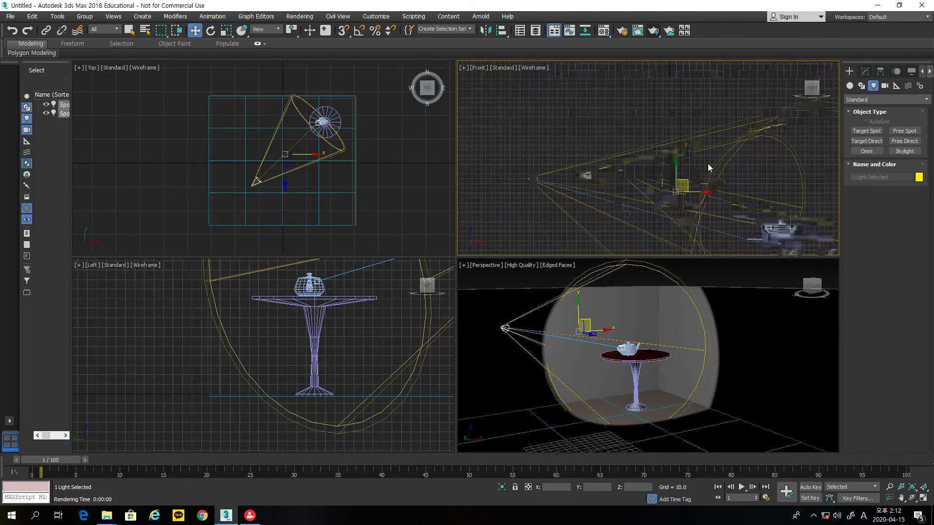
pyautogui.moveTo(725, 174); pyautogui.dragTo(660, 154, button='middle')
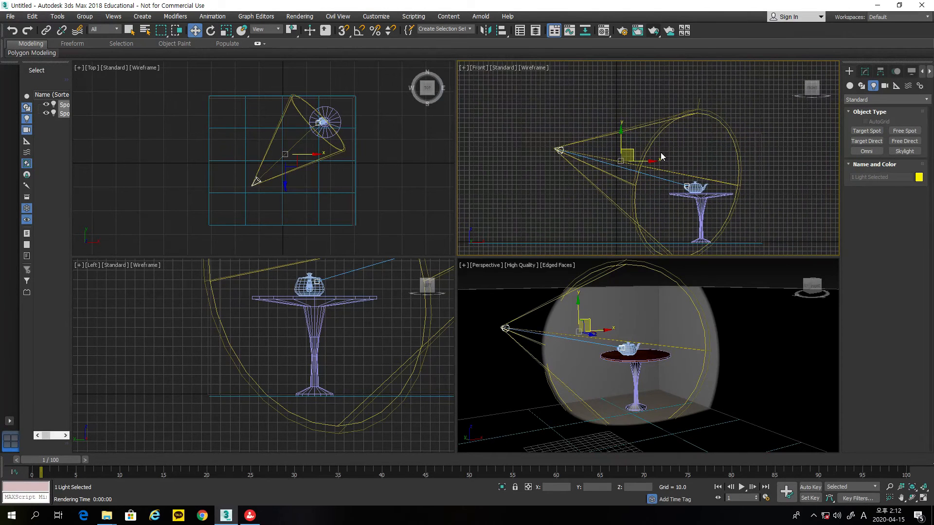
pyautogui.moveTo(725, 170); pyautogui.dragTo(715, 146, button='middle')
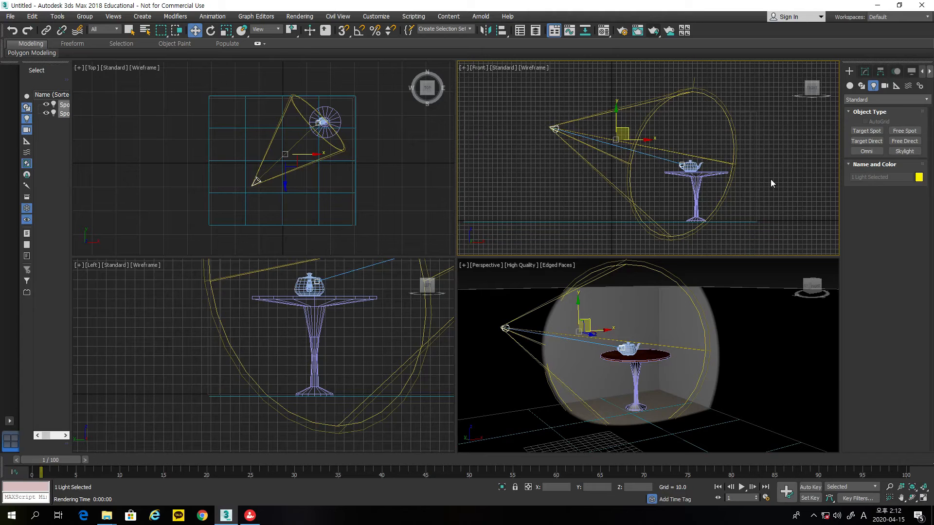
# Turn on Shadow Map shadows for the spotlight, keeping it targeted, and refresh the Perspective view
pyautogui.click(556, 131)
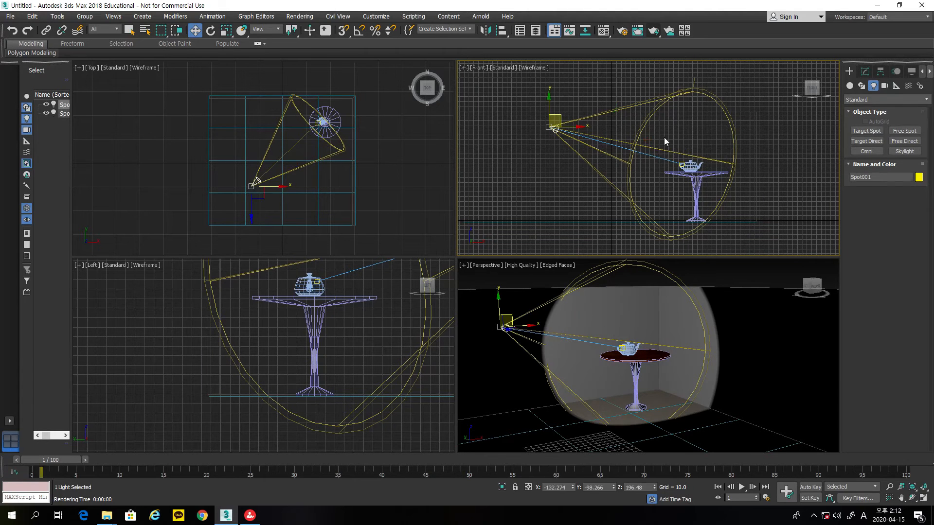
pyautogui.click(864, 72)
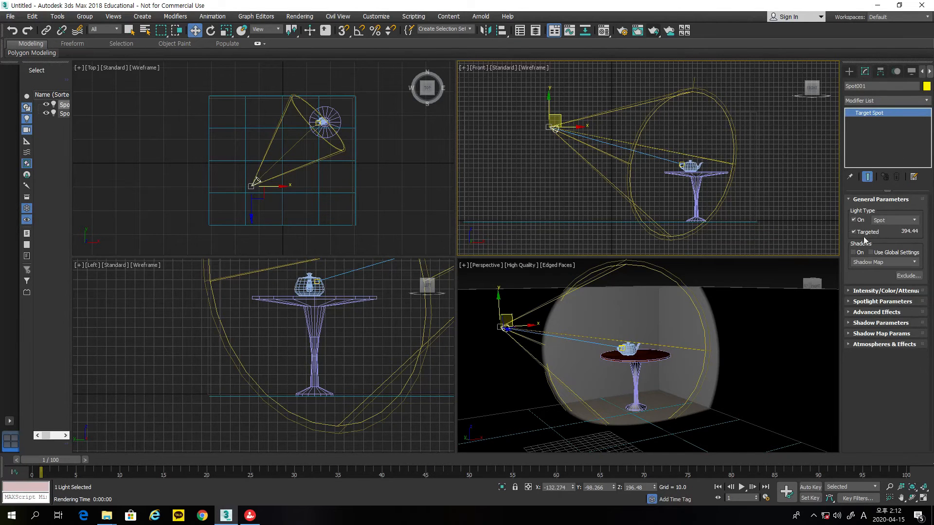
pyautogui.click(853, 232)
pyautogui.click(854, 252)
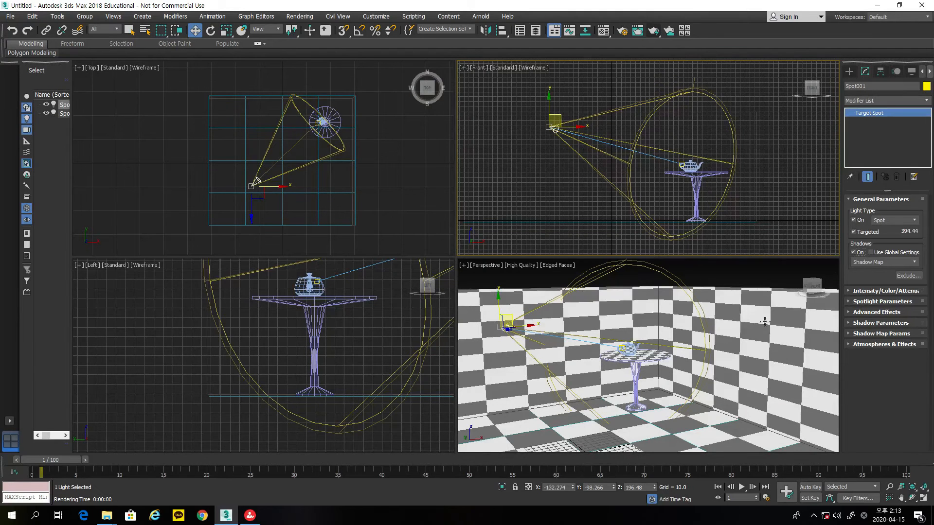
pyautogui.click(762, 306)
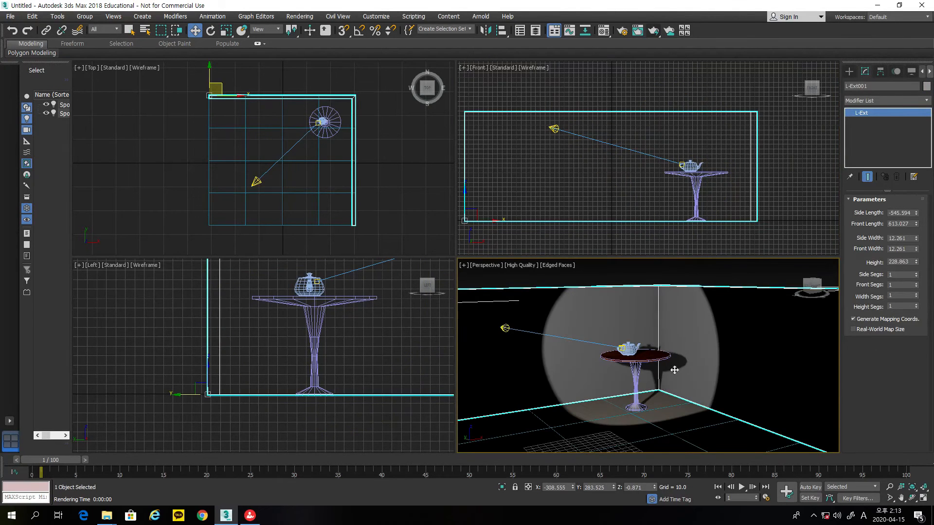
# Move the spotlight in the Top view to about X -185, Y 66 to change the direction of the teapot's shadow
pyautogui.click(256, 181)
pyautogui.moveTo(264, 181); pyautogui.dragTo(245, 144)
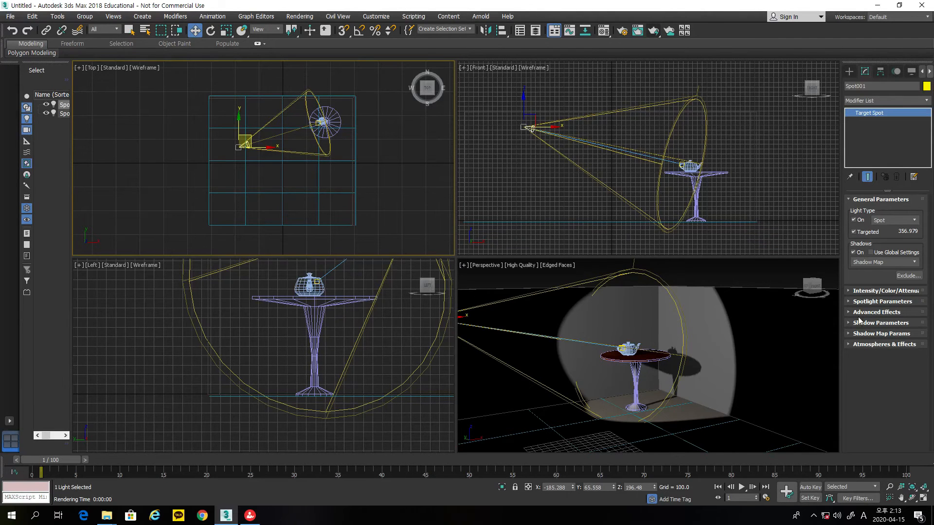
# Set the spotlight's intensity multiplier to 1.0
pyautogui.click(849, 292)
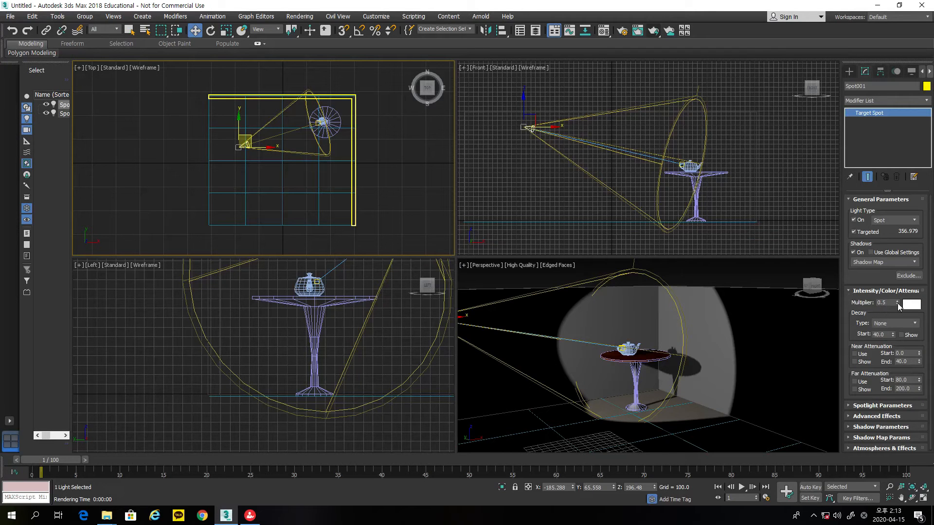
pyautogui.moveTo(886, 305); pyautogui.dragTo(873, 304)
pyautogui.write('1')
pyautogui.press('Return')
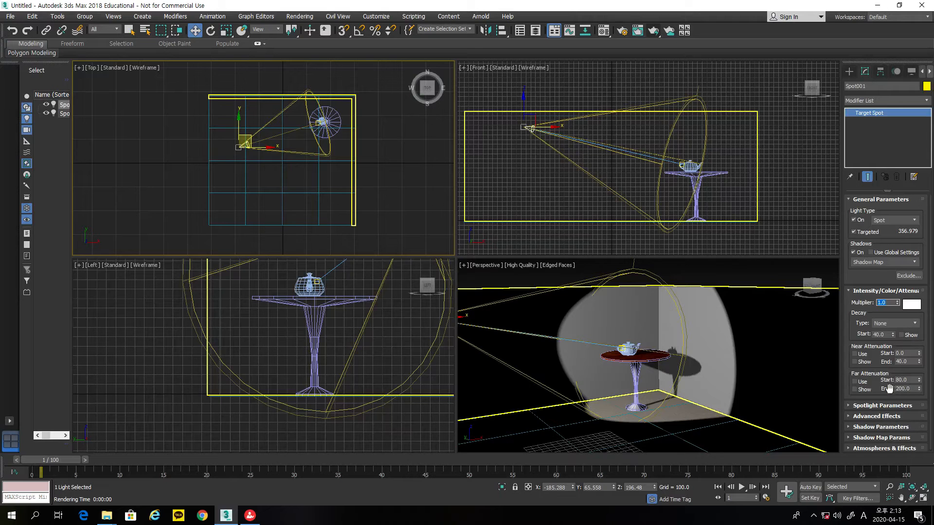
pyautogui.click(851, 293)
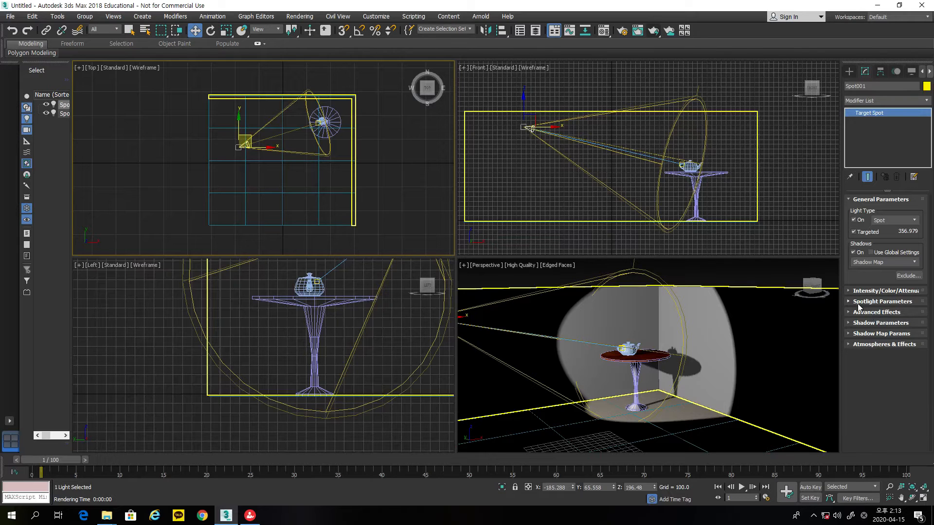
# Reduce the spotlight's Hotspot/Beam to 23.9 to soften the edge of the light pool on the walls
pyautogui.click(858, 303)
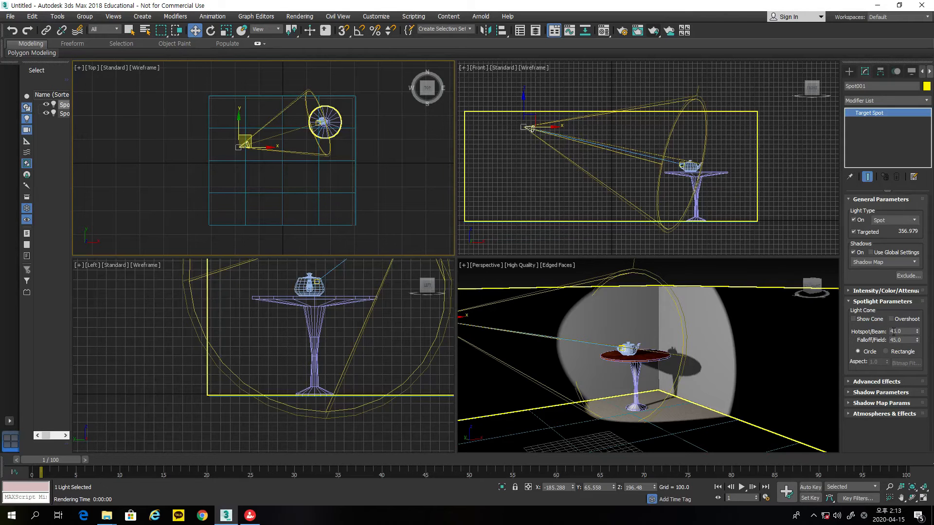
pyautogui.scroll(4, 770, 346)
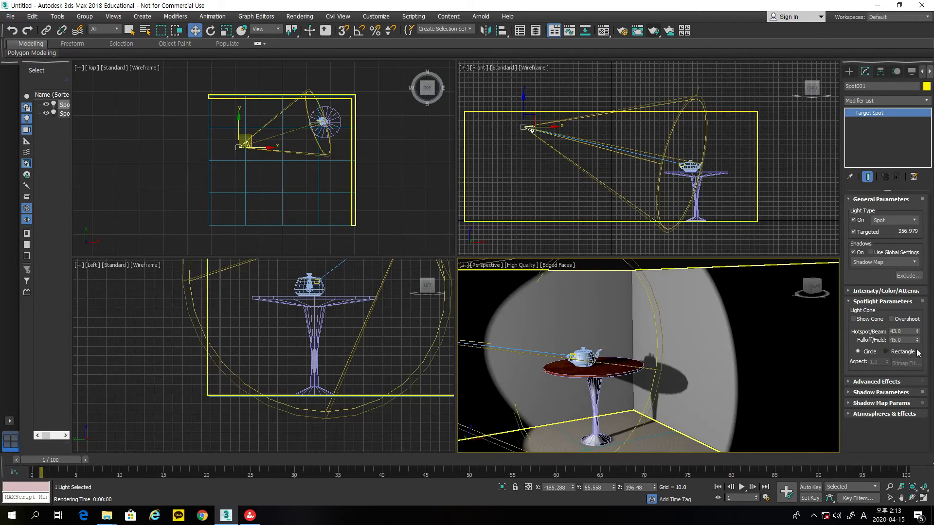
pyautogui.moveTo(918, 336); pyautogui.dragTo(921, 388)
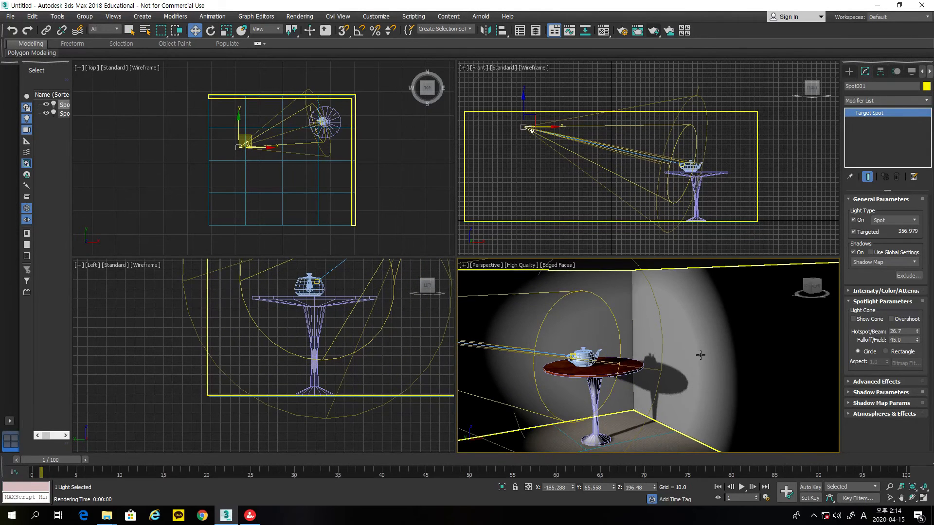
pyautogui.moveTo(916, 334)
pyautogui.mouseDown()
pyautogui.moveTo(919, 364)
pyautogui.moveTo(919, 344)
pyautogui.mouseUp()
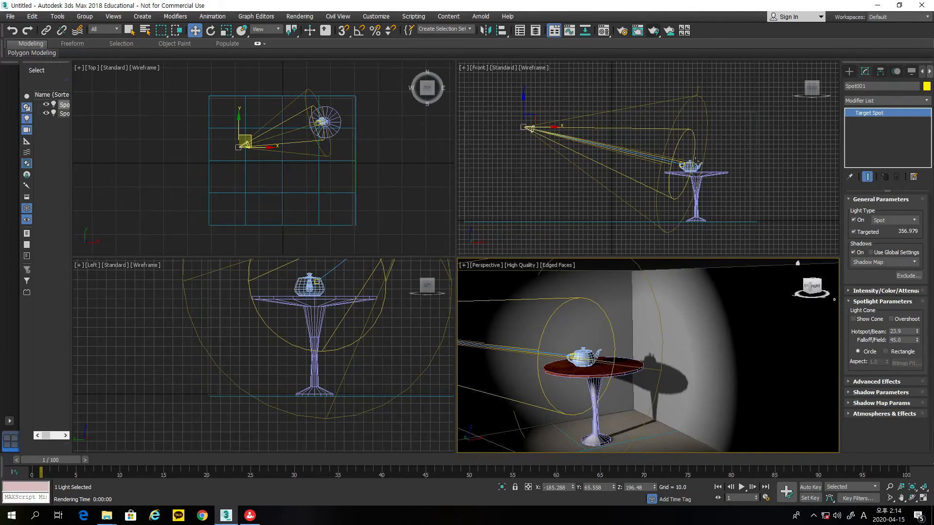
# Render the Perspective view to examine the softened spotlight edge, closing the rendered frame when done
pyautogui.click(603, 225)
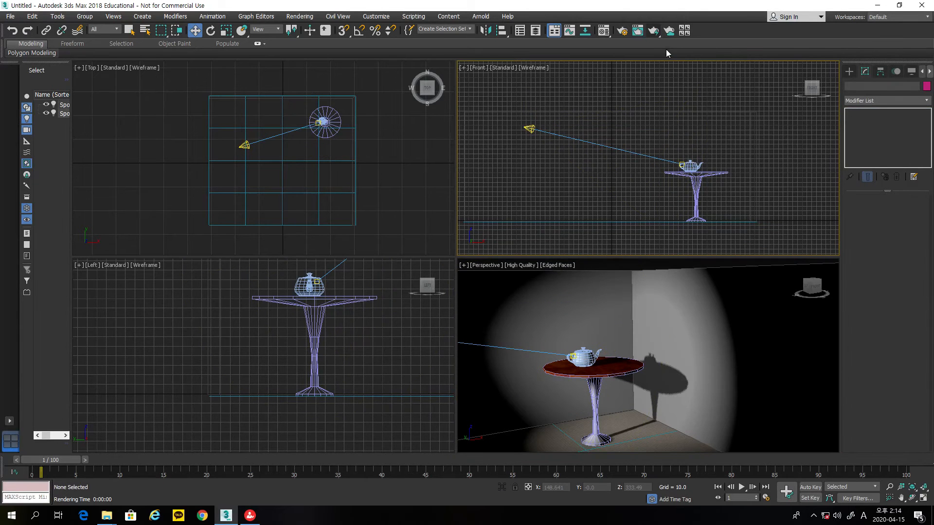
pyautogui.click(727, 326)
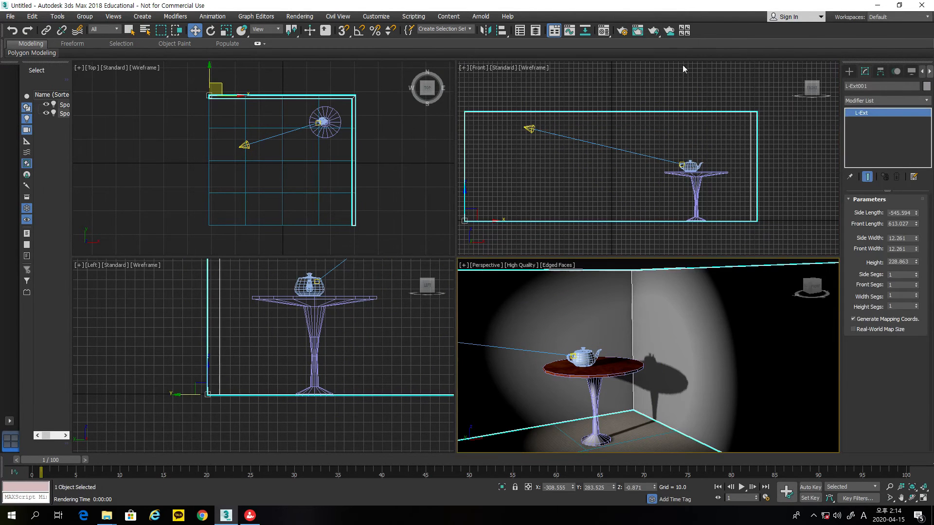
pyautogui.click(656, 33)
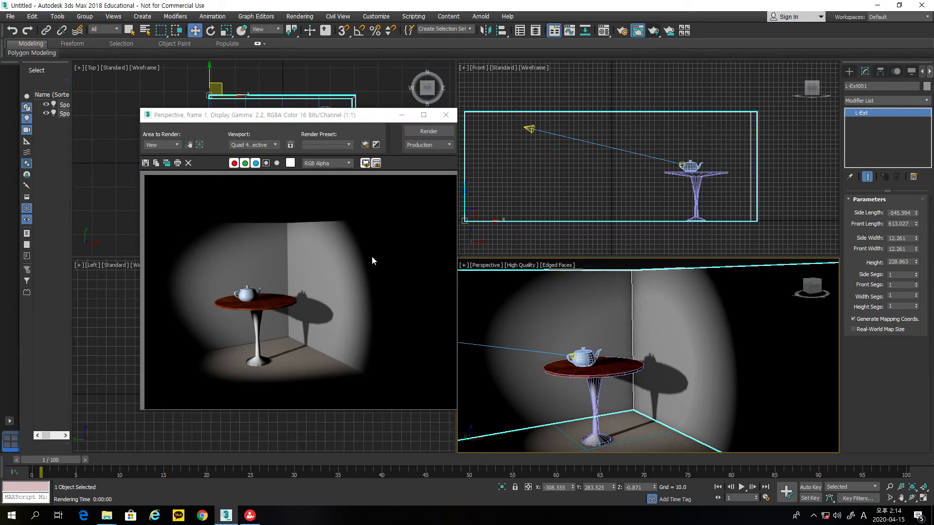
pyautogui.click(445, 115)
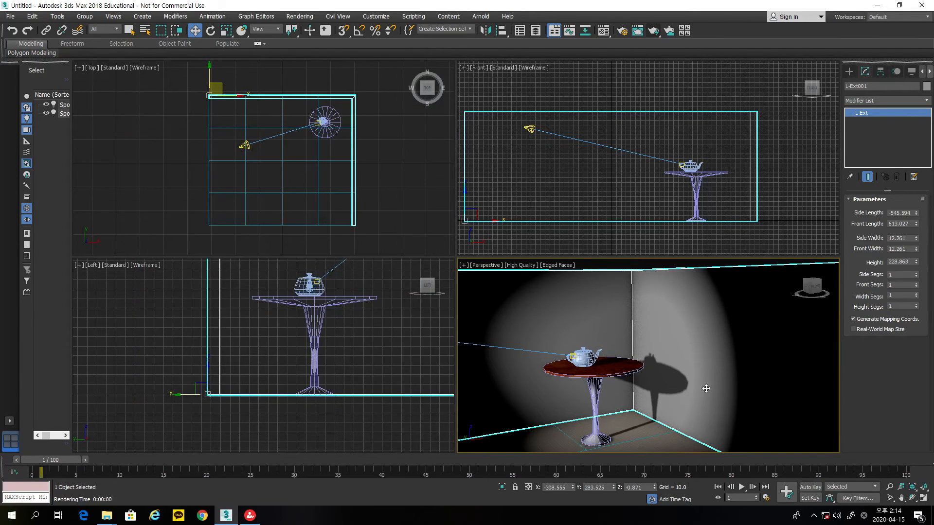
# Widen the selected spotlight's Falloff/Field to 57.0 and render the Front view
pyautogui.click(529, 129)
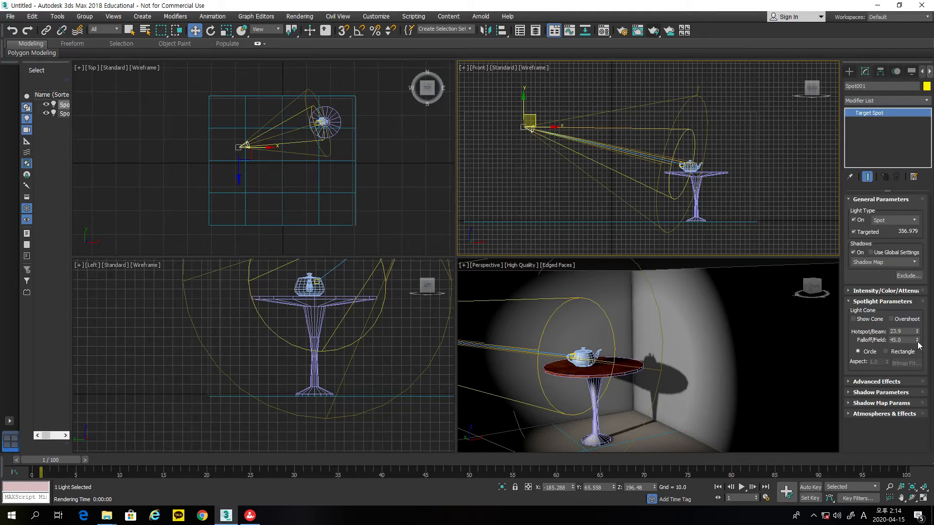
pyautogui.moveTo(917, 341); pyautogui.dragTo(923, 285)
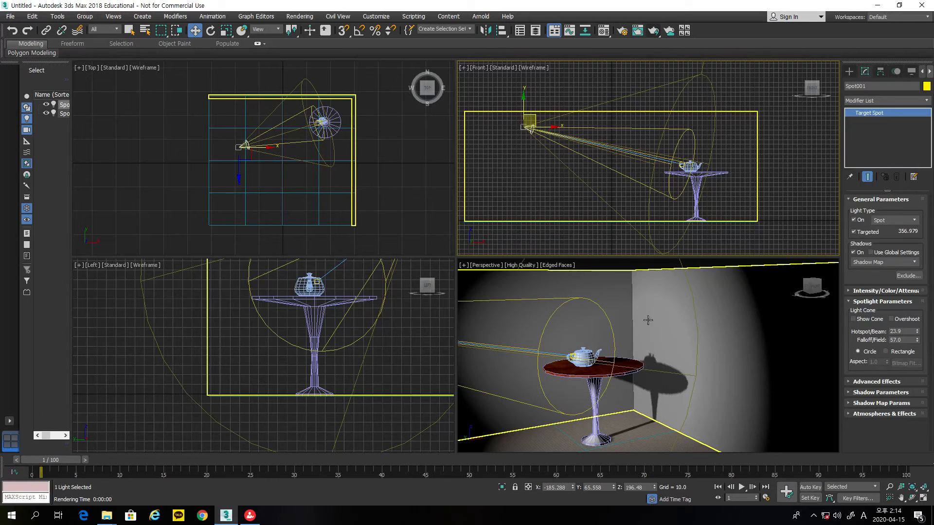
pyautogui.click(654, 31)
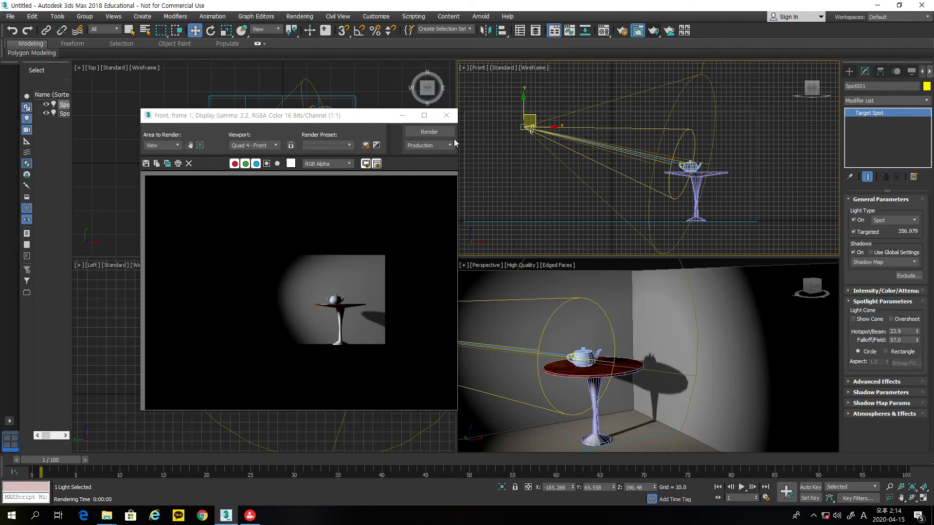
pyautogui.click(446, 116)
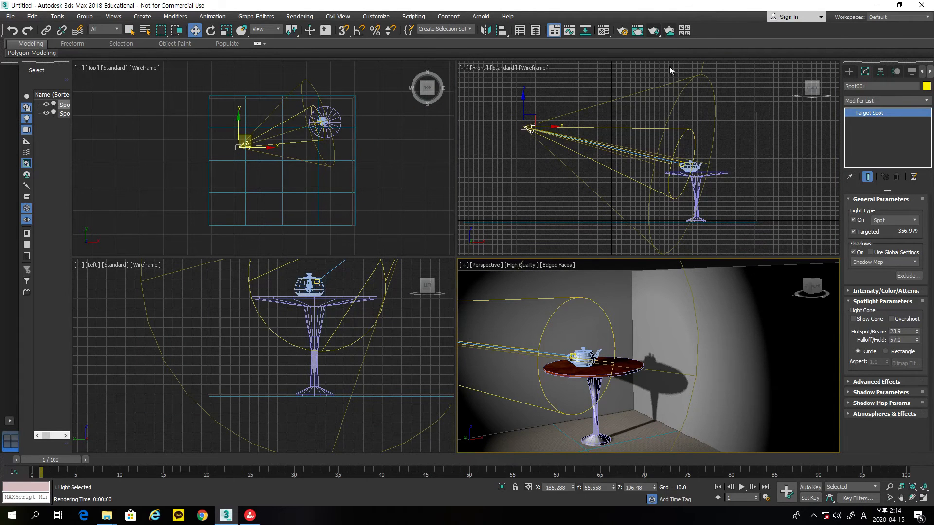
# Orbit the Perspective view toward the long back wall and render it to examine the spotlight's gradual falloff
pyautogui.click(912, 498)
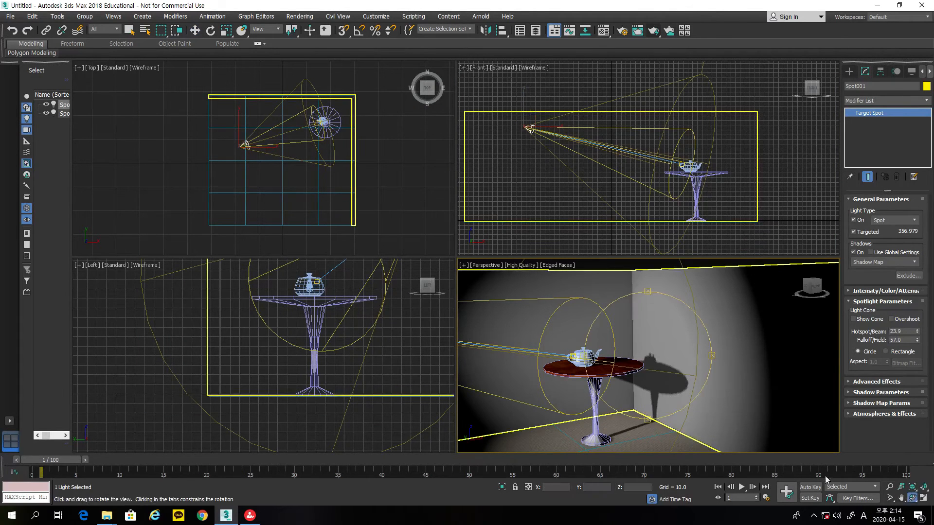
pyautogui.moveTo(576, 382); pyautogui.dragTo(554, 404)
pyautogui.moveTo(687, 407); pyautogui.dragTo(706, 413)
pyautogui.moveTo(707, 360); pyautogui.dragTo(745, 396)
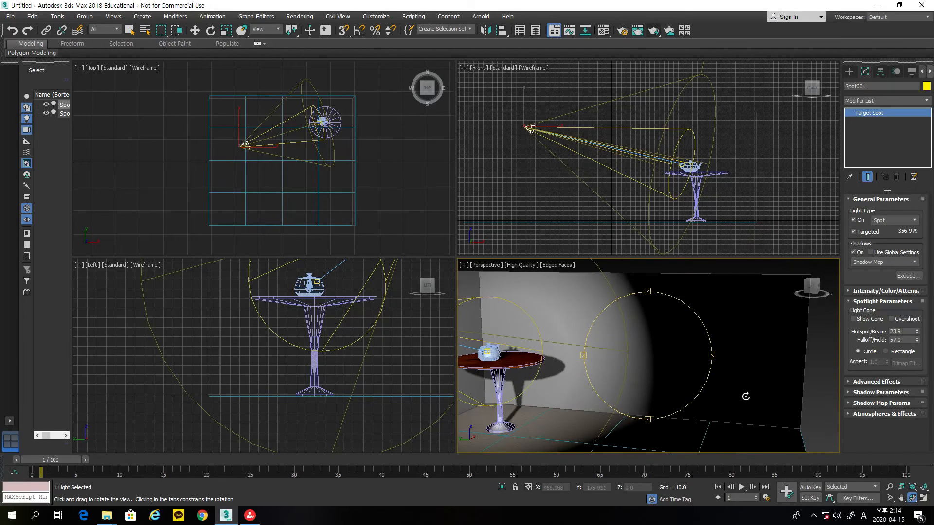
pyautogui.scroll(3, 583, 373)
pyautogui.scroll(-3, 599, 366)
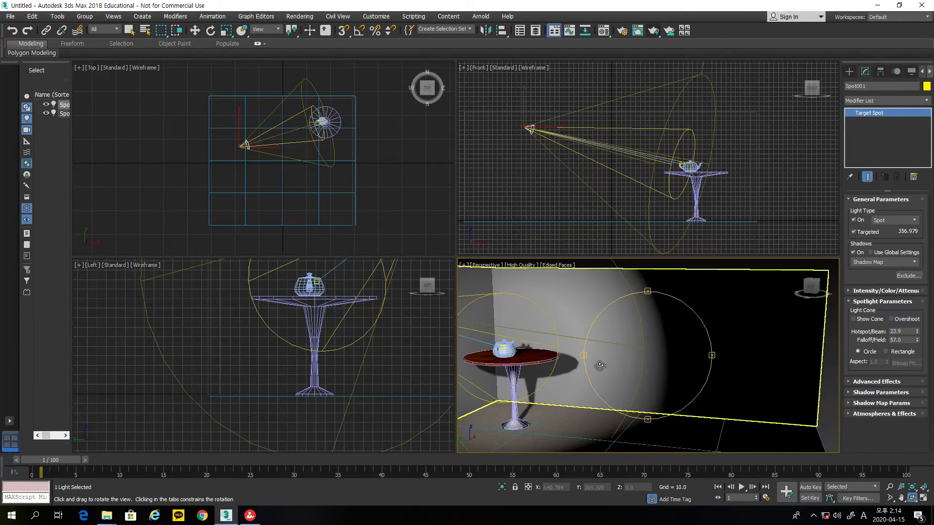
pyautogui.click(655, 31)
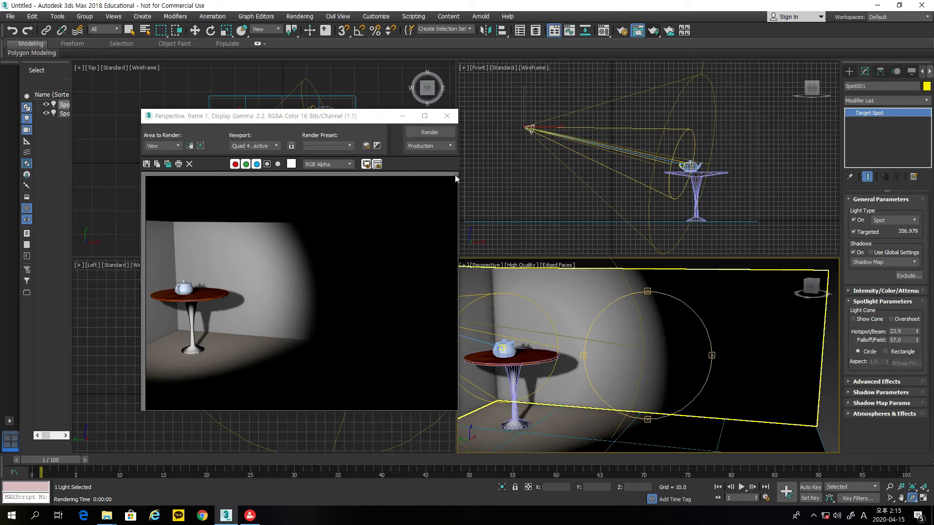
pyautogui.click(446, 117)
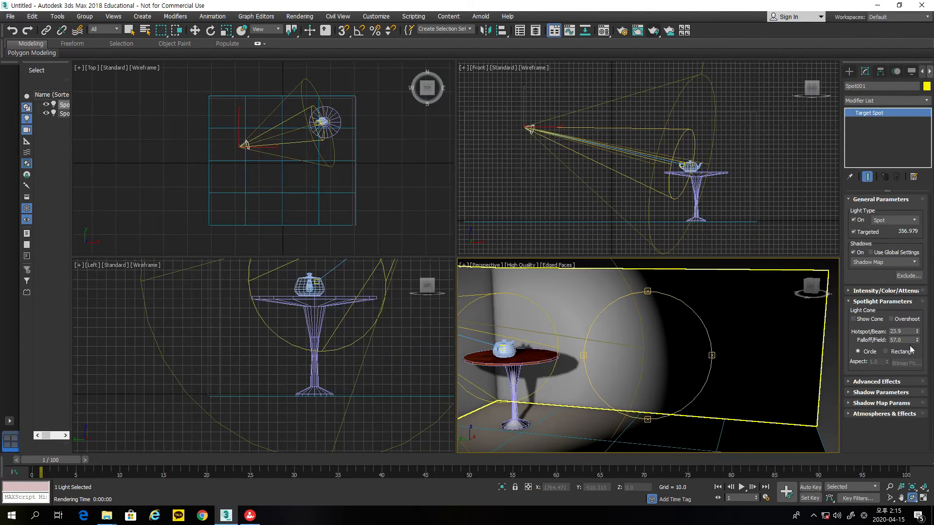
# Narrow the spotlight's cone to Hotspot/Beam 20.5 and Falloff/Field 22.5, and render the Perspective view
pyautogui.moveTo(917, 342); pyautogui.dragTo(917, 394)
pyautogui.moveTo(8, 436); pyautogui.dragTo(31, 483)
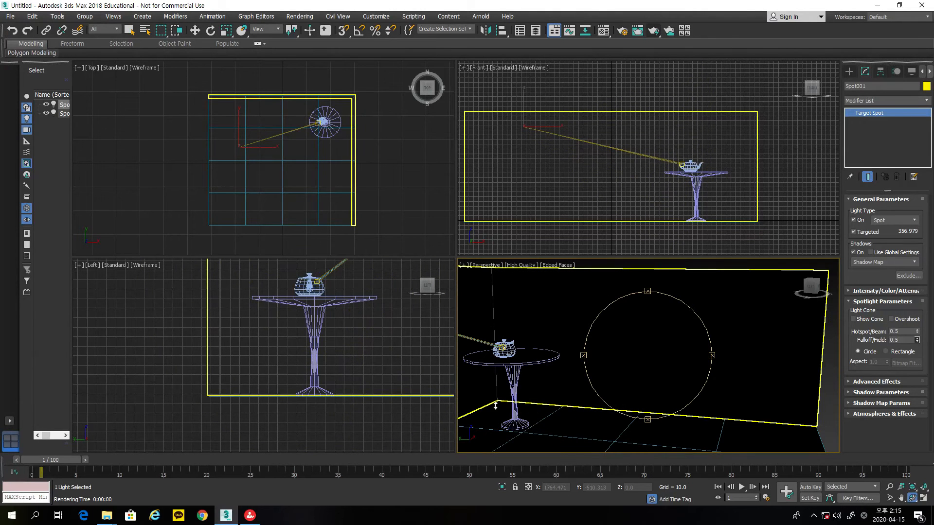
pyautogui.moveTo(820, 368); pyautogui.dragTo(821, 368)
pyautogui.moveTo(917, 339); pyautogui.dragTo(918, 235)
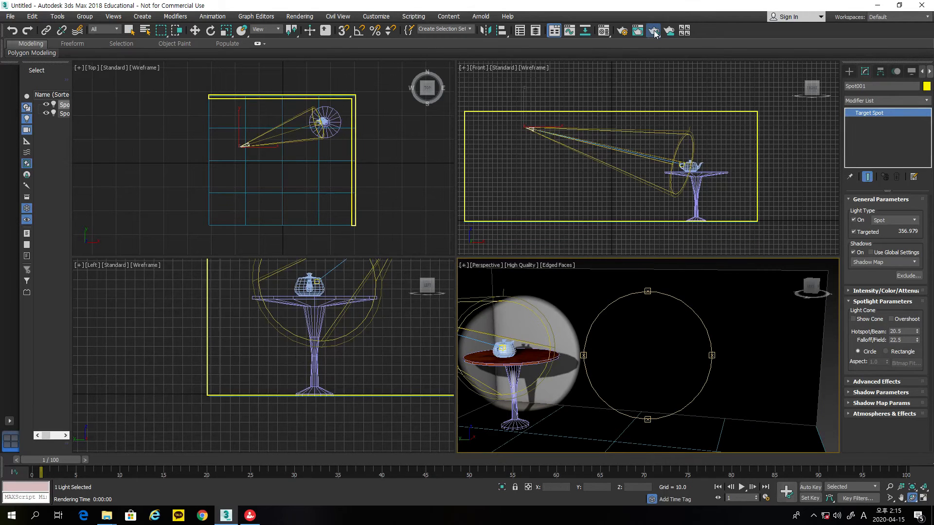
pyautogui.click(637, 30)
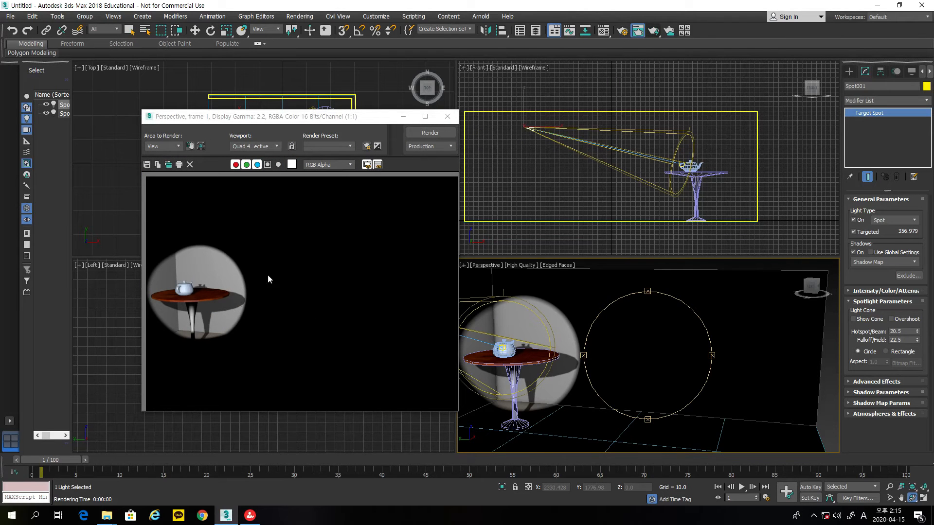
pyautogui.click(448, 116)
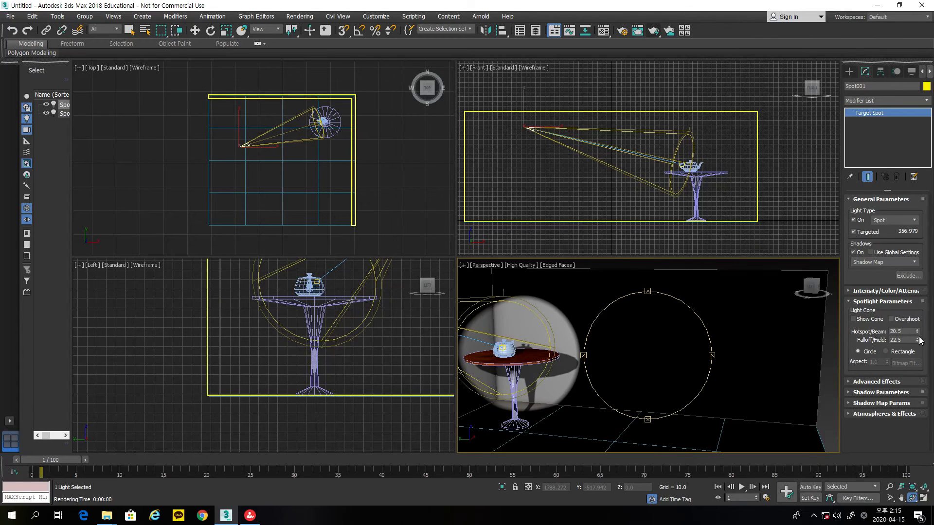
# Widen the spotlight's Falloff/Field to 39.4, render the Perspective view and reopen the light's intensity settings
pyautogui.moveTo(918, 342); pyautogui.dragTo(909, 256)
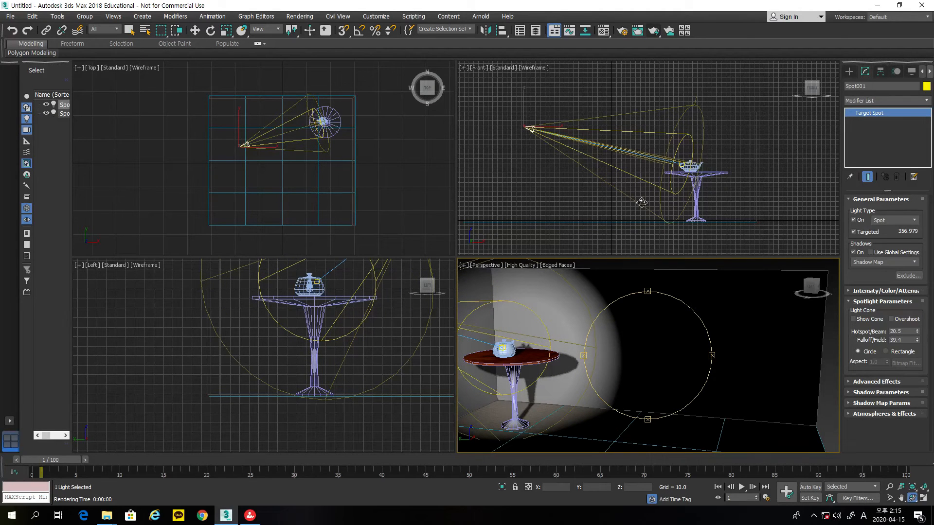
pyautogui.click(653, 32)
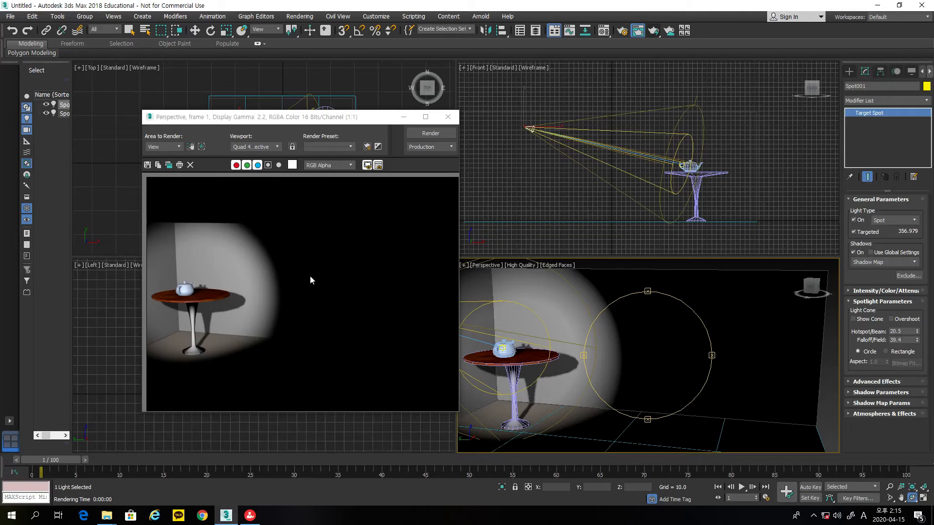
pyautogui.click(448, 117)
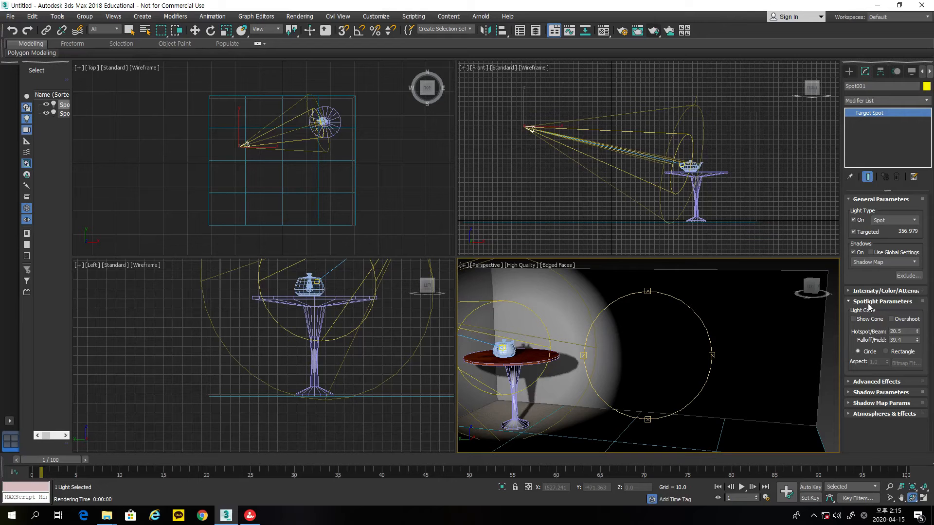
pyautogui.click(852, 292)
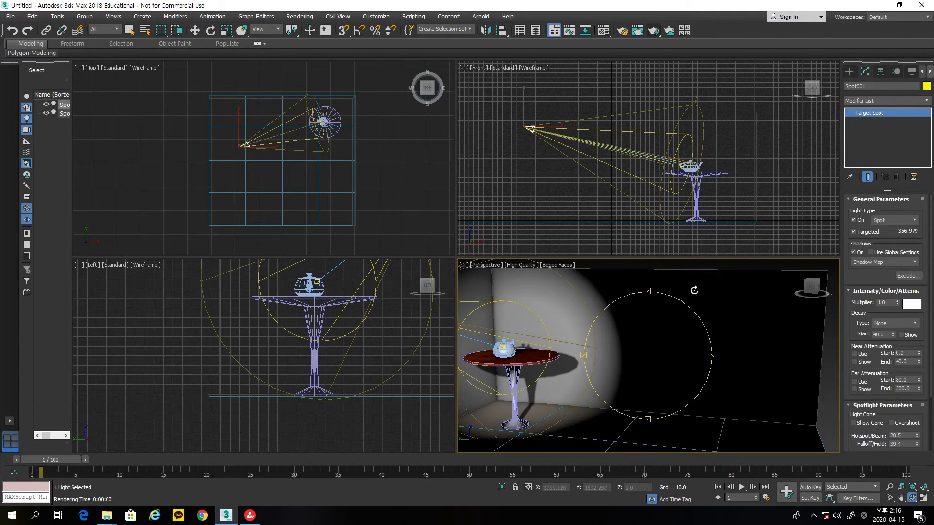
# Select the spotlight's target beside the teapot in the Left view with the Move tool
pyautogui.click(849, 71)
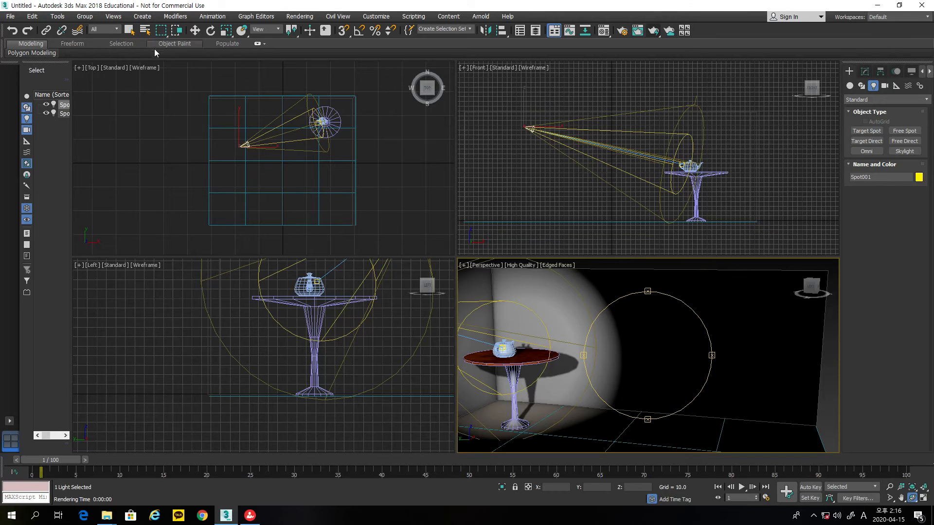
pyautogui.click(195, 31)
pyautogui.moveTo(407, 305); pyautogui.dragTo(419, 316, button='middle')
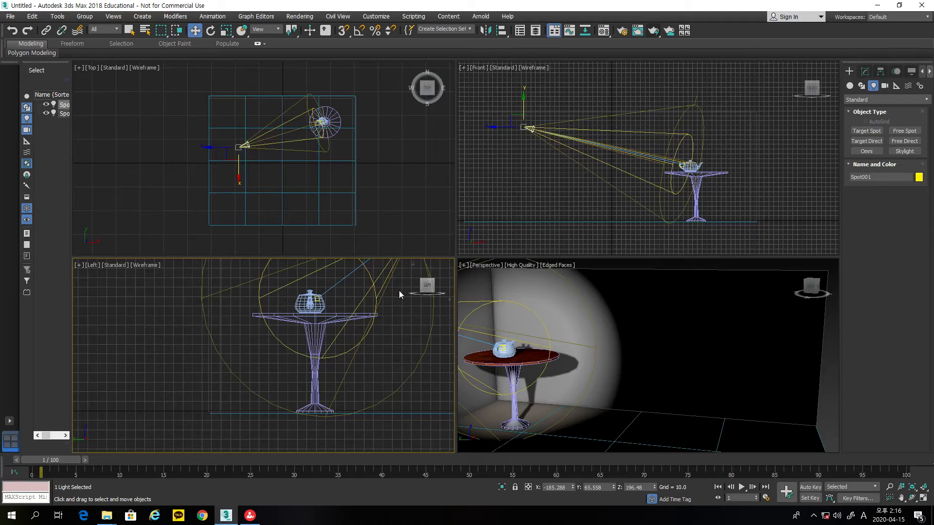
pyautogui.scroll(5, 346, 305)
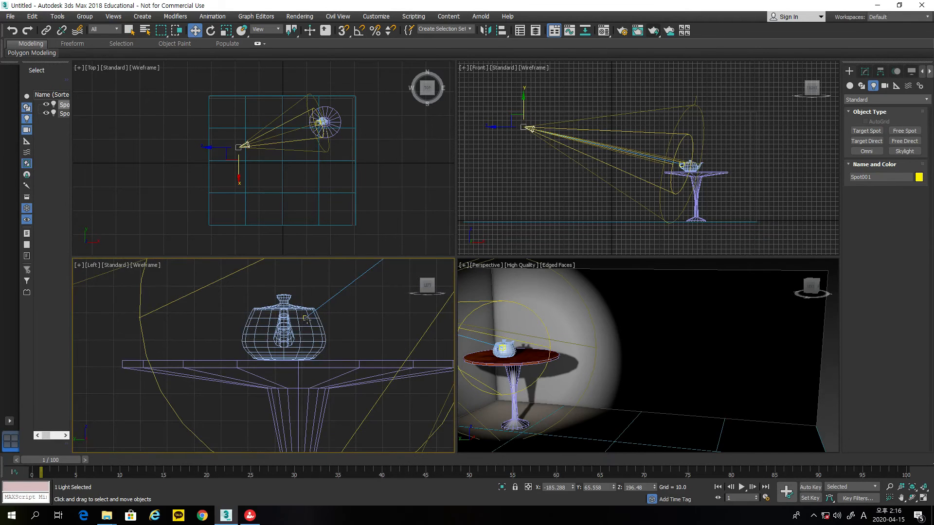
pyautogui.click(306, 318)
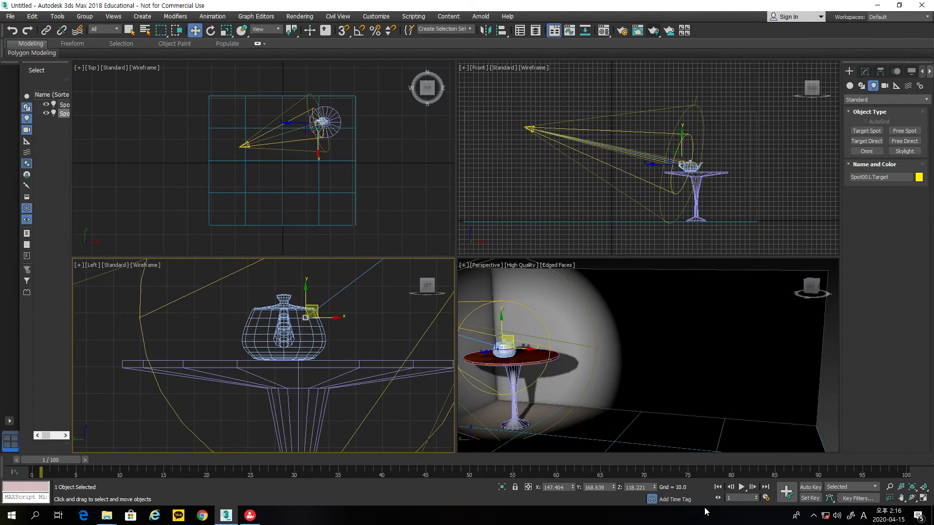
# Turn on Auto Key animation recording, scrub the timeline to frame 50 and return to frame 0
pyautogui.click(810, 487)
pyautogui.moveTo(63, 469); pyautogui.dragTo(478, 487)
pyautogui.press('w')
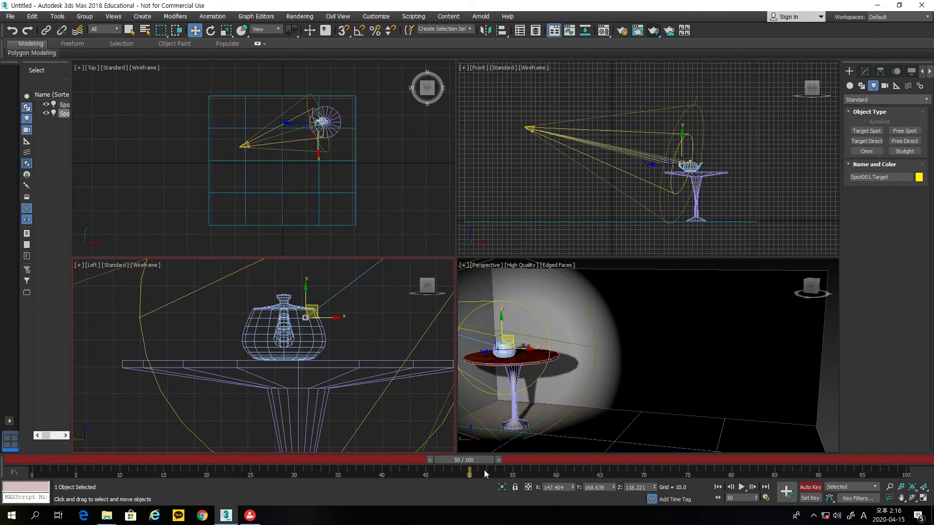
pyautogui.moveTo(480, 459); pyautogui.dragTo(231, 462)
pyautogui.press('w')
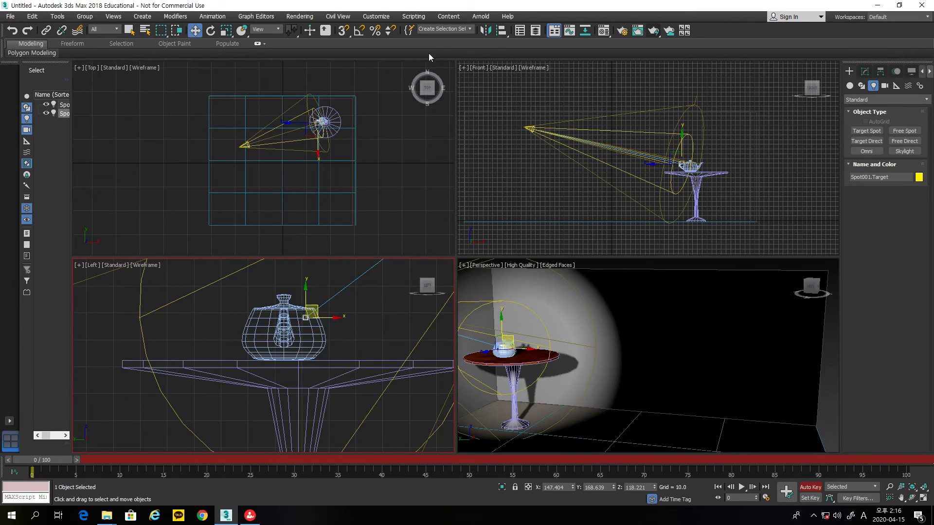
# Move the spotlight's target behind the back wall in the Top view, to about X 88 and Y 432, at frame 0
pyautogui.rightClick(384, 163)
pyautogui.moveTo(336, 118); pyautogui.dragTo(319, 57)
pyautogui.moveTo(677, 369); pyautogui.dragTo(766, 372, button='middle')
pyautogui.scroll(-3, 765, 372)
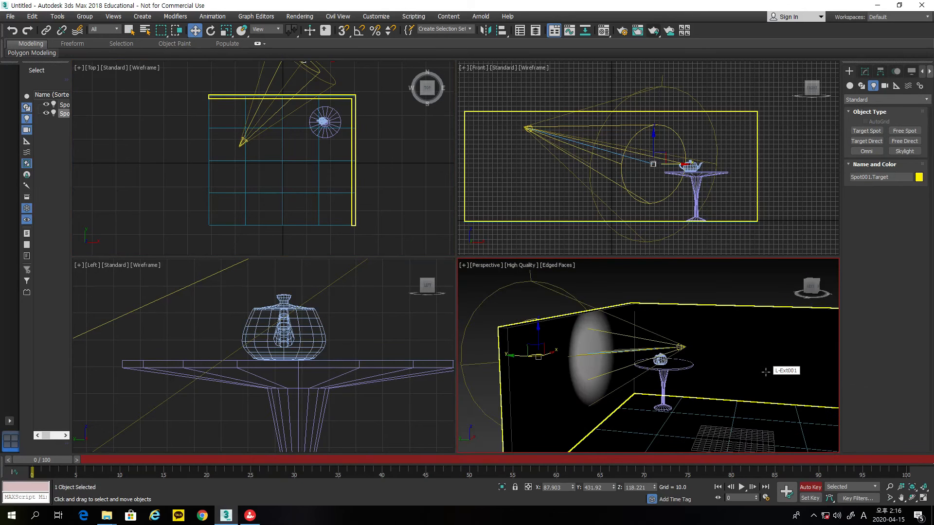
# At frame 50, move the spotlight's target back onto the teapot in the Top view, and return to frame 0
pyautogui.moveTo(62, 461); pyautogui.dragTo(487, 465)
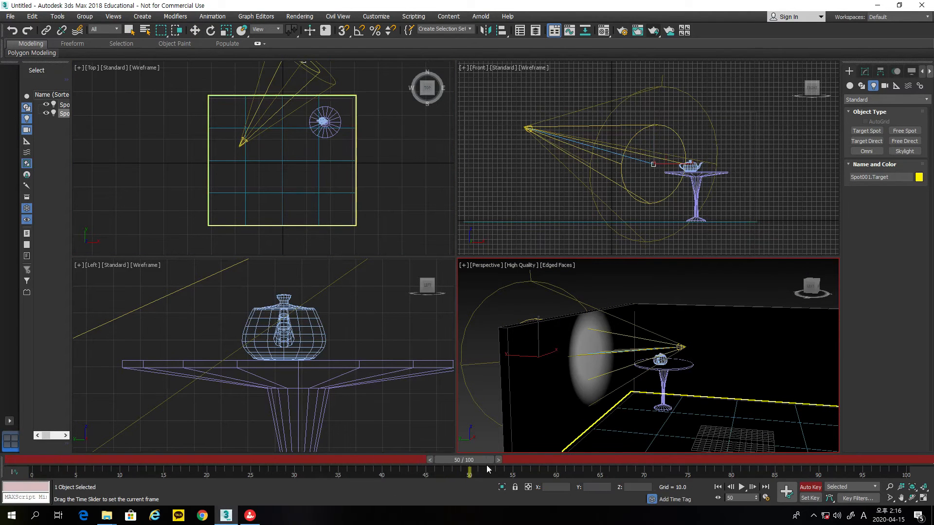
pyautogui.press('w')
pyautogui.moveTo(377, 161); pyautogui.dragTo(366, 203, button='middle')
pyautogui.moveTo(305, 88); pyautogui.dragTo(328, 152)
pyautogui.moveTo(474, 465); pyautogui.dragTo(32, 409)
pyautogui.press('w')
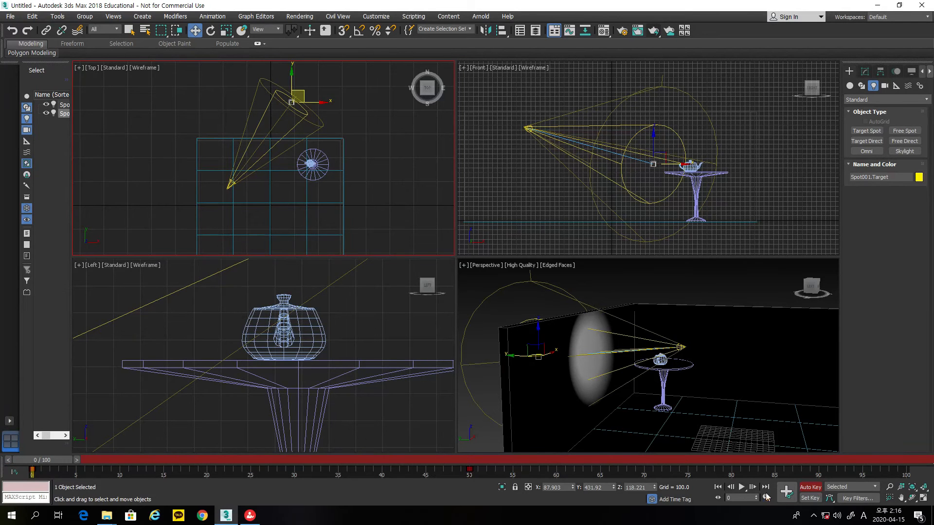
# Play the spotlight animation in a maximized Perspective view, stop it, return to frame 0 and restore the four-viewport layout
pyautogui.click(745, 438)
pyautogui.click(924, 498)
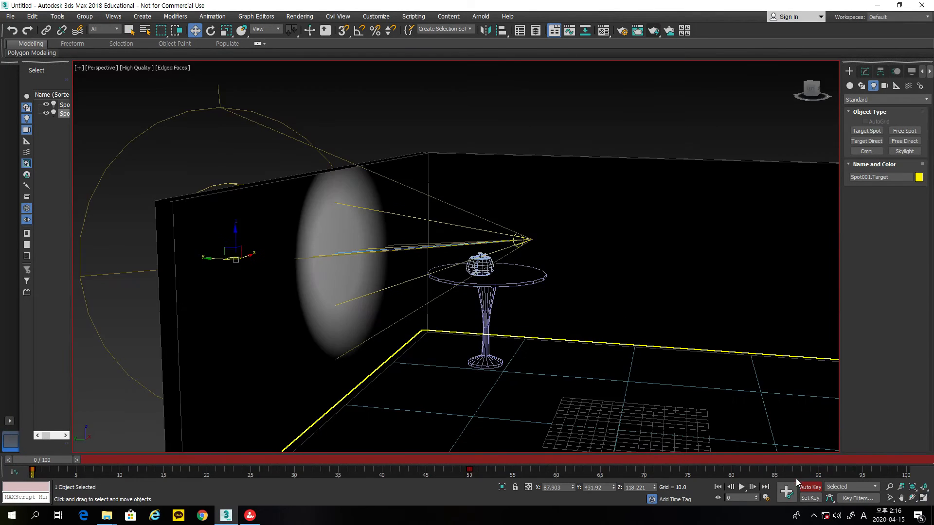
pyautogui.click(742, 487)
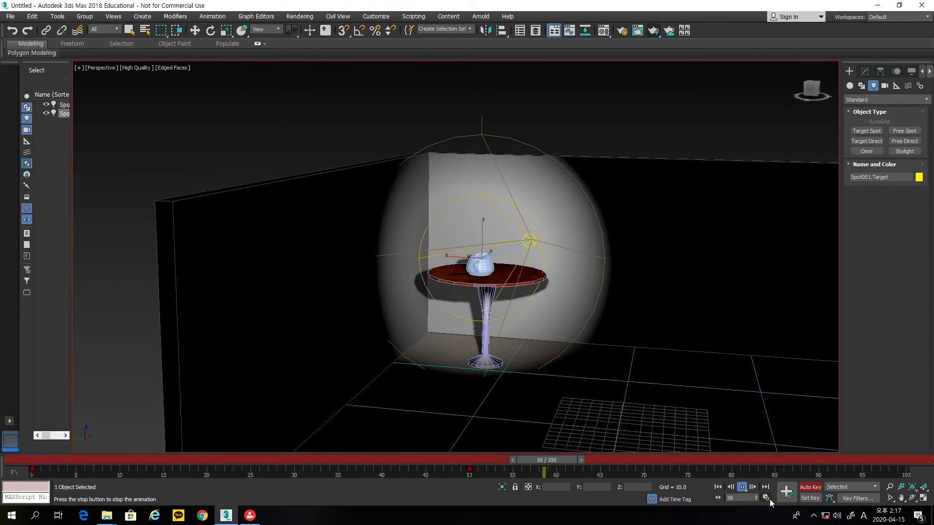
pyautogui.click(747, 487)
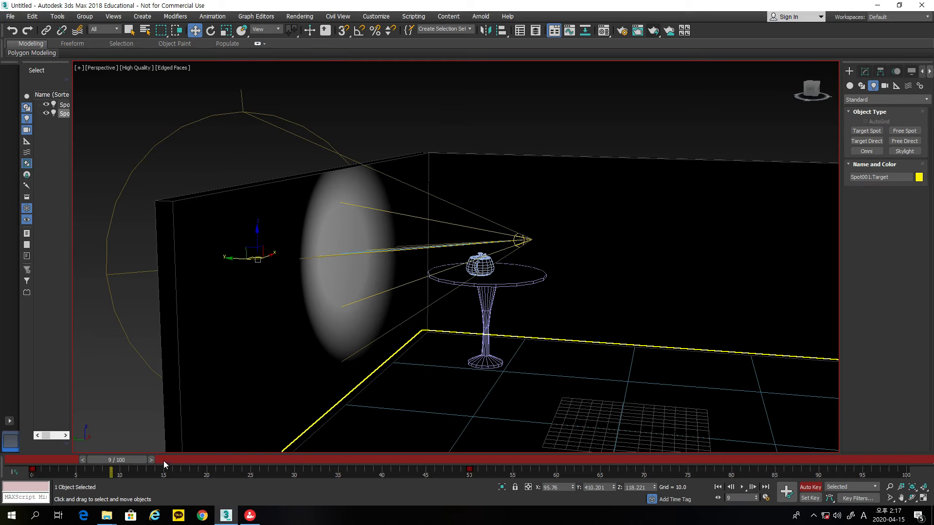
pyautogui.moveTo(136, 460); pyautogui.dragTo(12, 460)
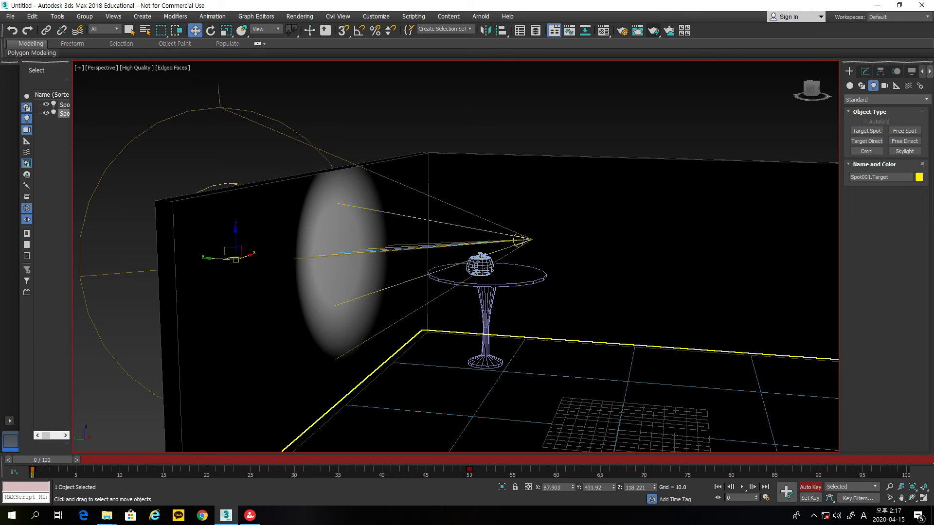
pyautogui.click(922, 497)
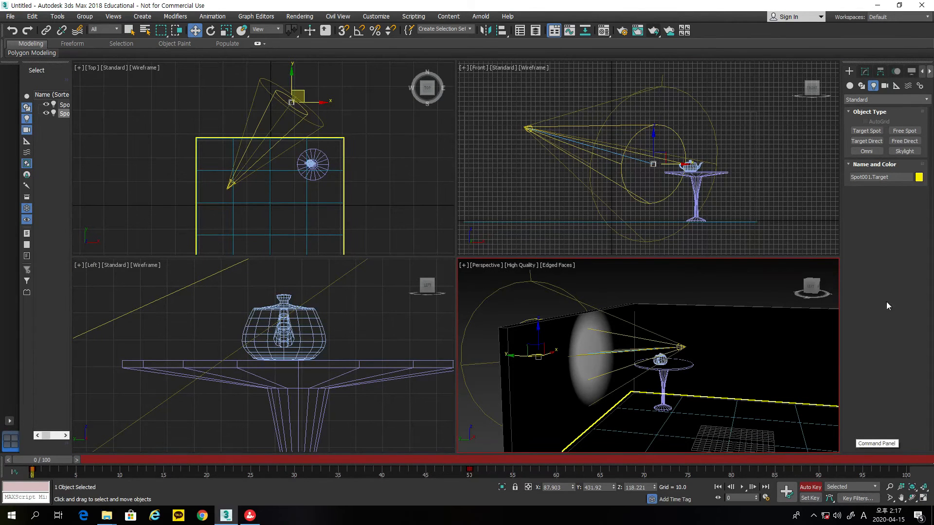
# Turn off Auto Key animation recording
pyautogui.click(705, 199)
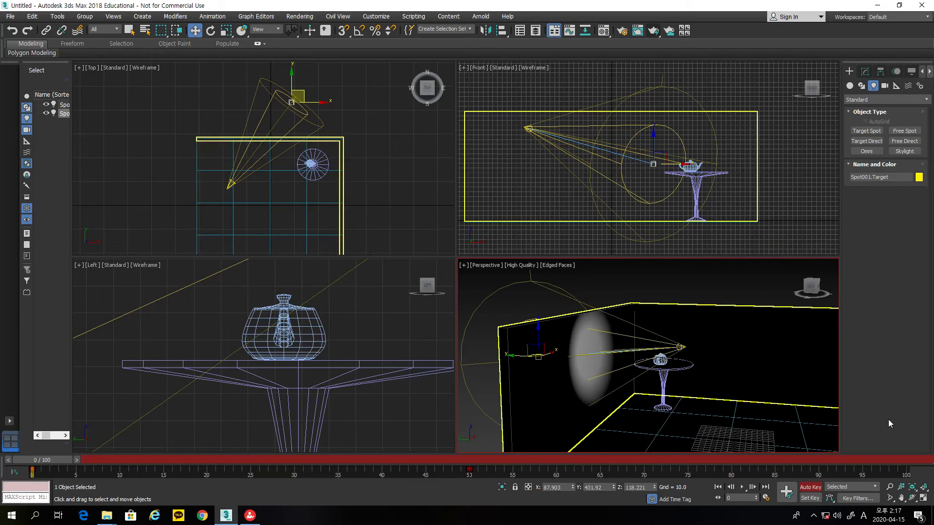
pyautogui.click(811, 487)
pyautogui.click(628, 211)
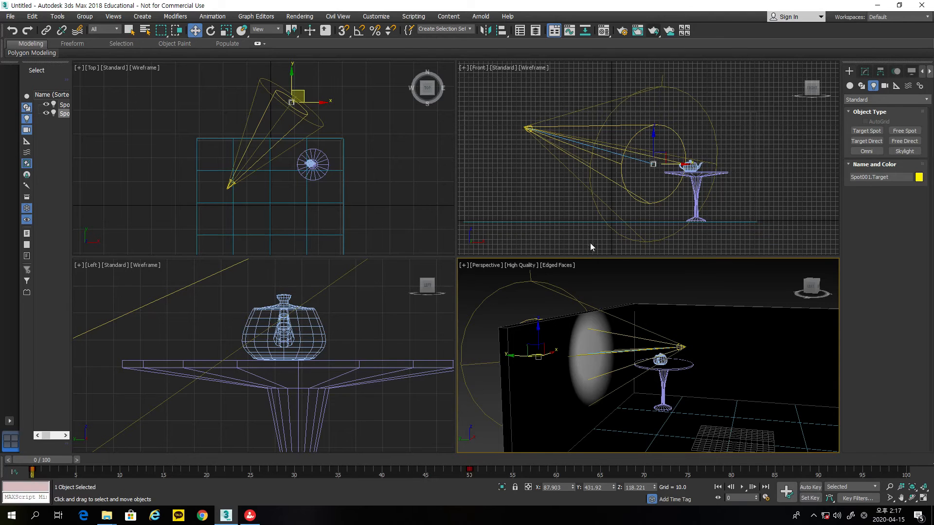
# Select the spotlight in the Front view and change its light type to Omni
pyautogui.click(531, 129)
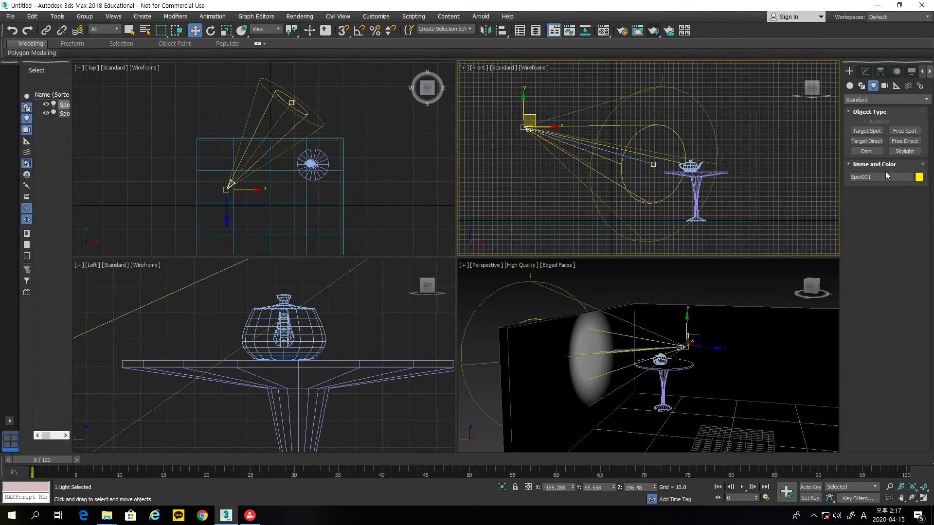
pyautogui.click(865, 72)
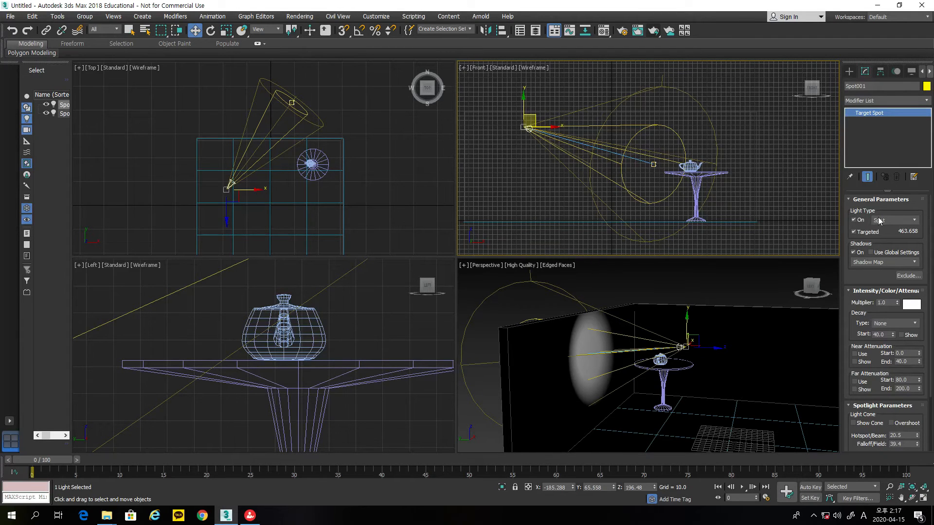
pyautogui.click(914, 221)
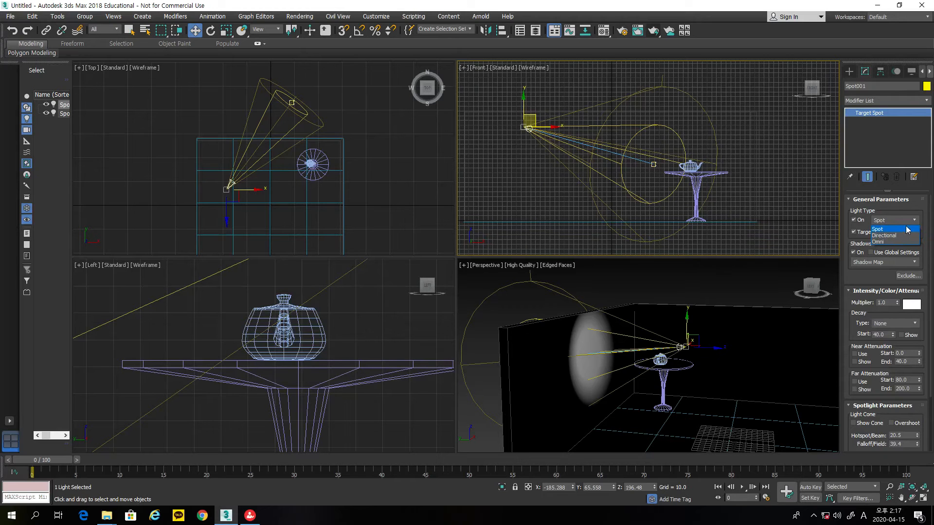
pyautogui.click(897, 240)
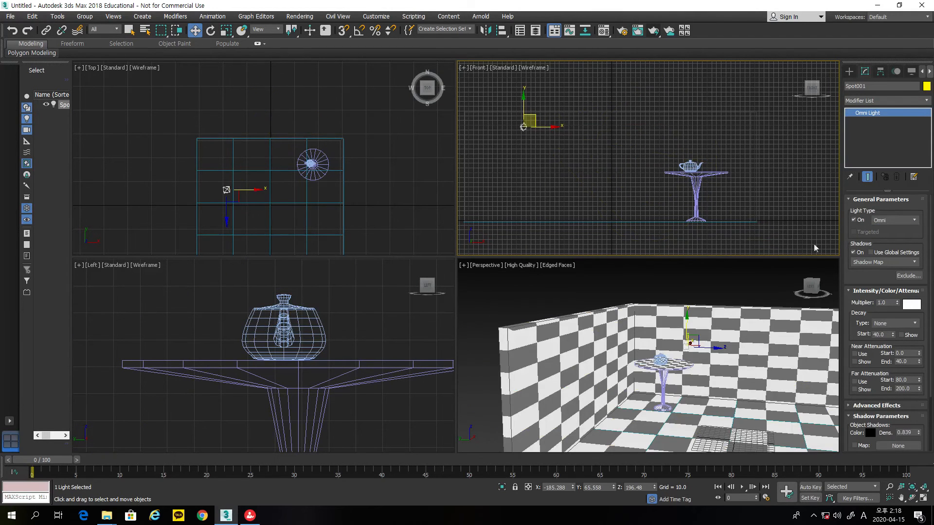
# Move the omni light toward the middle of the room in the Top view, to about X -73 and Y -46
pyautogui.click(379, 242)
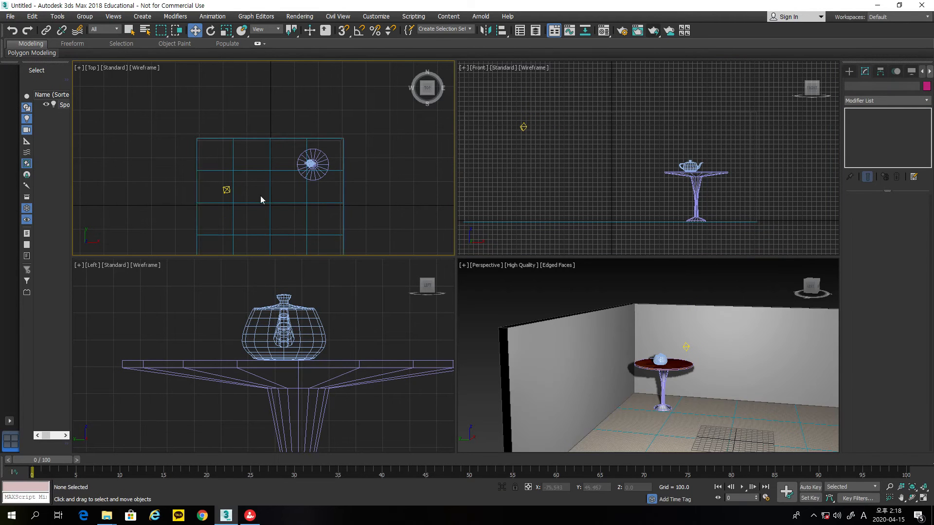
pyautogui.click(226, 190)
pyautogui.moveTo(244, 185); pyautogui.dragTo(266, 209)
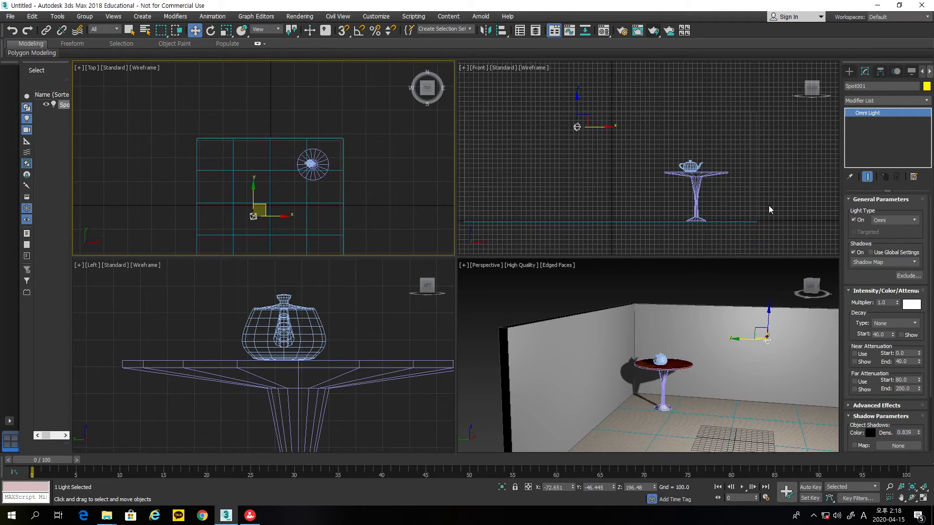
# Create a Target camera in the Top view outside the room's open corner, aimed at the teapot, and move it to about X -363, Y -249
pyautogui.click(849, 71)
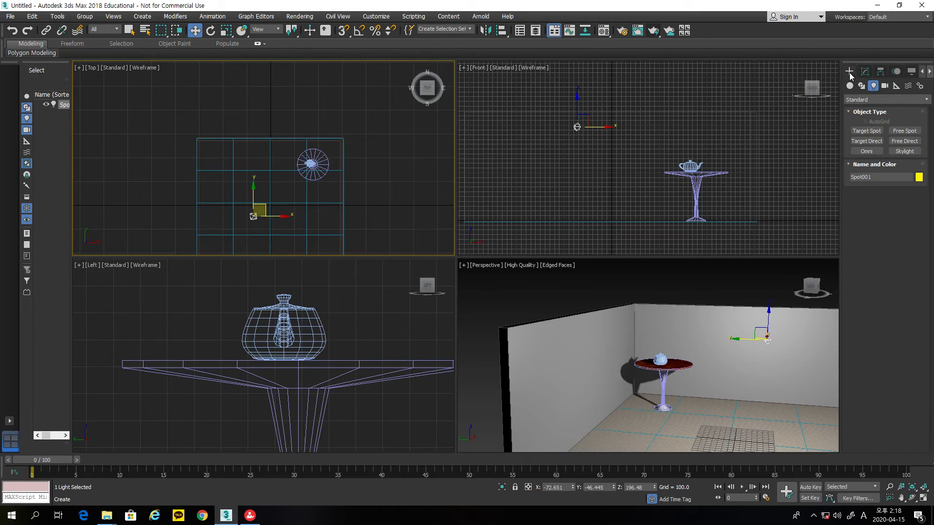
pyautogui.click(885, 86)
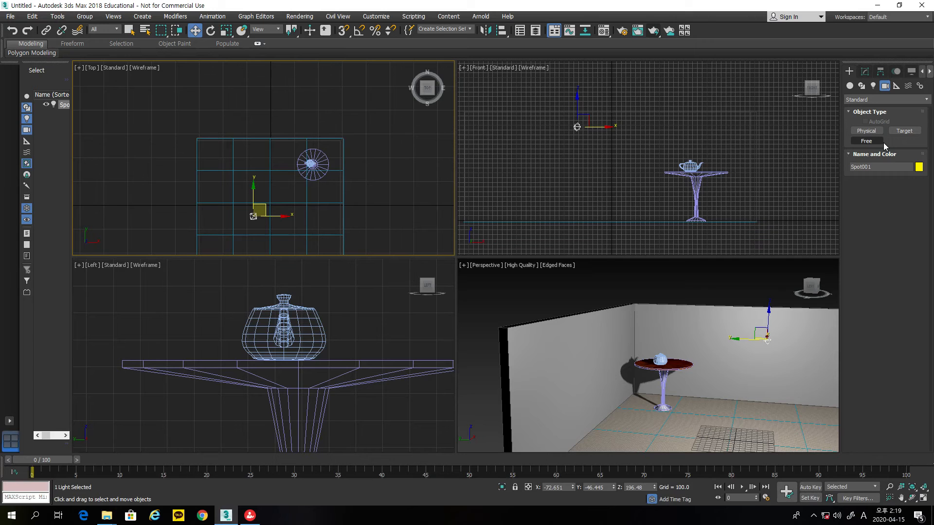
pyautogui.click(915, 131)
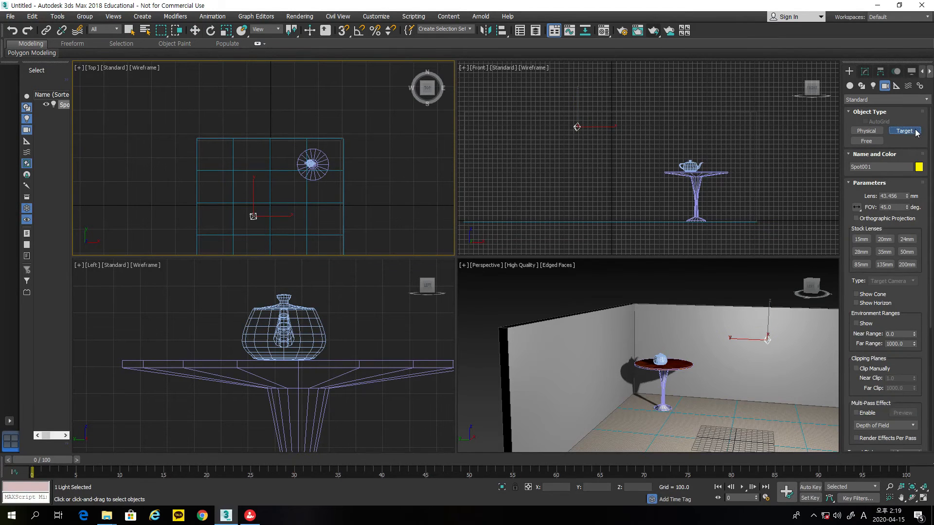
pyautogui.moveTo(434, 208); pyautogui.dragTo(420, 163, button='middle')
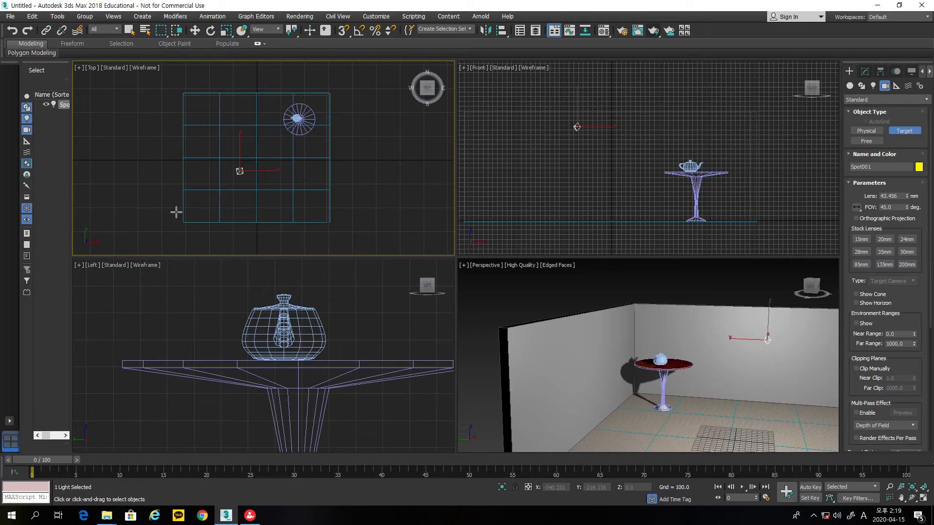
pyautogui.moveTo(177, 210); pyautogui.dragTo(207, 188)
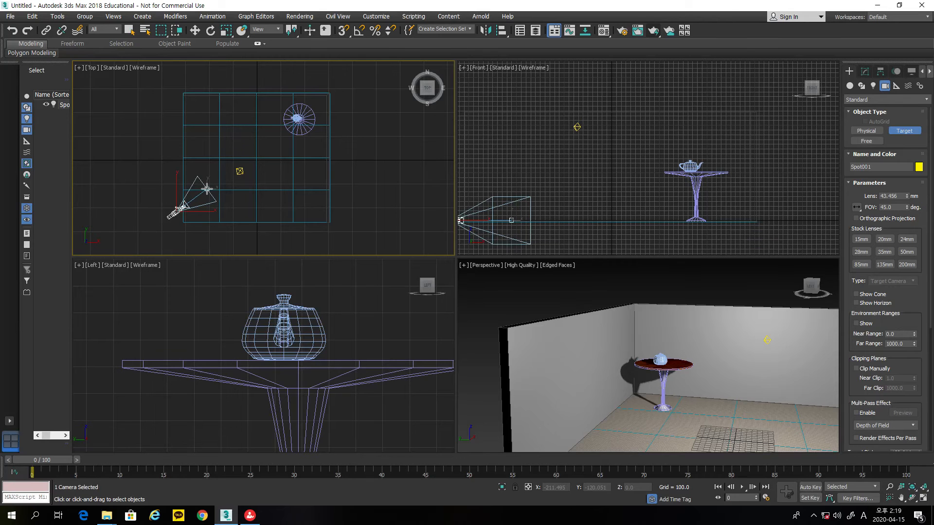
pyautogui.moveTo(207, 188); pyautogui.dragTo(211, 199)
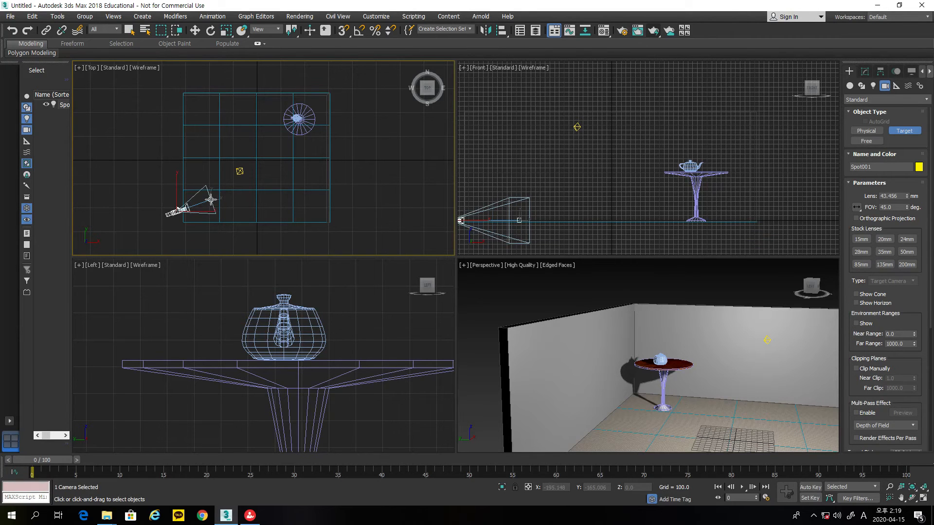
pyautogui.moveTo(211, 200); pyautogui.dragTo(298, 116)
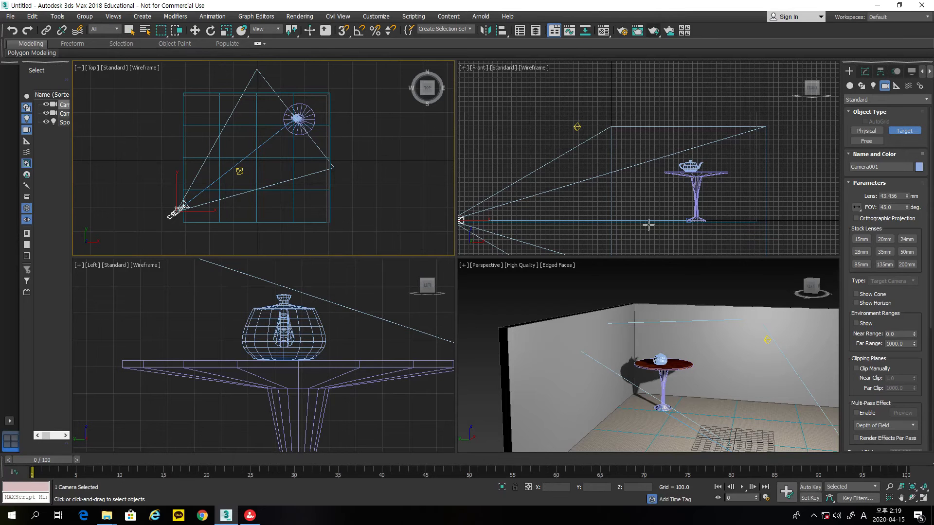
pyautogui.click(194, 30)
pyautogui.moveTo(186, 207)
pyautogui.mouseDown()
pyautogui.moveTo(174, 200)
pyautogui.moveTo(181, 214)
pyautogui.mouseUp()
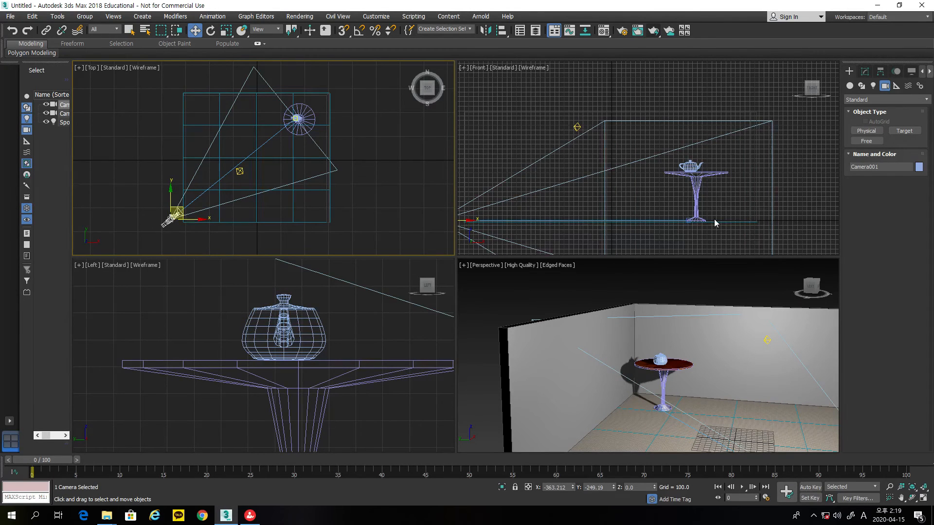
# Select the camera's target at the table's base in the Front view and raise it to about Z 33
pyautogui.scroll(5, 714, 223)
pyautogui.scroll(-6, 720, 206)
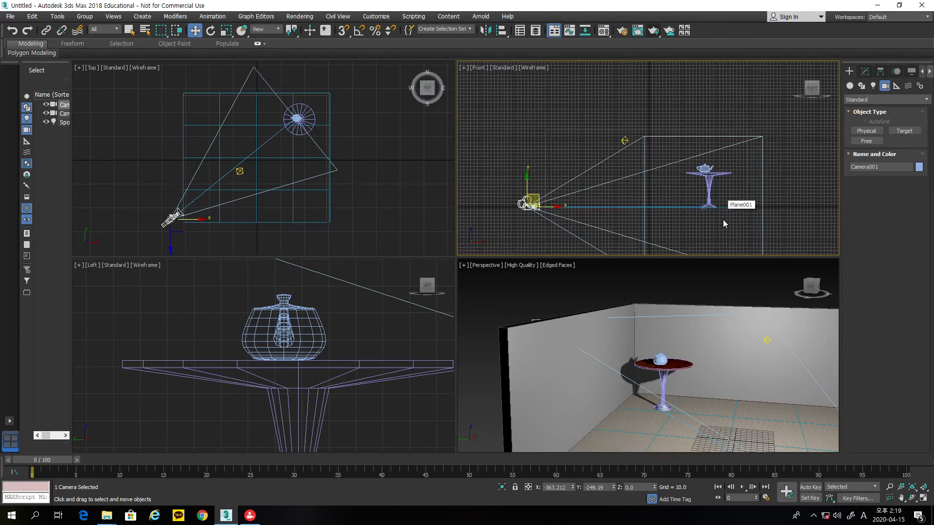
pyautogui.scroll(10, 719, 225)
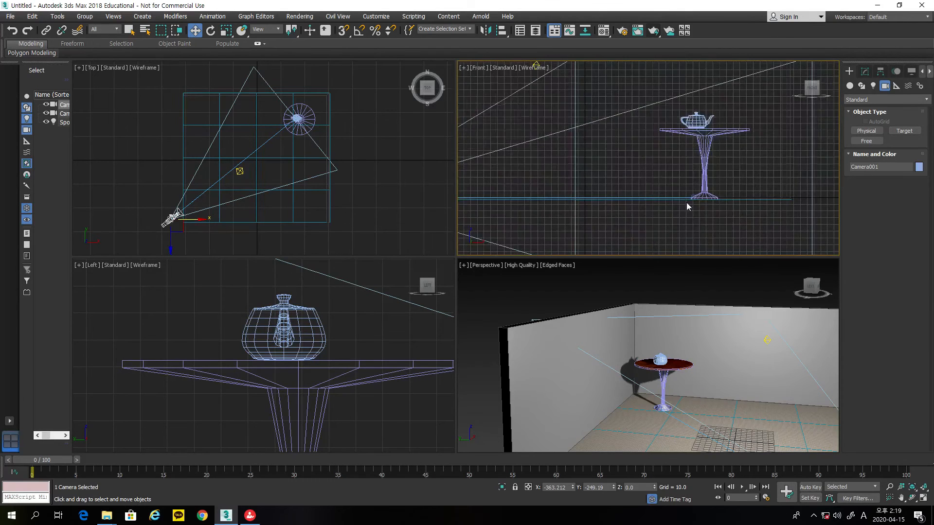
pyautogui.click(708, 170)
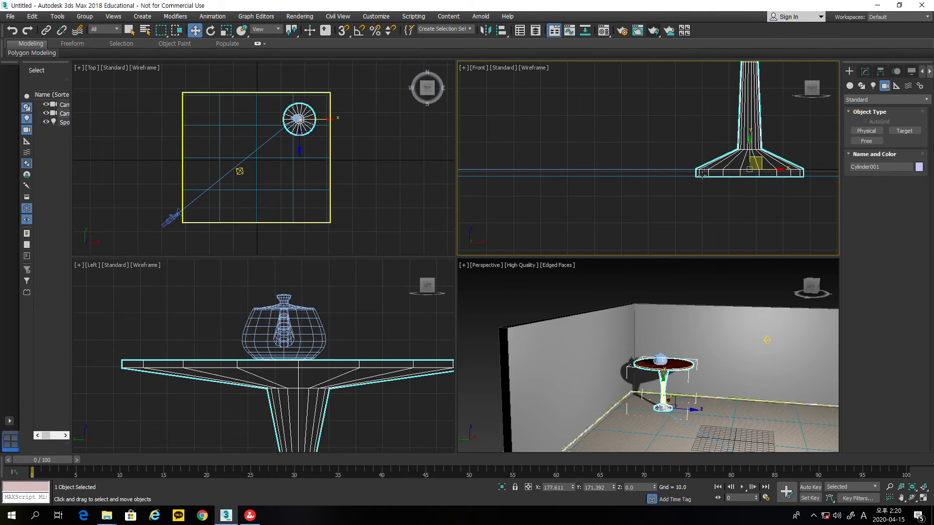
pyautogui.click(706, 173)
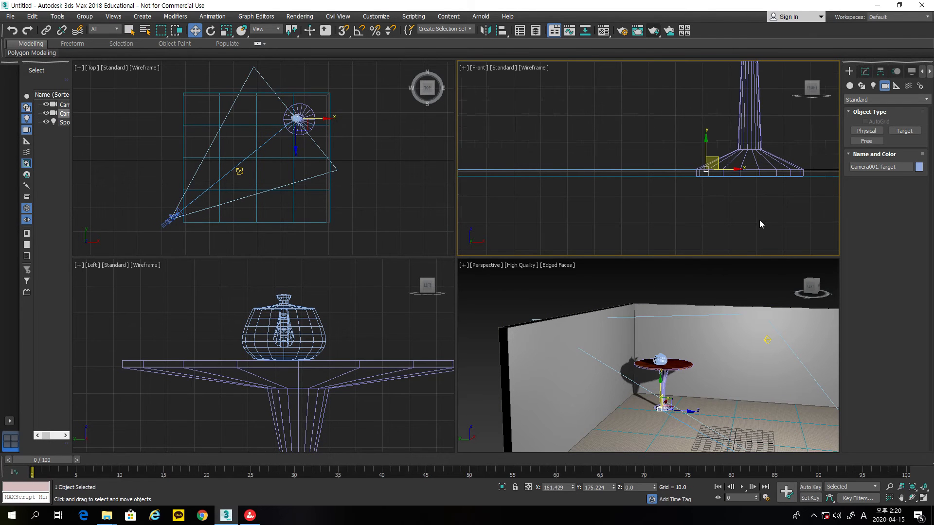
pyautogui.scroll(-8, 759, 219)
pyautogui.moveTo(742, 201); pyautogui.dragTo(736, 174)
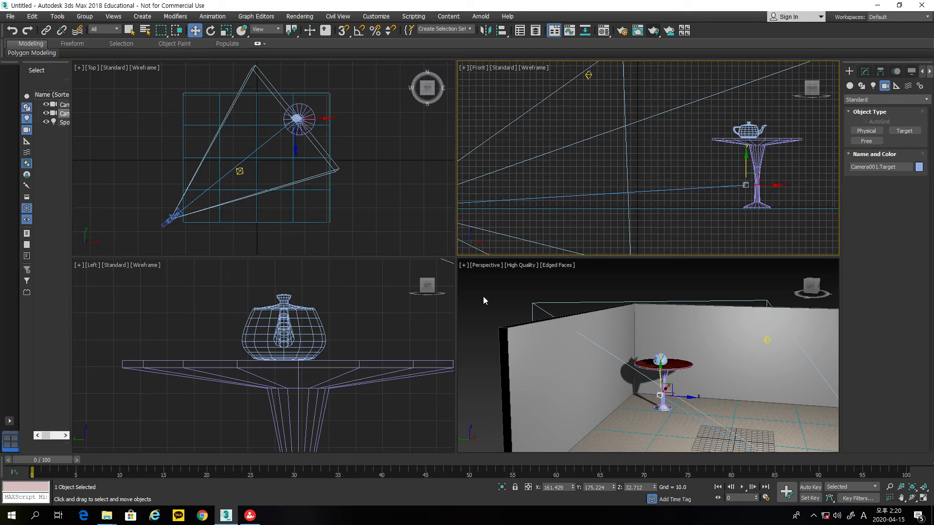
# Switch the Perspective viewport to the Camera001 view
pyautogui.click(488, 265)
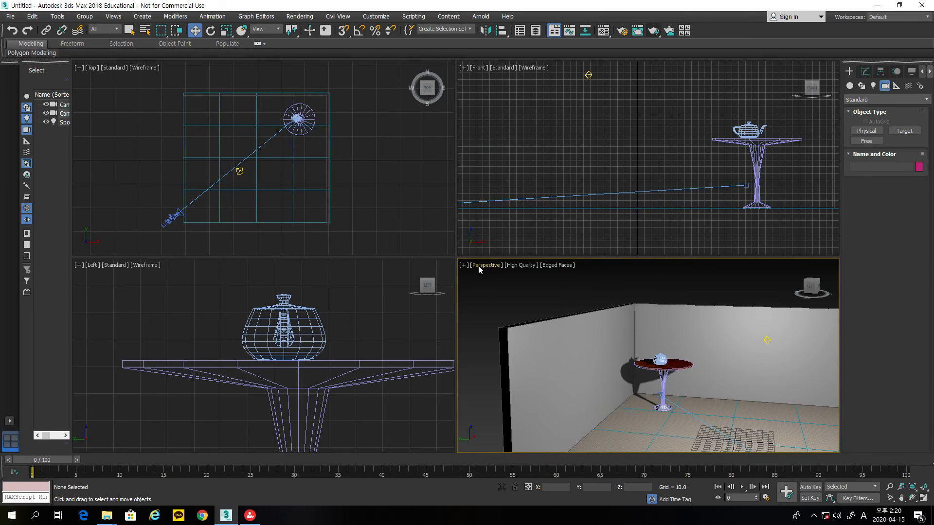
pyautogui.click(478, 267)
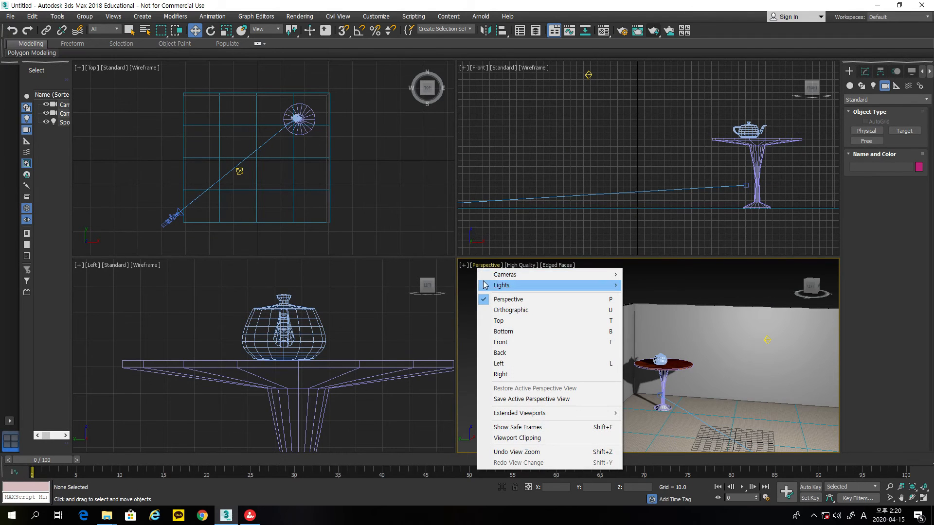
pyautogui.moveTo(497, 277)
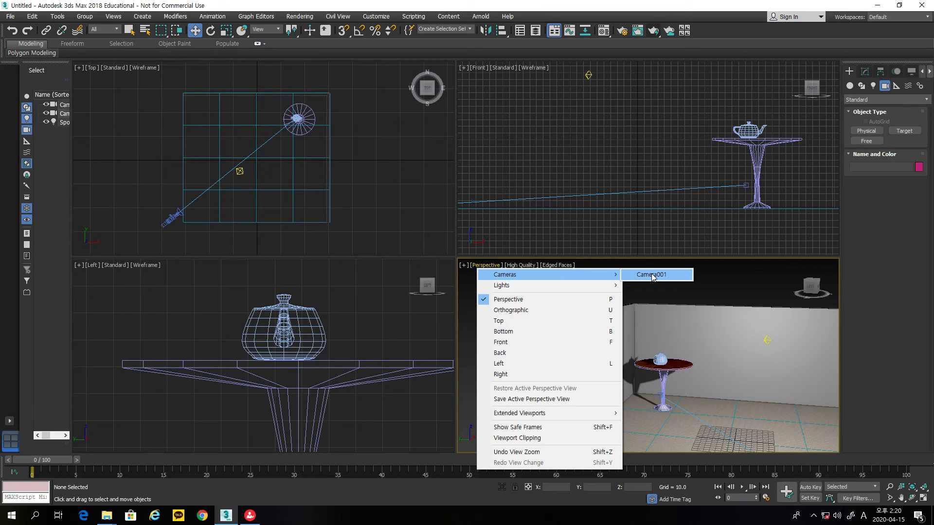
pyautogui.click(651, 275)
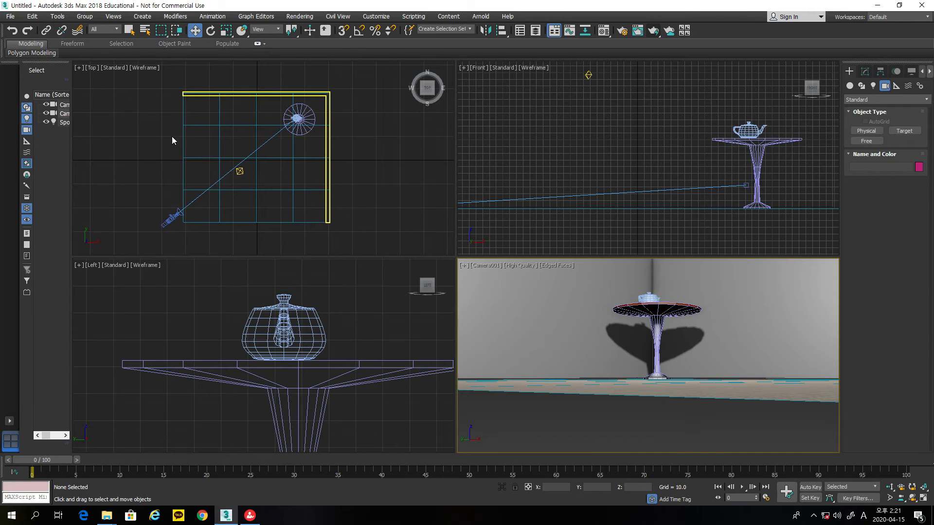
# Raise the camera to about Z 165 and its target to the teapot's height, about Z 115, in the Front view
pyautogui.click(174, 220)
pyautogui.scroll(-5, 568, 197)
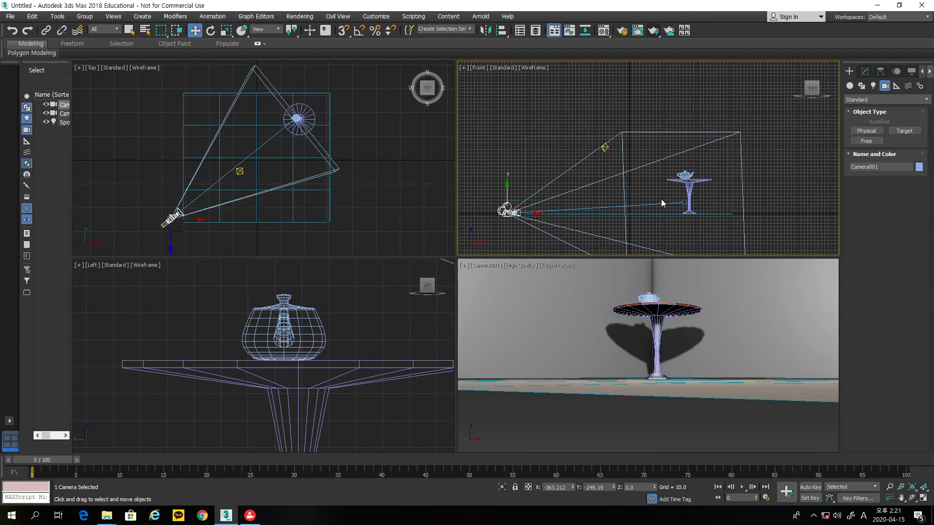
pyautogui.moveTo(503, 194); pyautogui.dragTo(507, 134)
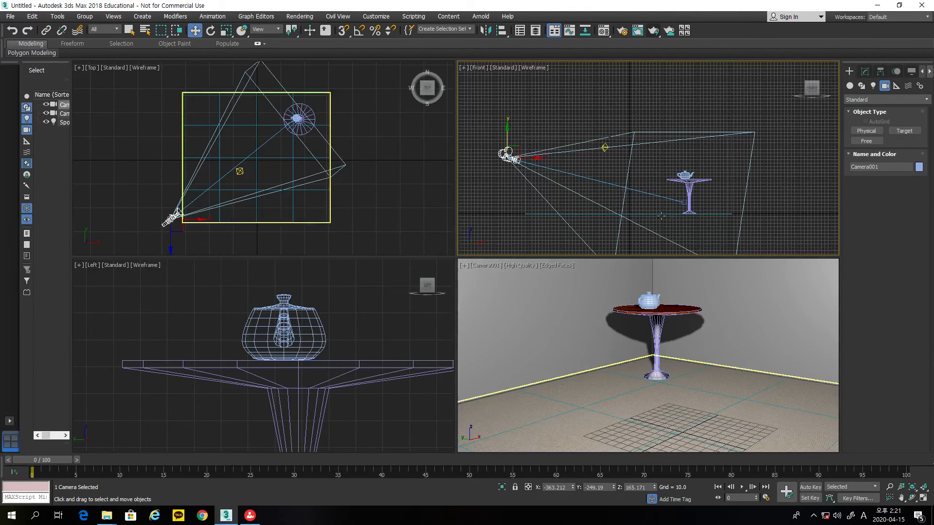
pyautogui.click(683, 202)
pyautogui.moveTo(695, 193); pyautogui.dragTo(693, 166)
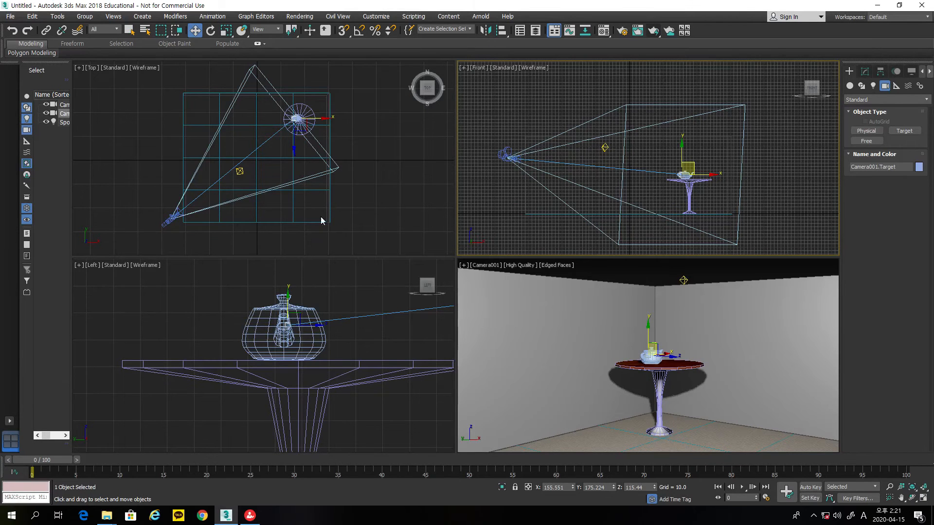
# Place the camera at about X -477, Y 38 and auto-key it to X -41, Y 17 at frame 50 and X 55, Y -490 at frame 100
pyautogui.moveTo(165, 224); pyautogui.dragTo(156, 147)
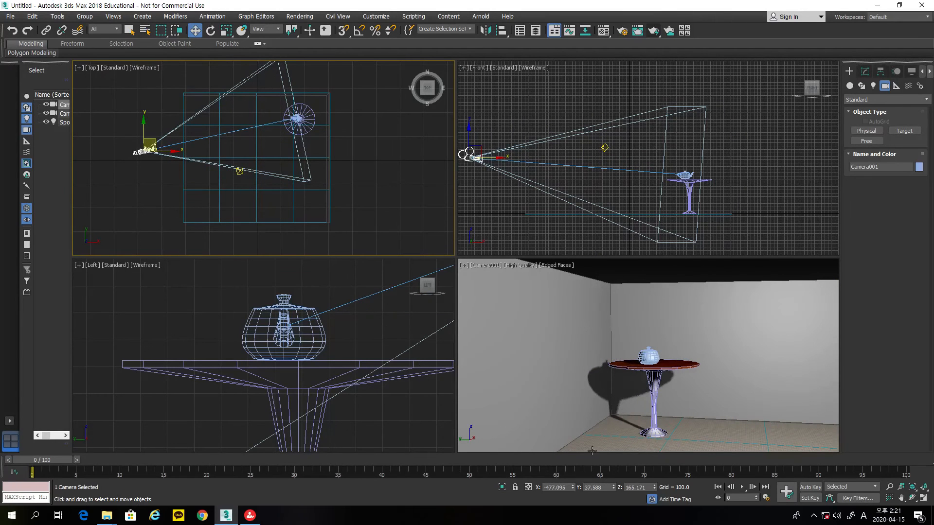
pyautogui.click(809, 487)
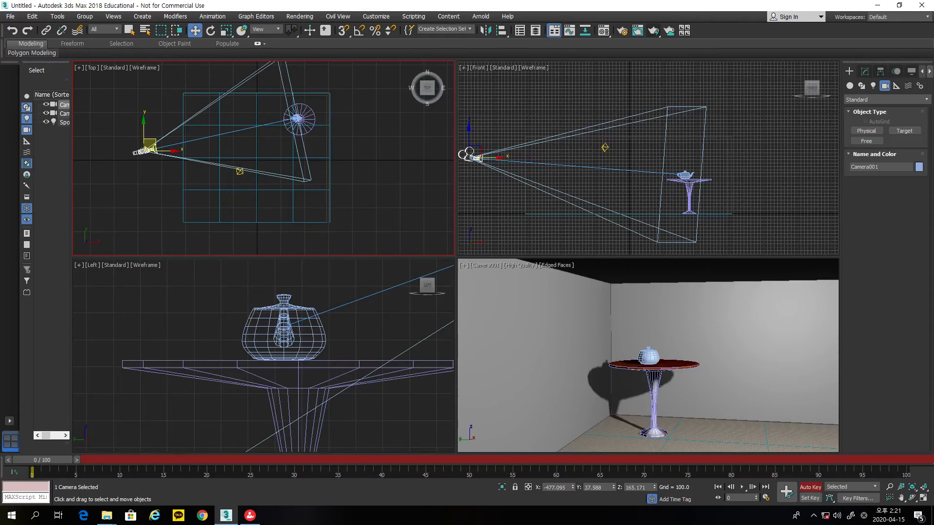
pyautogui.moveTo(45, 461); pyautogui.dragTo(469, 466)
pyautogui.press('w')
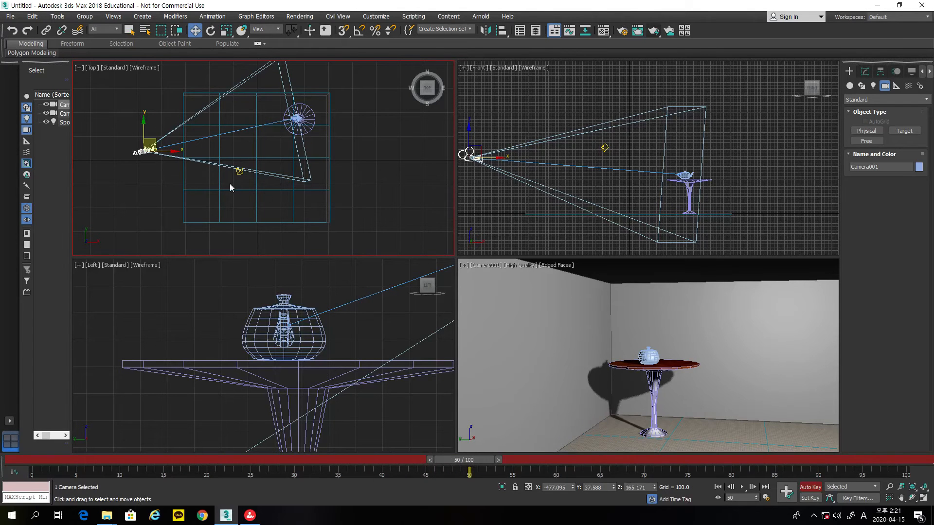
pyautogui.moveTo(153, 143); pyautogui.dragTo(256, 148)
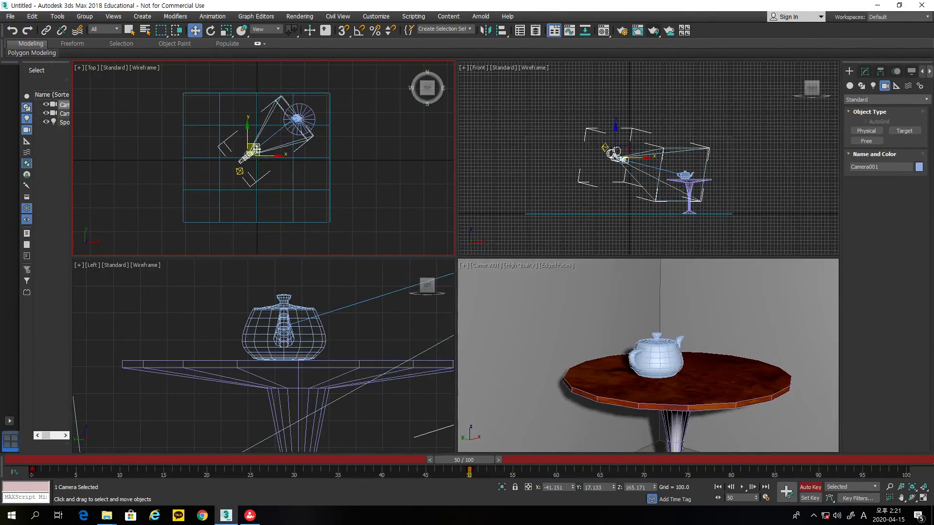
pyautogui.moveTo(476, 460); pyautogui.dragTo(923, 459)
pyautogui.moveTo(259, 142); pyautogui.dragTo(280, 266)
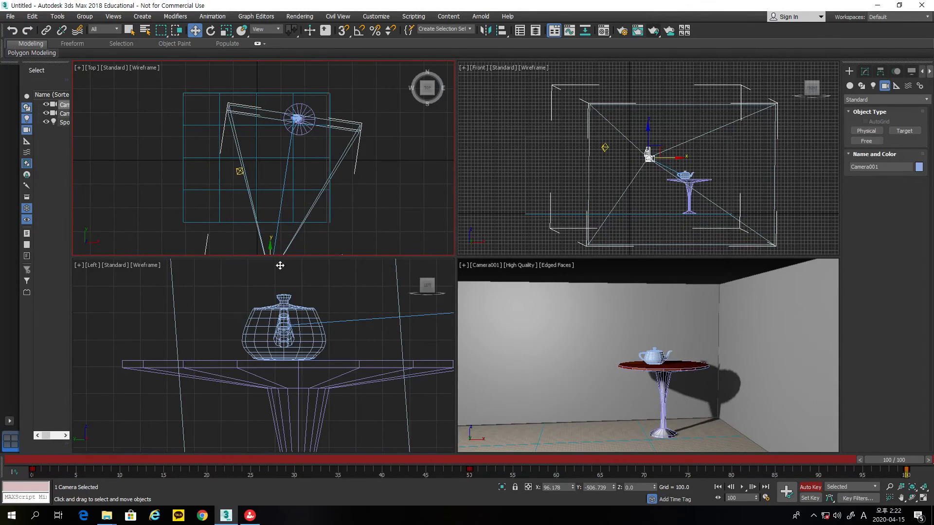
# Play the camera animation in the maximized Camera001 view, return to frame 0 and restore the four-viewport layout
pyautogui.middleClick(610, 409)
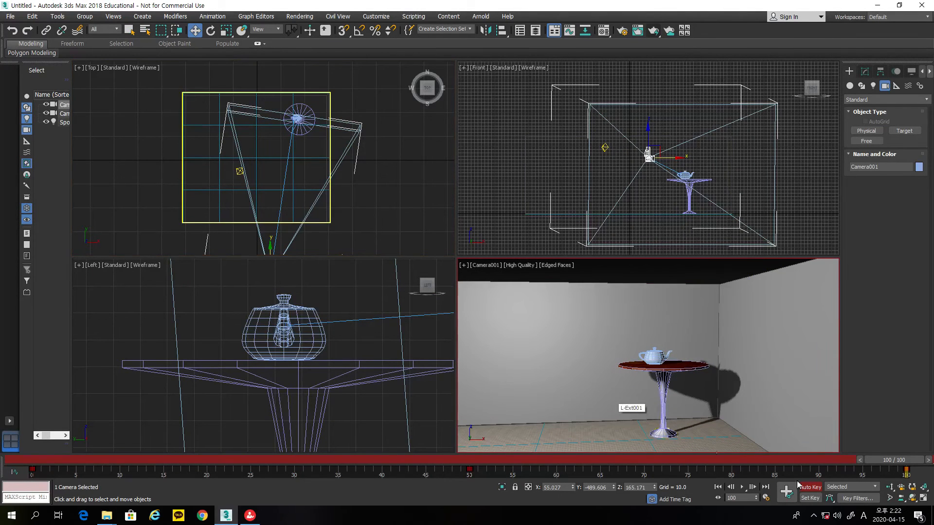
pyautogui.click(922, 497)
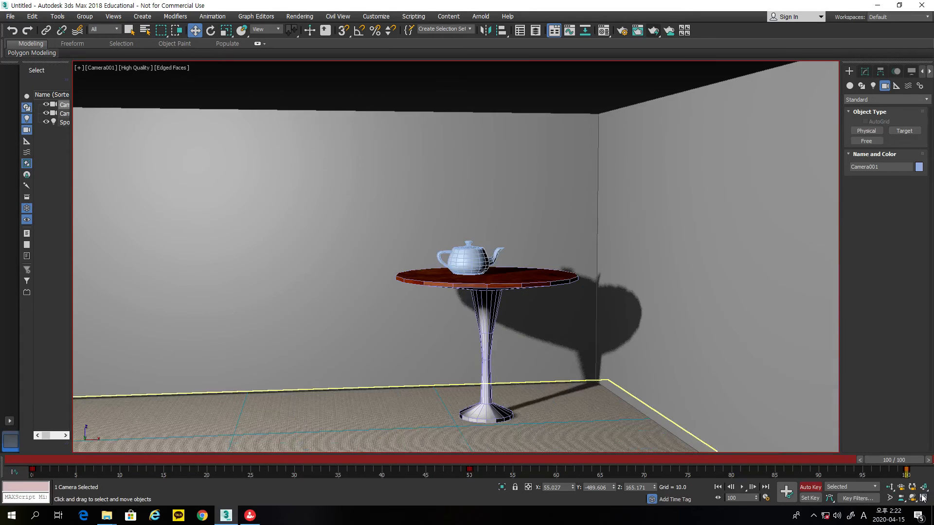
pyautogui.click(742, 487)
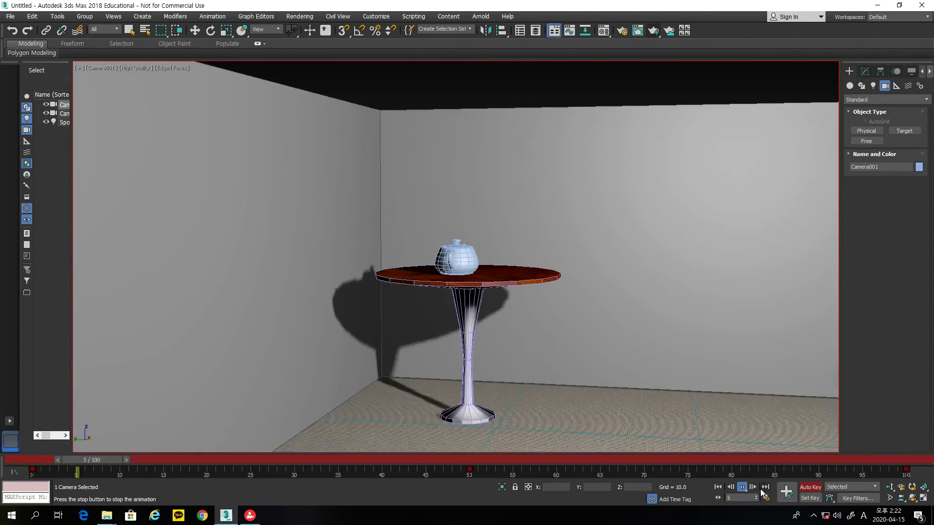
pyautogui.click(741, 487)
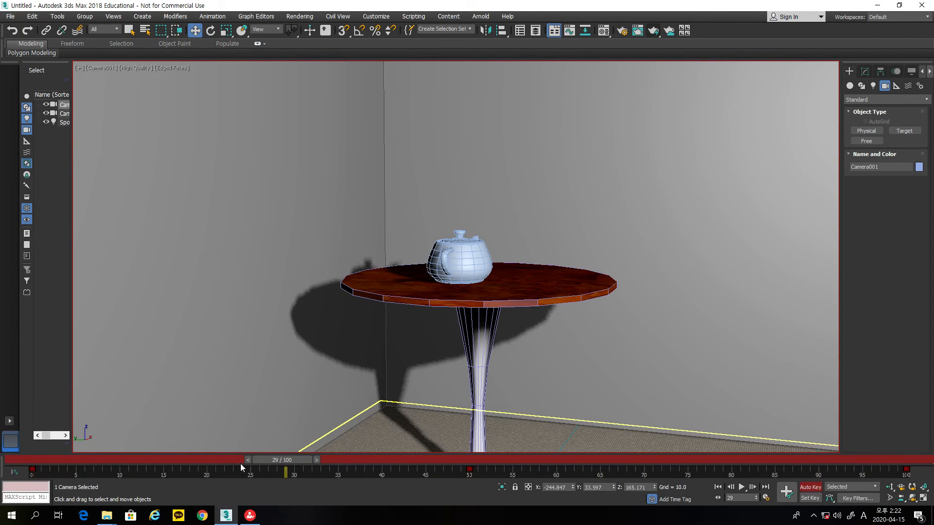
pyautogui.moveTo(287, 460); pyautogui.dragTo(5, 460)
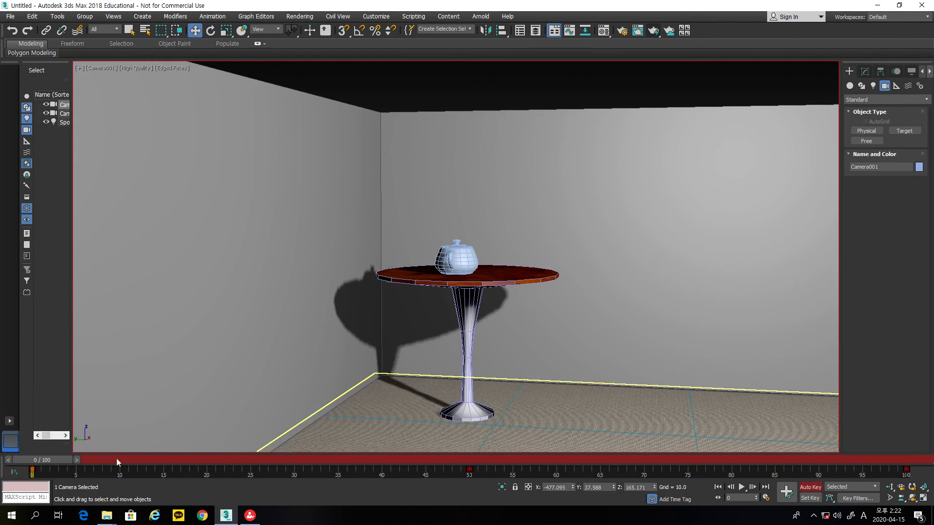
pyautogui.moveTo(504, 477); pyautogui.dragTo(2, 477)
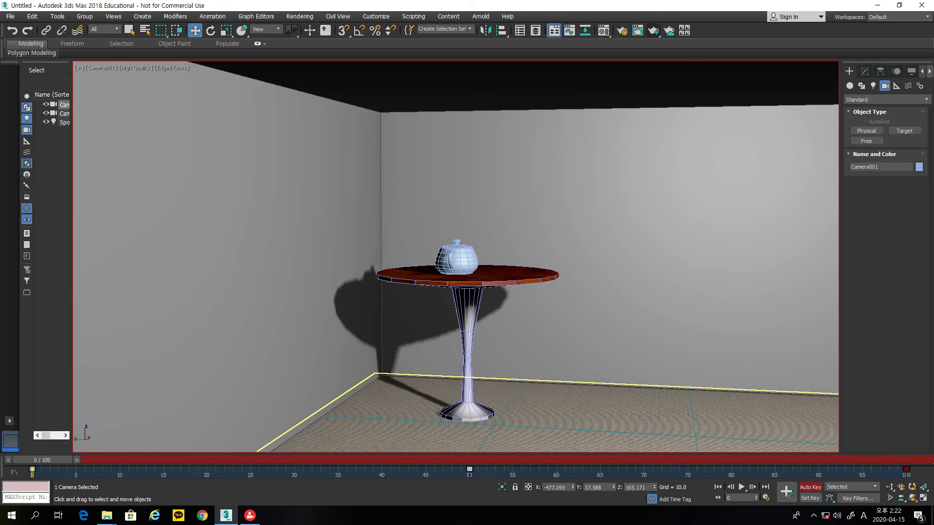
pyautogui.click(923, 497)
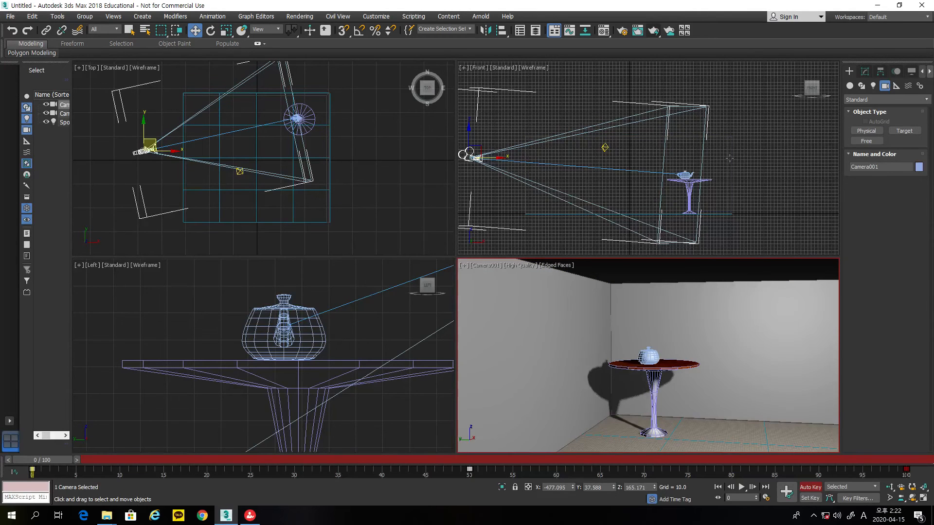
# Select the teapot in the Front view and auto-key a slight upward move to about Z 102.8 at frame 65
pyautogui.scroll(8, 678, 185)
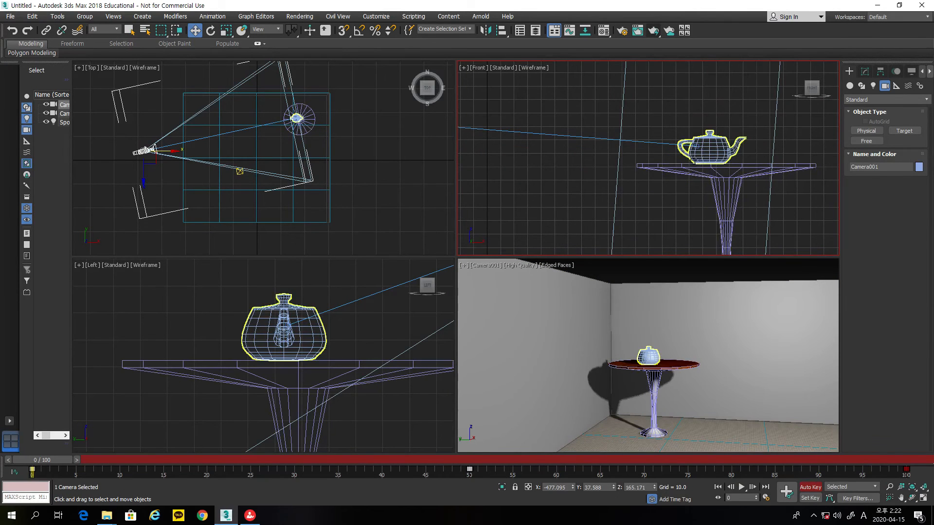
pyautogui.click(694, 144)
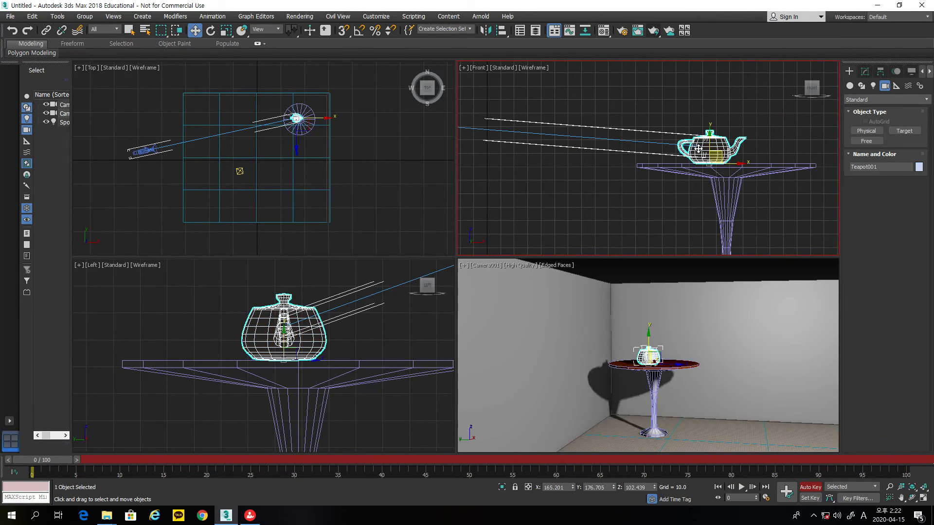
pyautogui.moveTo(60, 468); pyautogui.dragTo(611, 467)
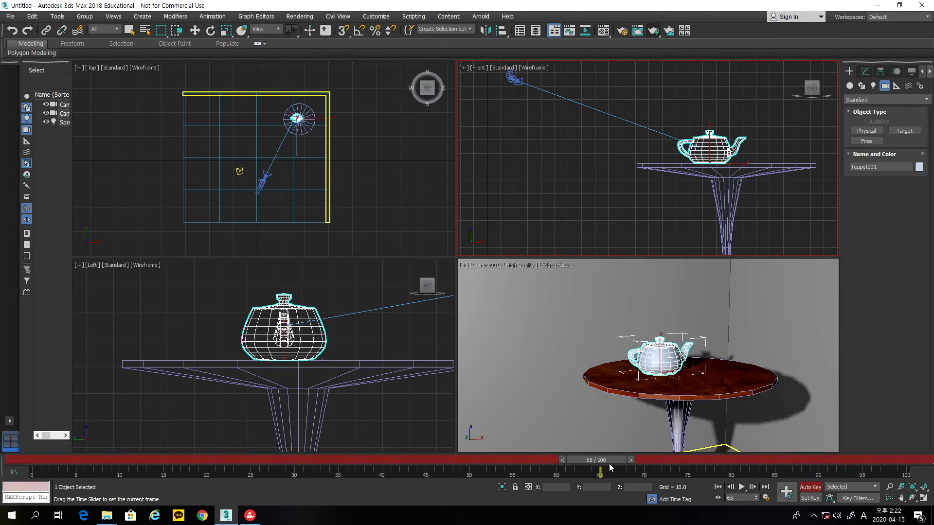
pyautogui.press('w')
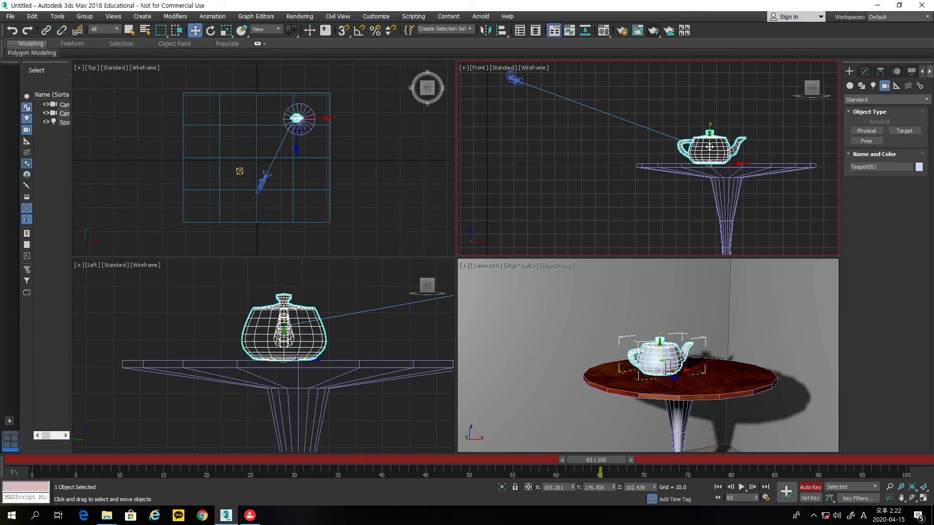
pyautogui.moveTo(710, 143); pyautogui.dragTo(705, 143)
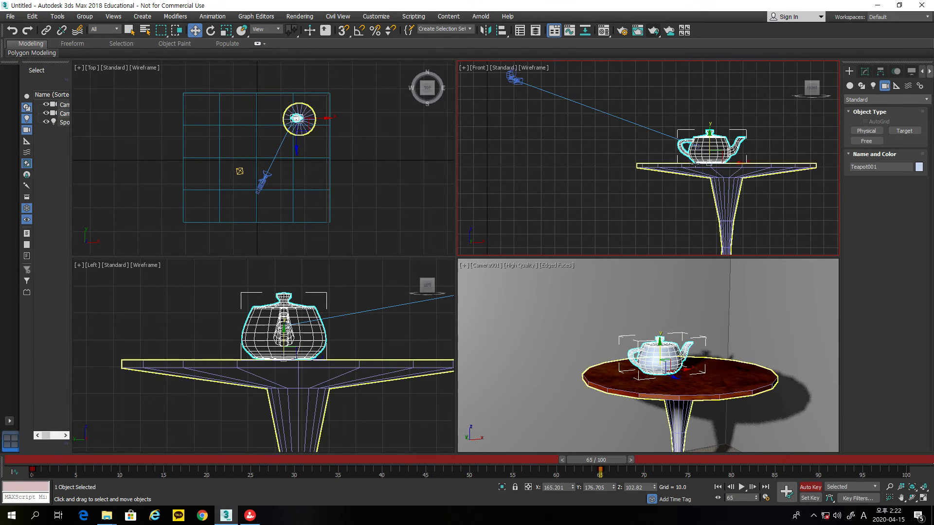
# Auto-key the camera's target down and away from the teapot at frame 65 in the Front view, and scrub the timeline to preview it
pyautogui.scroll(5, 706, 144)
pyautogui.click(698, 118)
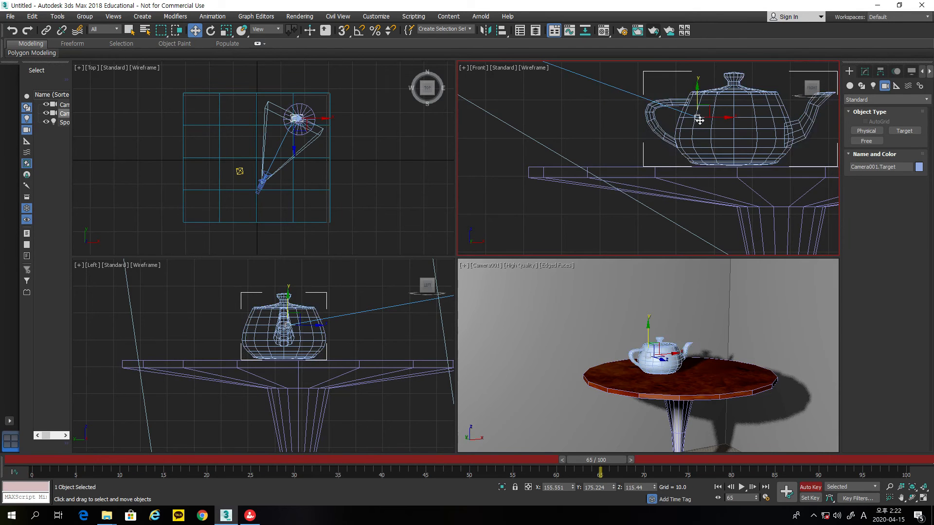
pyautogui.moveTo(710, 115); pyautogui.dragTo(455, 389)
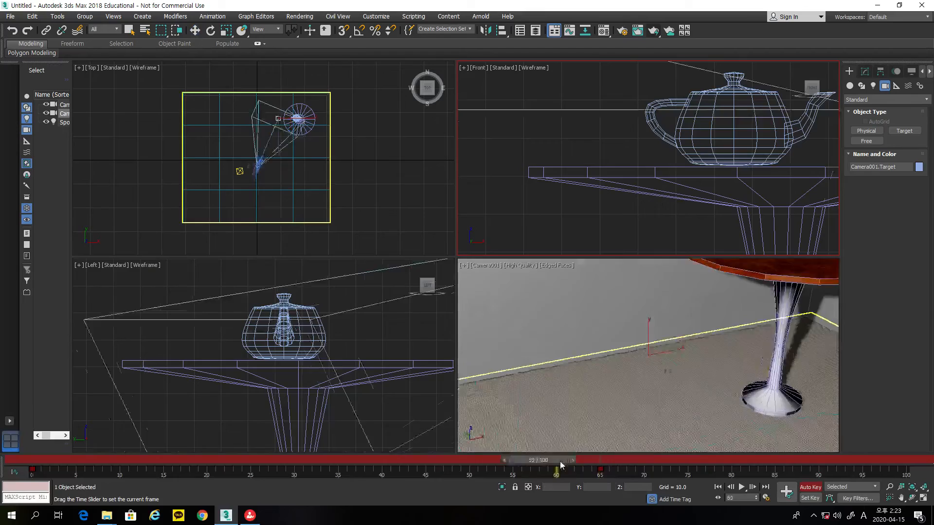
pyautogui.moveTo(561, 464); pyautogui.dragTo(810, 471)
pyautogui.moveTo(704, 470); pyautogui.dragTo(1, 389)
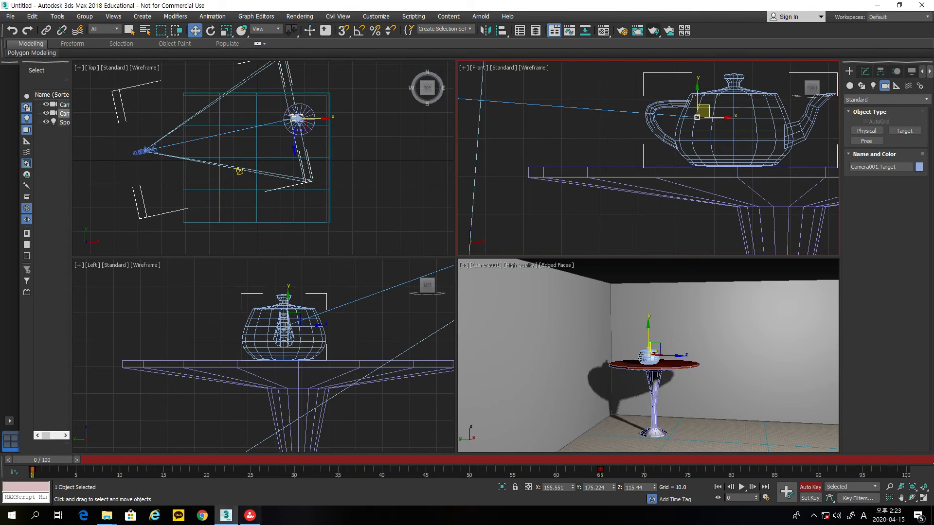
# Delete all animation keys of the camera's target and of the camera, and turn off Auto Key
pyautogui.moveTo(618, 473); pyautogui.dragTo(10, 465)
pyautogui.press('Delete')
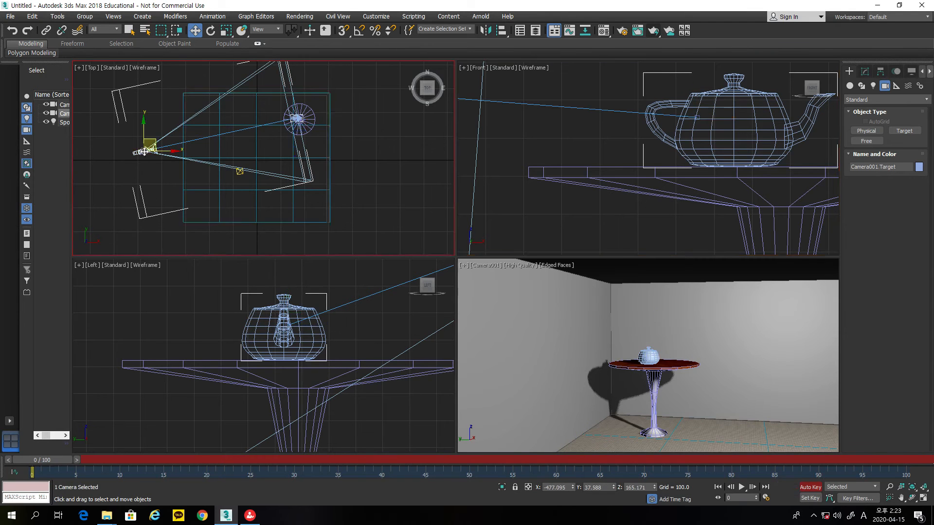
pyautogui.click(146, 151)
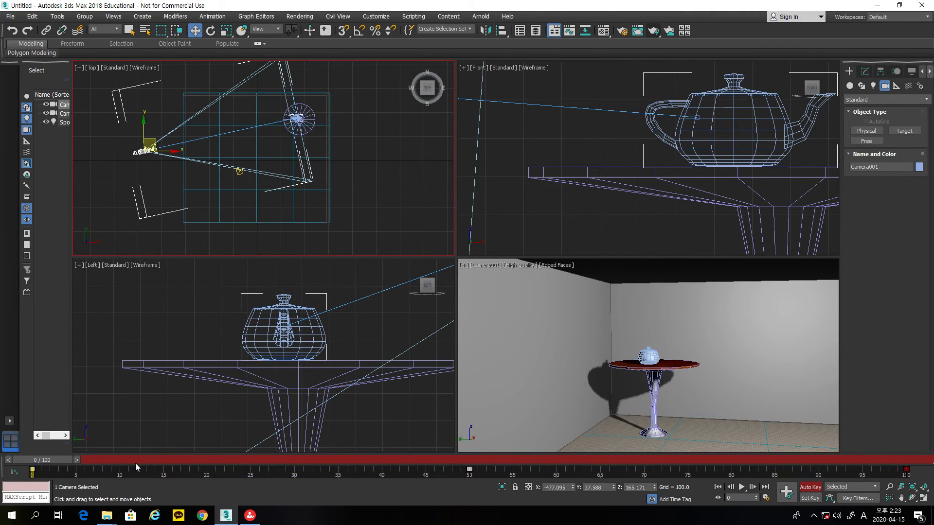
pyautogui.click(905, 469)
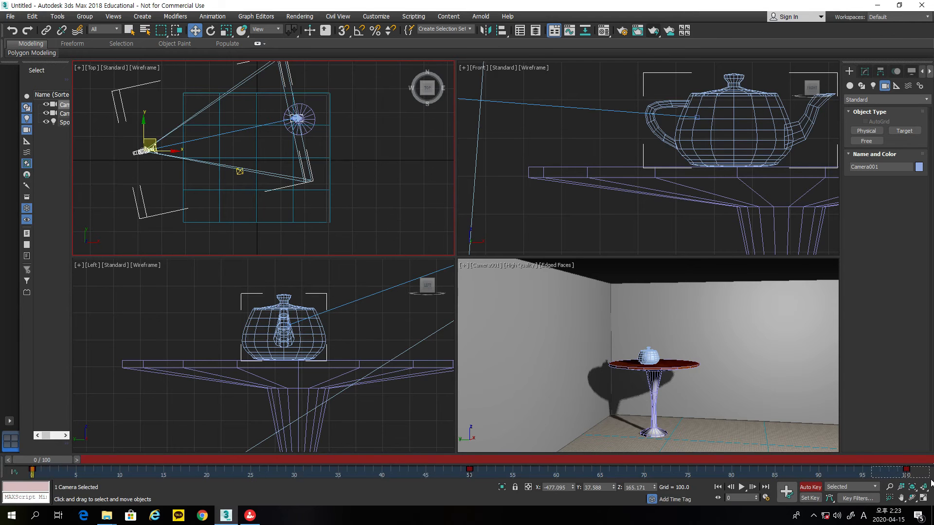
pyautogui.press('Delete')
pyautogui.moveTo(486, 471); pyautogui.dragTo(3, 447)
pyautogui.press('Delete')
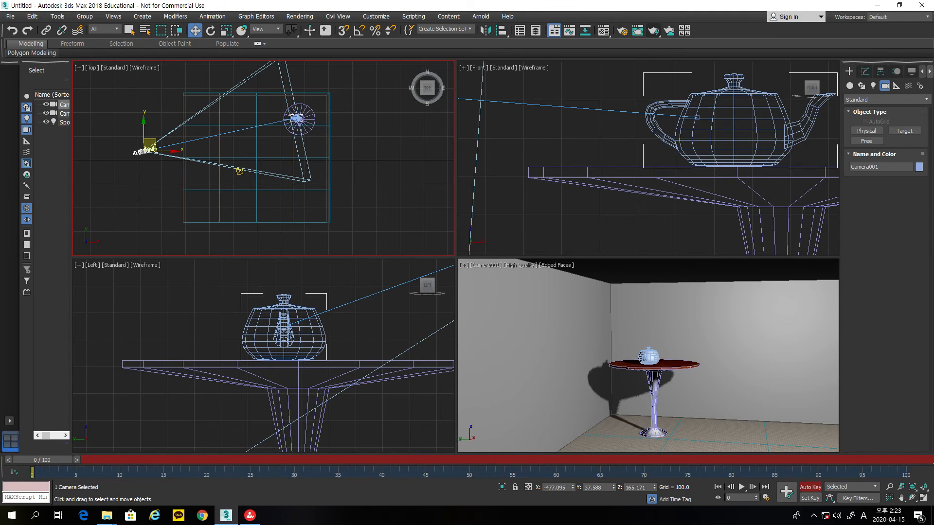
pyautogui.click(810, 487)
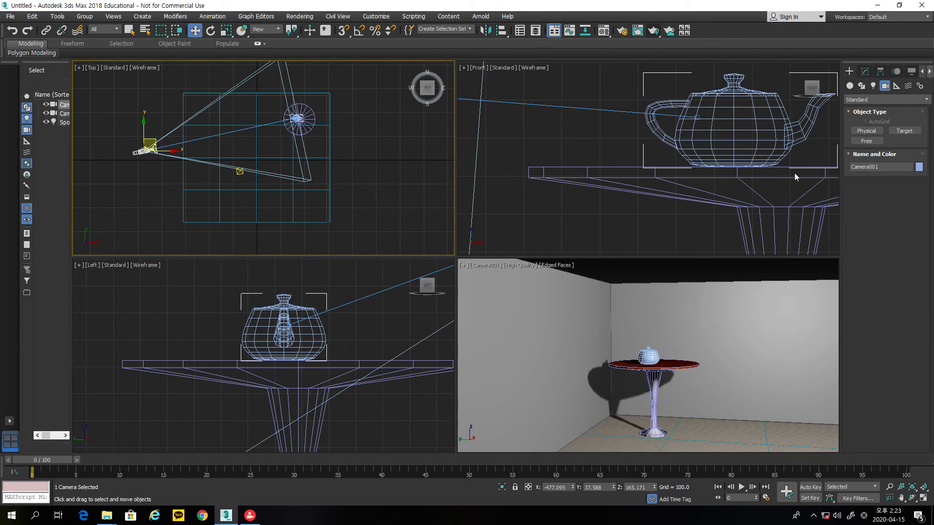
# Pan the Camera001 view and move the camera together with its target in the Top view, putting the camera at about X -470, Y 31
pyautogui.moveTo(668, 331); pyautogui.dragTo(627, 326, button='middle')
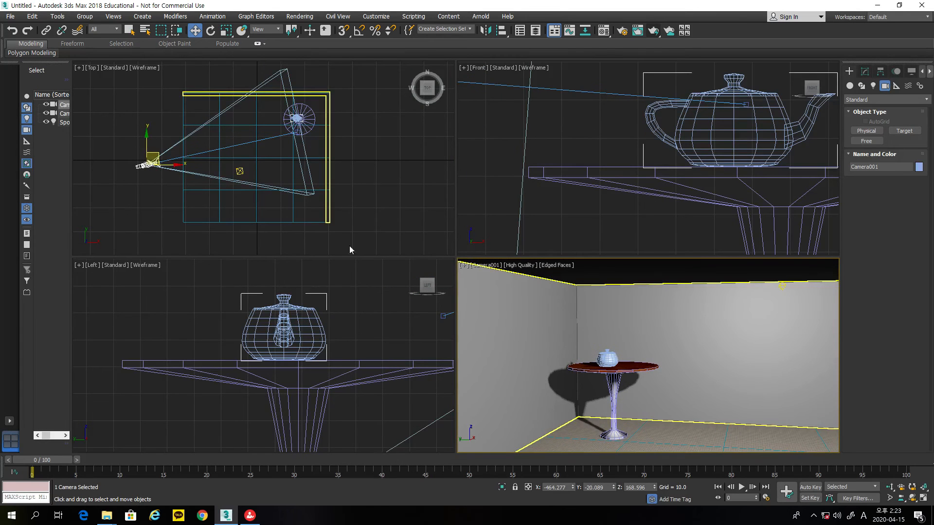
pyautogui.click(209, 150)
pyautogui.moveTo(224, 141)
pyautogui.mouseDown()
pyautogui.moveTo(211, 123)
pyautogui.moveTo(224, 127)
pyautogui.mouseUp()
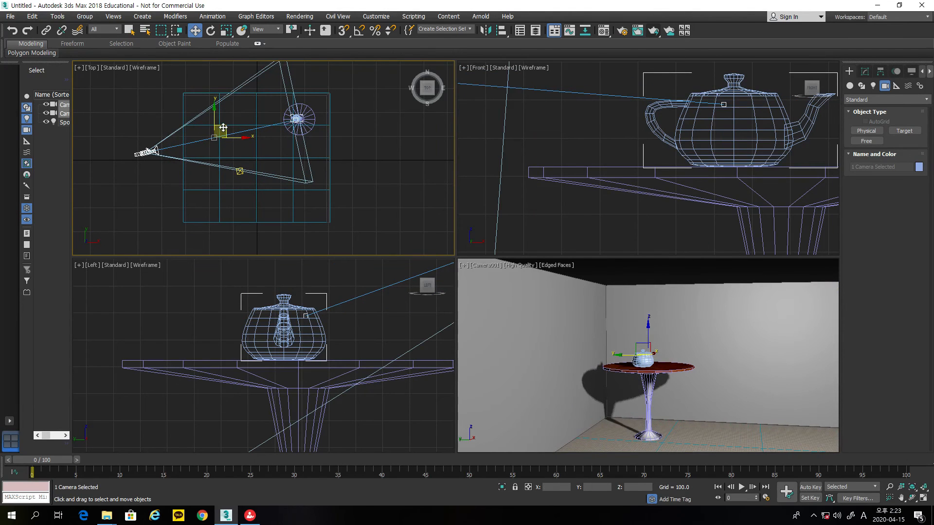
# Compare the 35, 50, 85, 135 and 200 mm stock lenses on Camera001 and set it to 135 mm
pyautogui.click(864, 72)
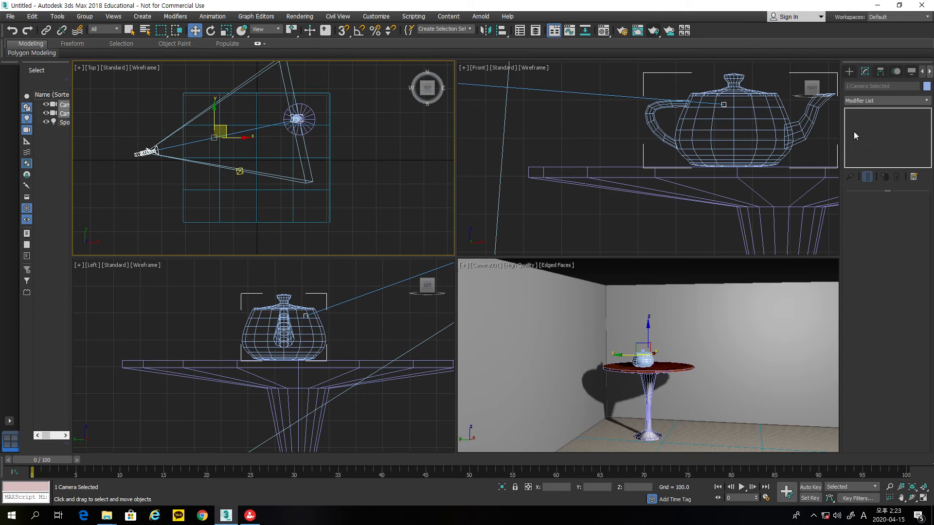
pyautogui.click(148, 153)
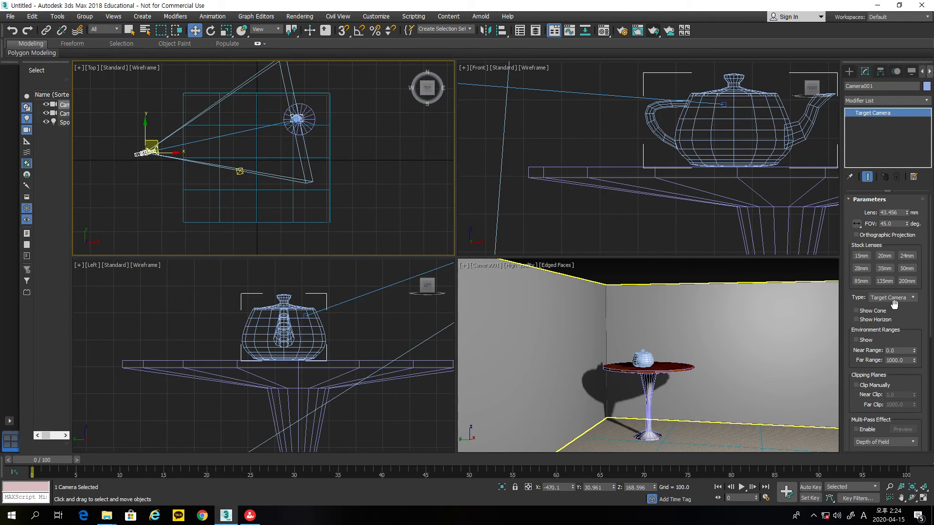
pyautogui.click(887, 268)
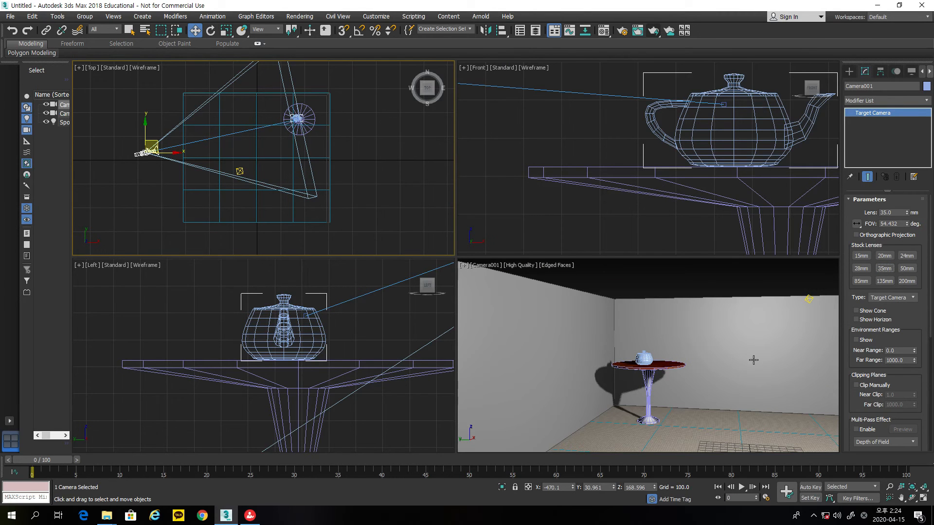
pyautogui.click(907, 269)
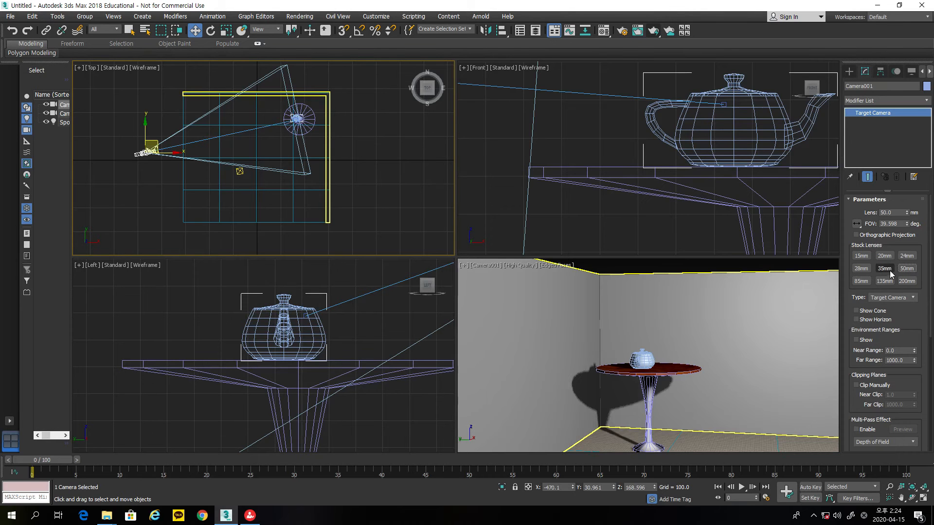
pyautogui.click(858, 282)
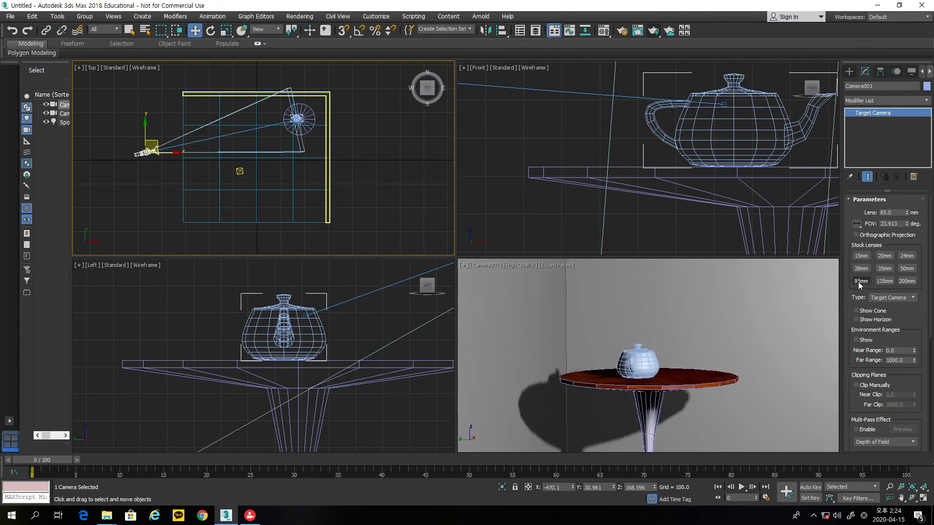
pyautogui.click(883, 282)
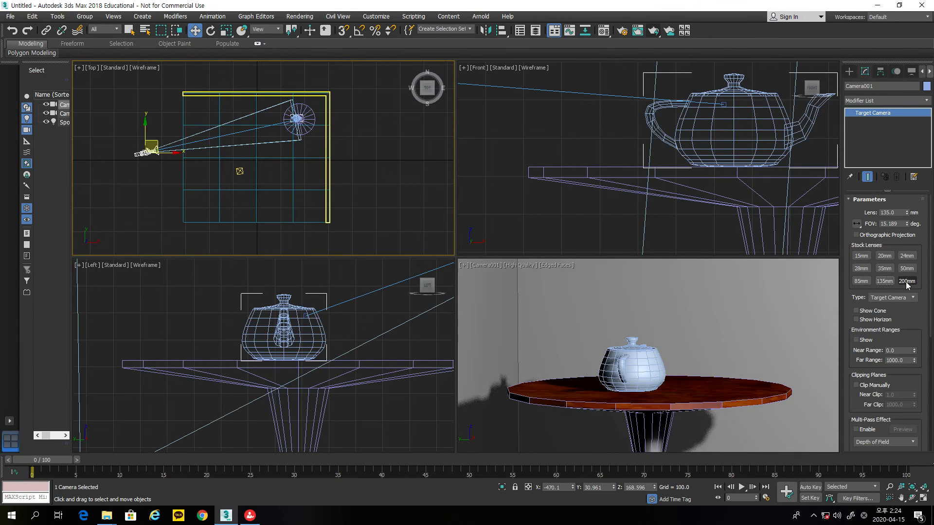
pyautogui.click(907, 282)
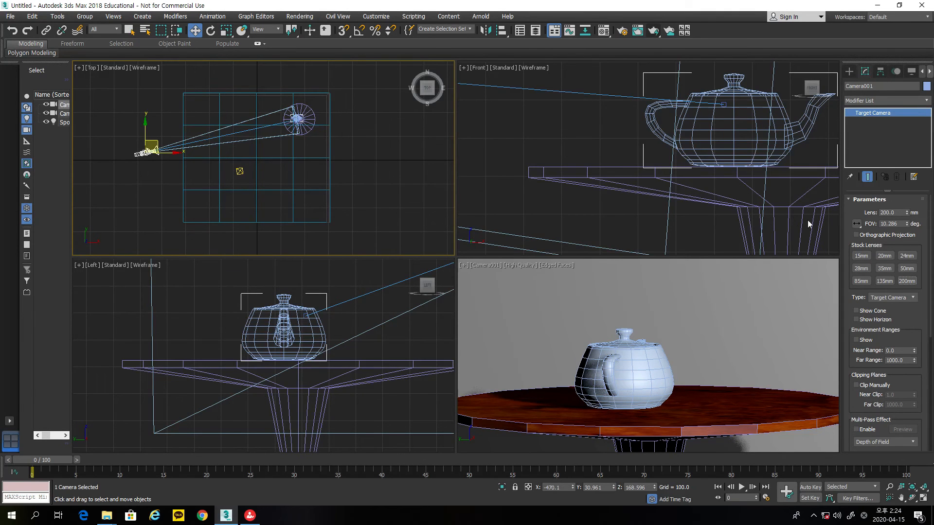
pyautogui.click(882, 281)
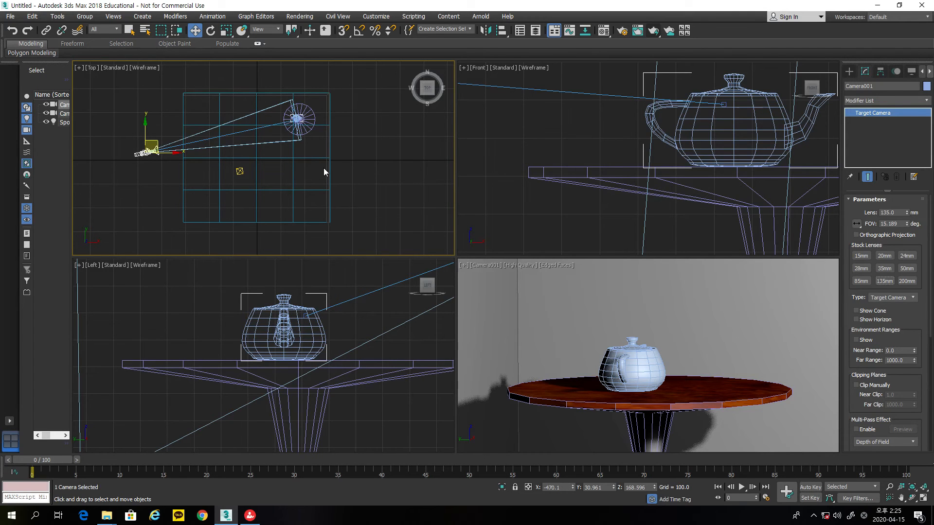
# Compare the 85, 50, 35, 24, 20 and 15 mm stock lenses on Camera001 and set it to 50 mm
pyautogui.click(861, 281)
pyautogui.click(906, 269)
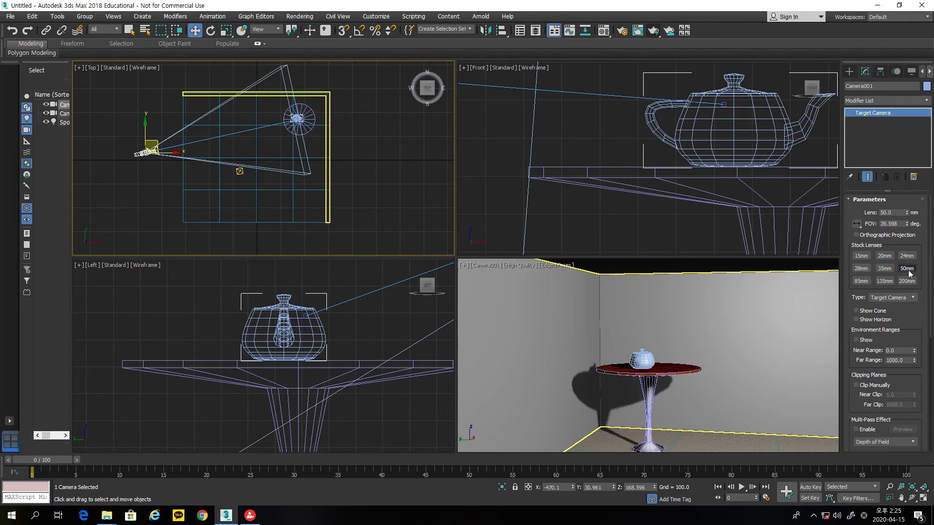
pyautogui.click(885, 269)
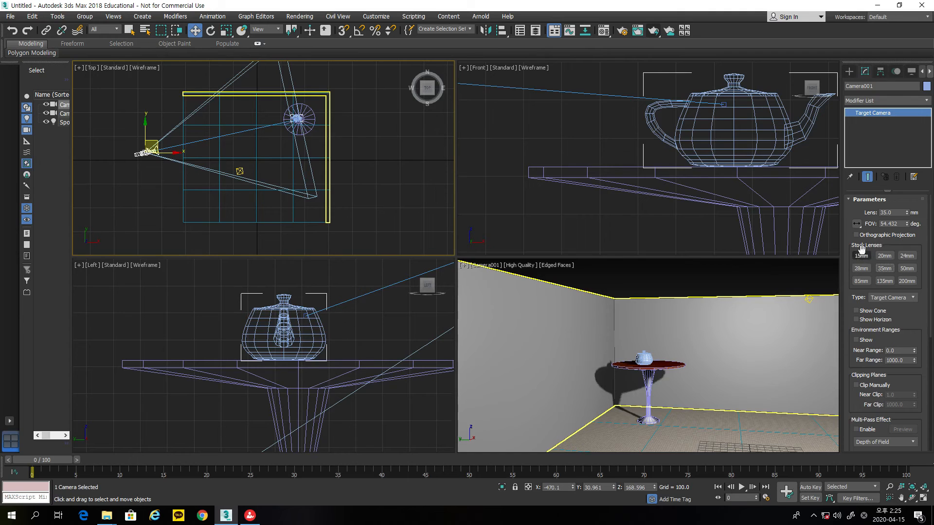
pyautogui.click(907, 257)
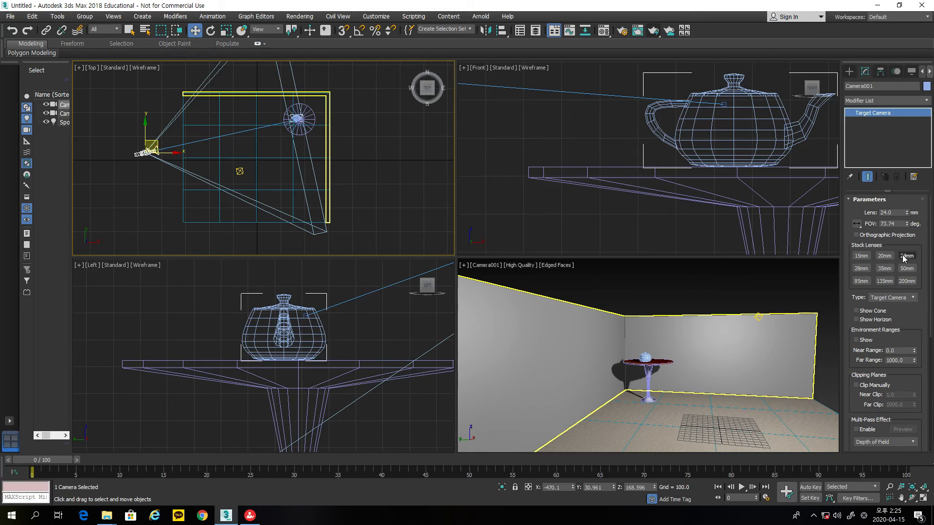
pyautogui.click(884, 256)
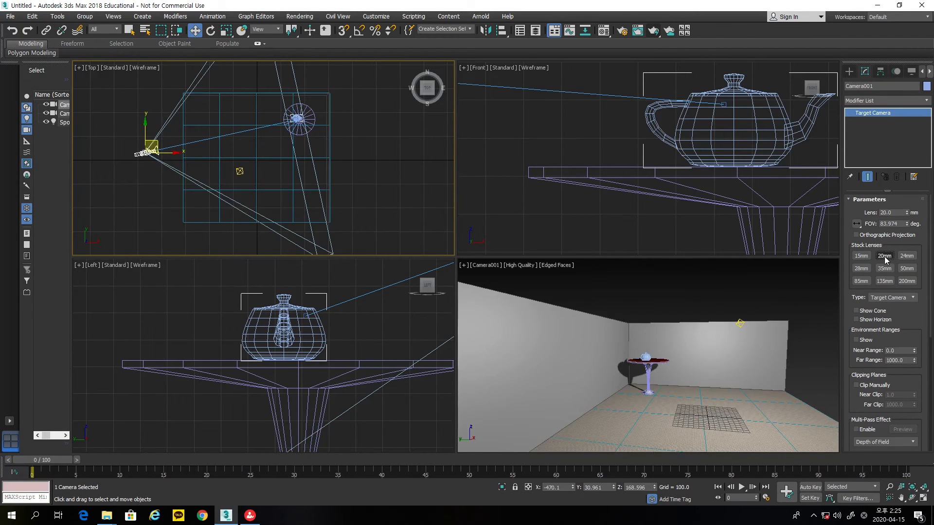
pyautogui.click(861, 257)
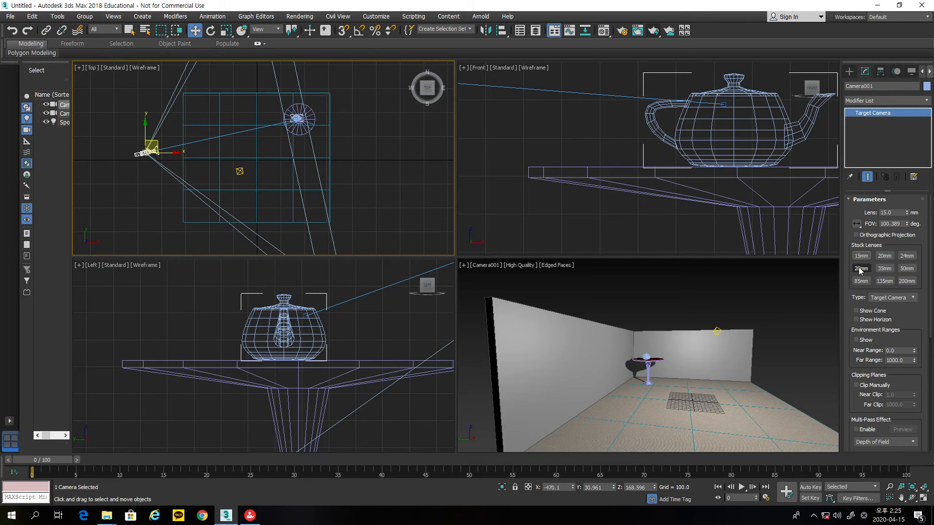
pyautogui.click(888, 270)
pyautogui.click(905, 270)
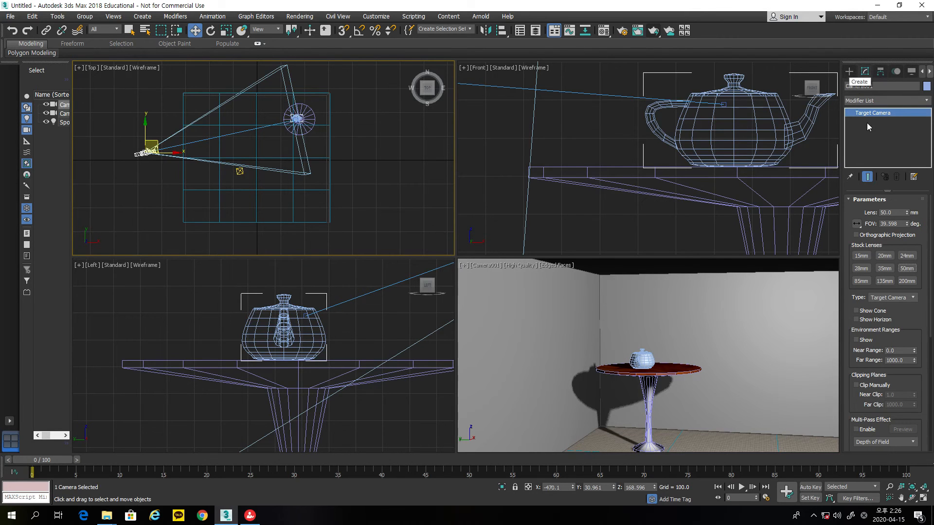
# Create a standard Free camera in the Top view and move it to about X -74, Y -149
pyautogui.click(849, 71)
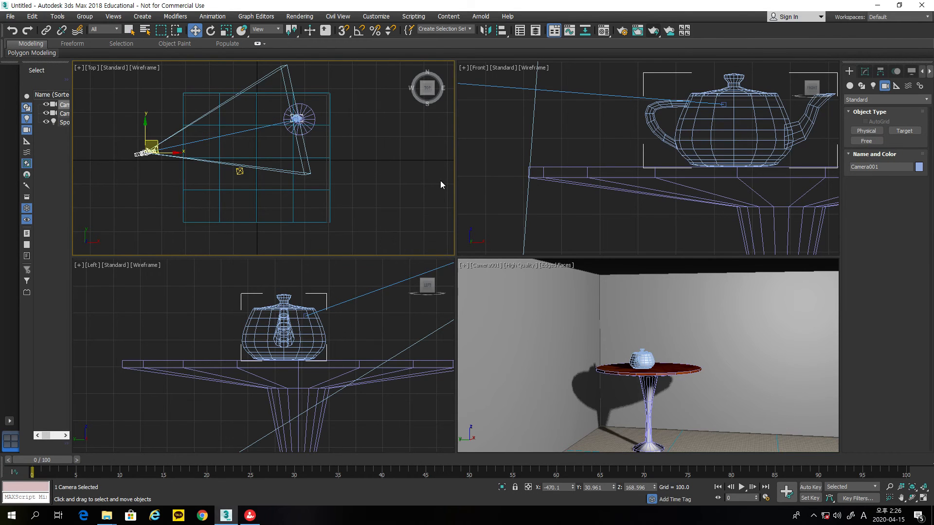
pyautogui.moveTo(413, 186); pyautogui.dragTo(360, 187, button='middle')
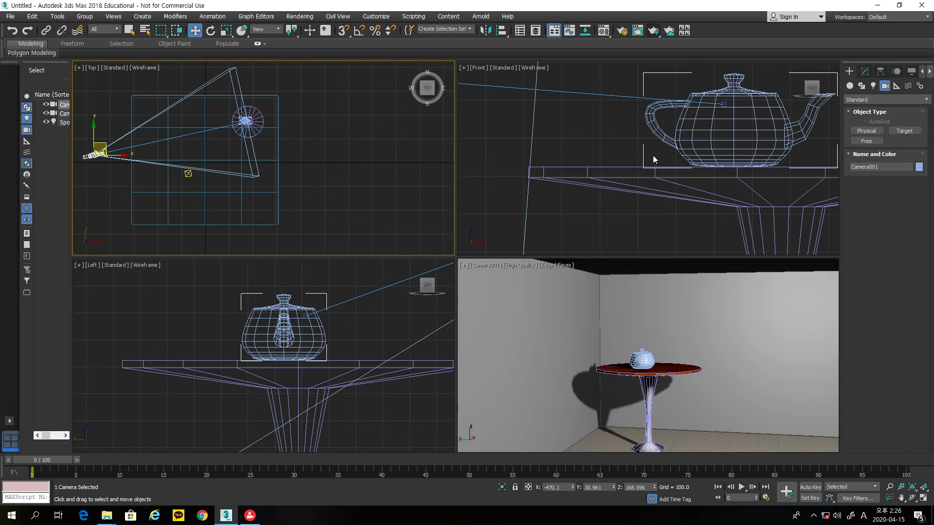
pyautogui.click(866, 140)
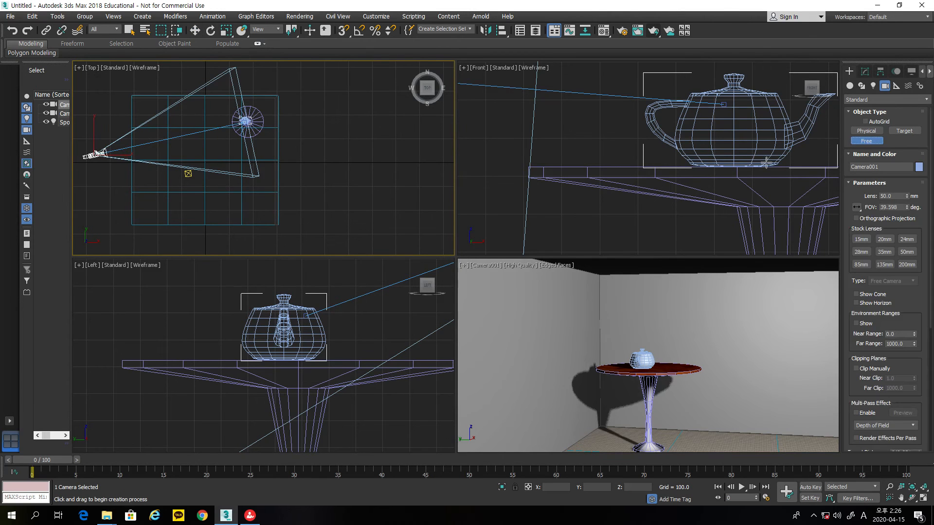
pyautogui.click(295, 200)
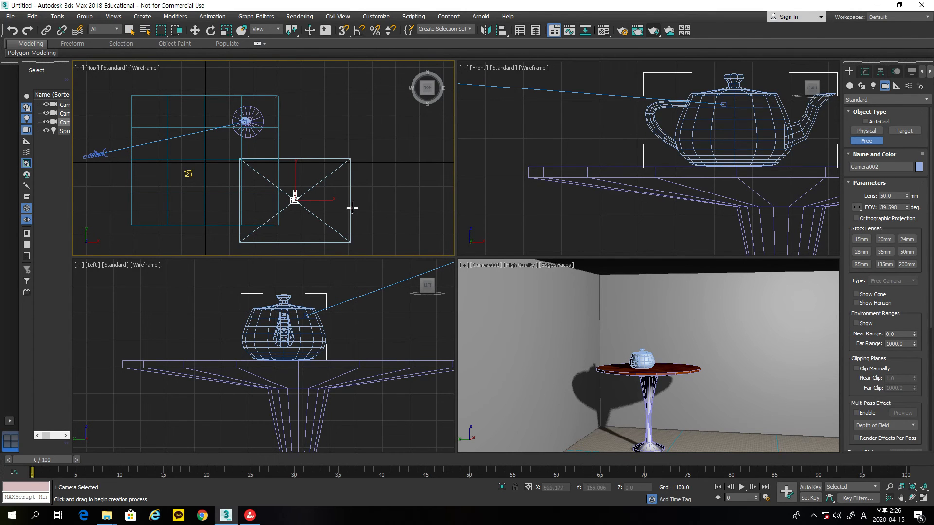
pyautogui.click(196, 31)
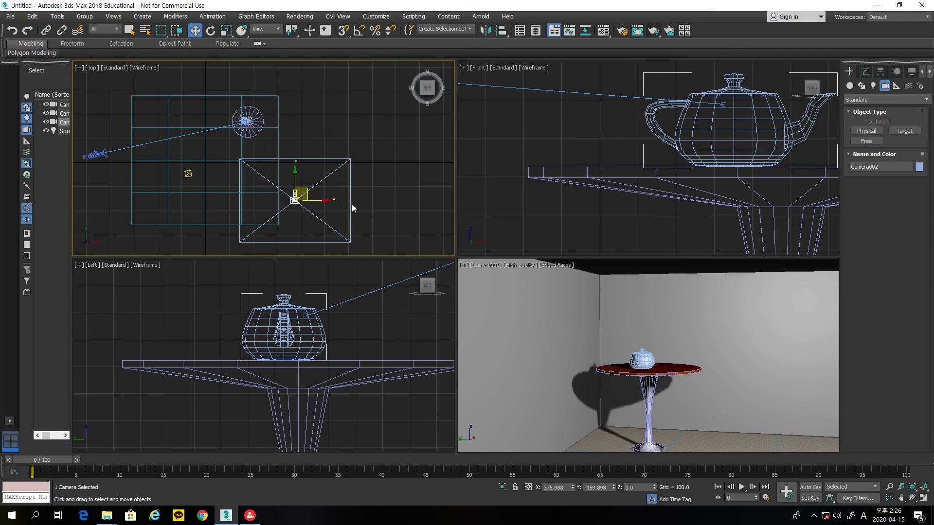
pyautogui.moveTo(306, 189); pyautogui.dragTo(199, 187)
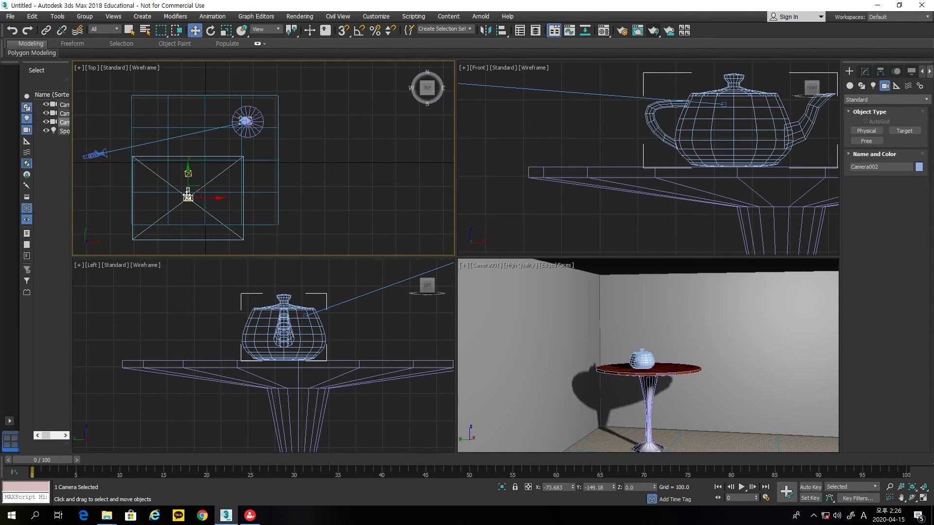
# Switch the Camera001 viewport to the view of Camera002
pyautogui.click(488, 268)
pyautogui.click(488, 267)
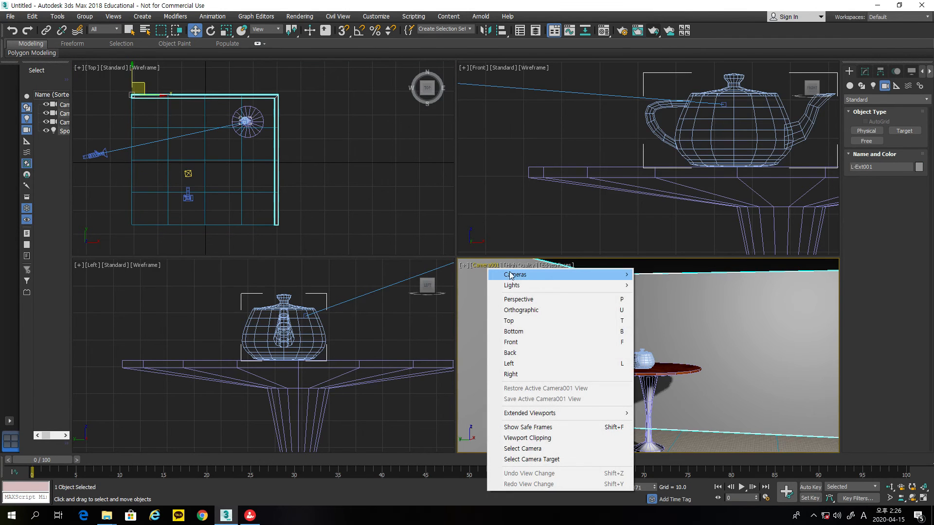
pyautogui.moveTo(513, 277)
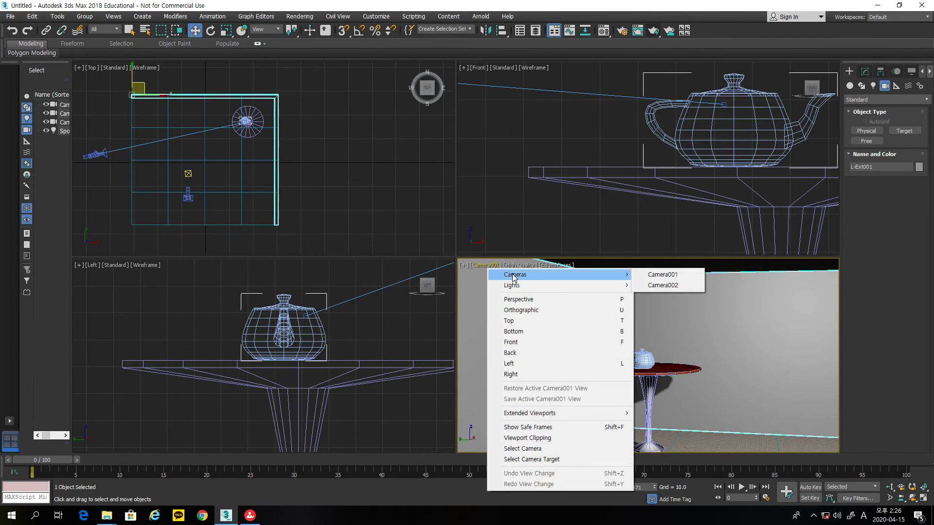
pyautogui.click(671, 285)
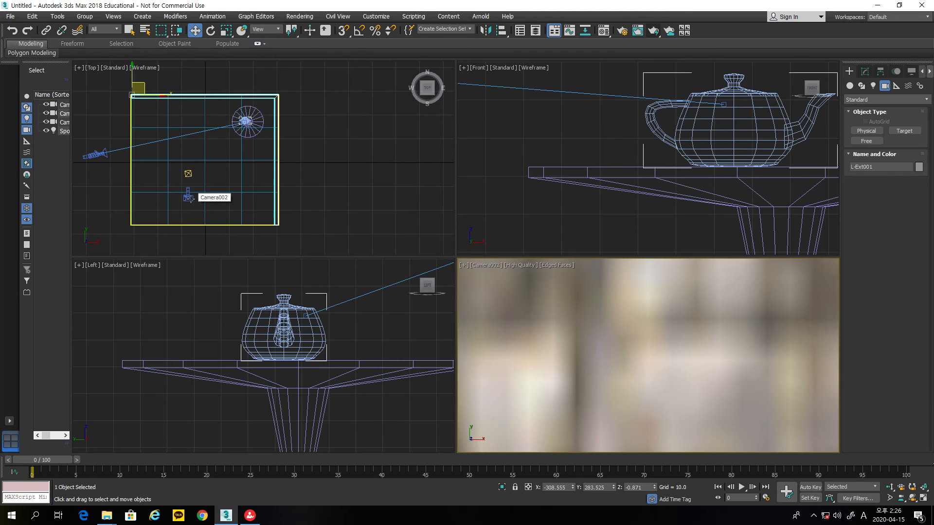
# Raise the free camera above the floor and move it towards the table in the Left view, to about Y -4, Z 137
pyautogui.scroll(-5, 395, 325)
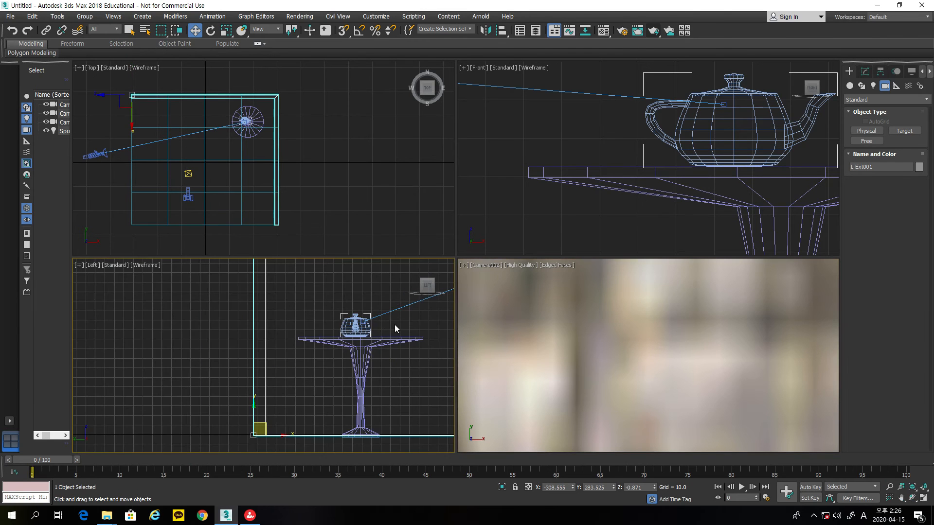
pyautogui.scroll(-2, 394, 325)
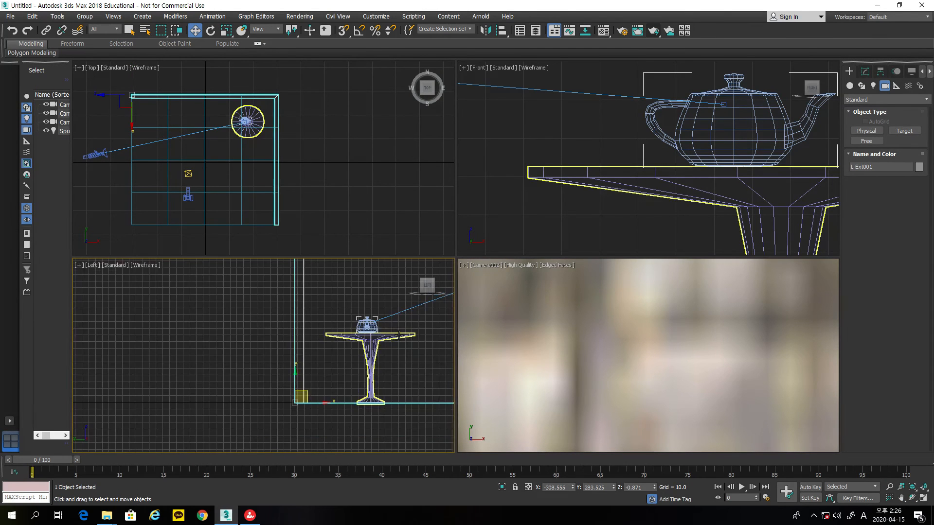
pyautogui.moveTo(394, 325); pyautogui.dragTo(295, 349, button='middle')
pyautogui.moveTo(323, 317); pyautogui.dragTo(323, 314, button='middle')
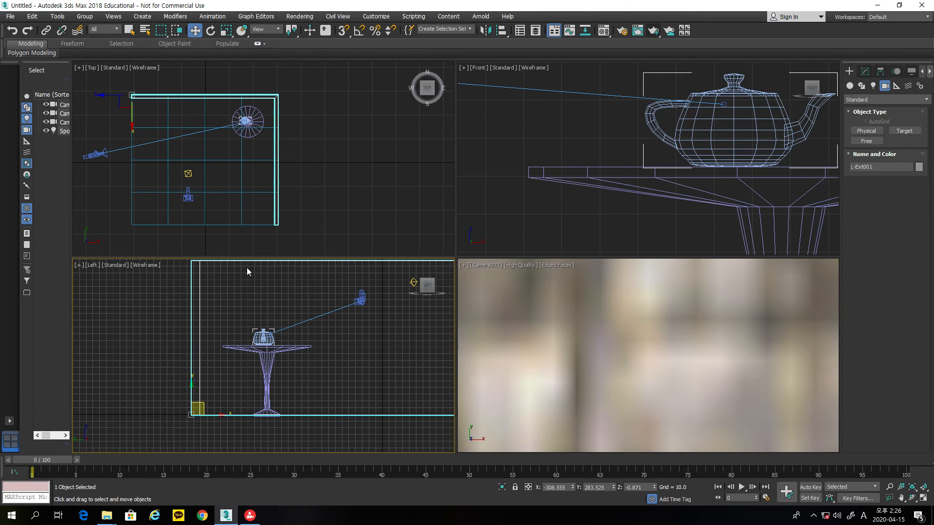
pyautogui.click(188, 196)
pyautogui.moveTo(409, 372); pyautogui.dragTo(321, 357, button='middle')
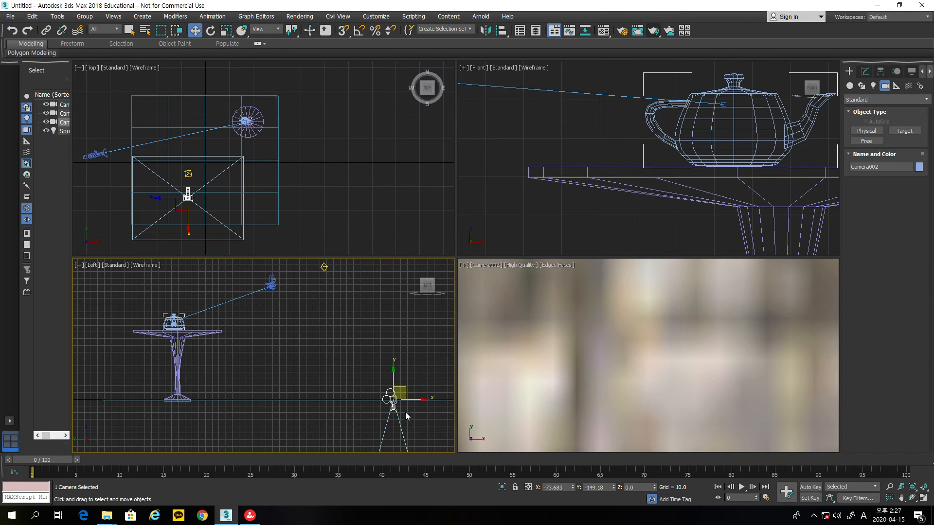
pyautogui.scroll(-1, 405, 416)
pyautogui.scroll(1, 406, 409)
pyautogui.moveTo(407, 394); pyautogui.dragTo(309, 304)
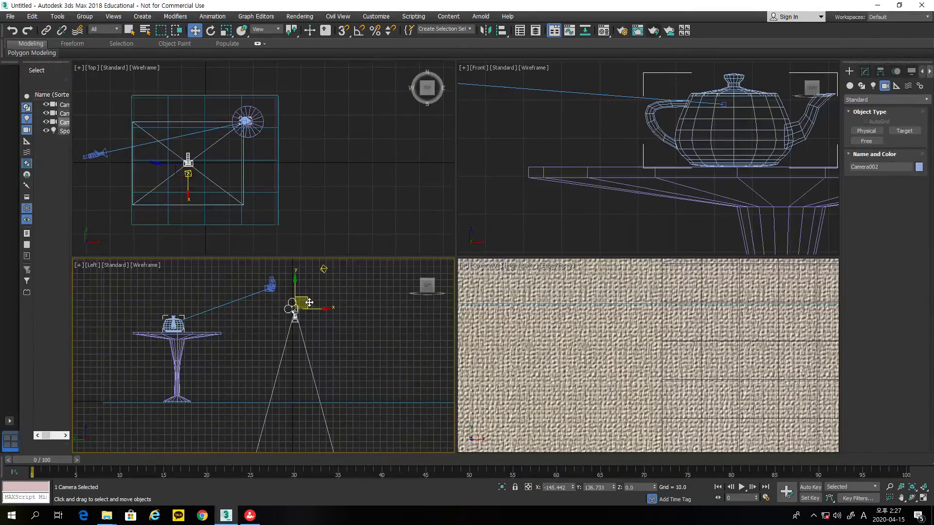
# Rotate the free camera about 86 degrees in the Left view so that it looks horizontally towards the table
pyautogui.moveTo(351, 334); pyautogui.dragTo(425, 339, button='middle')
pyautogui.scroll(-2, 392, 334)
pyautogui.scroll(4, 383, 329)
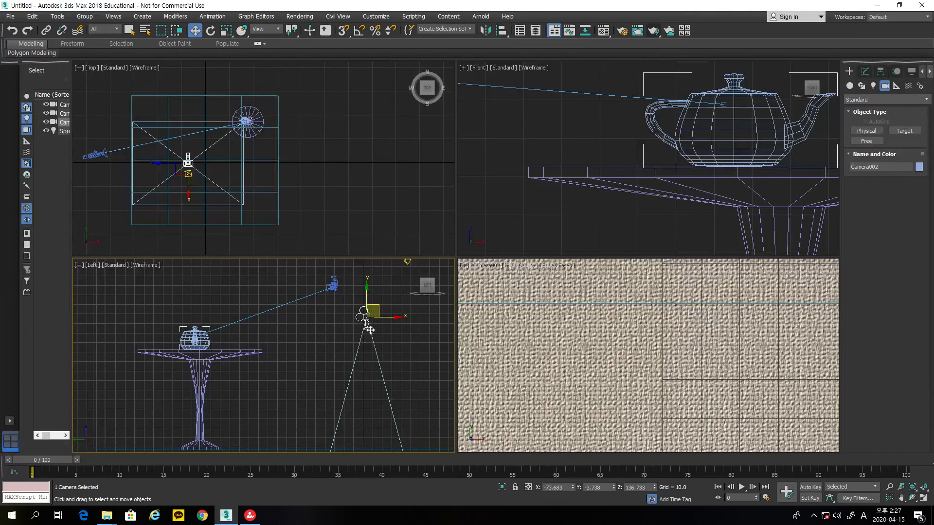
pyautogui.moveTo(390, 364); pyautogui.dragTo(398, 352, button='middle')
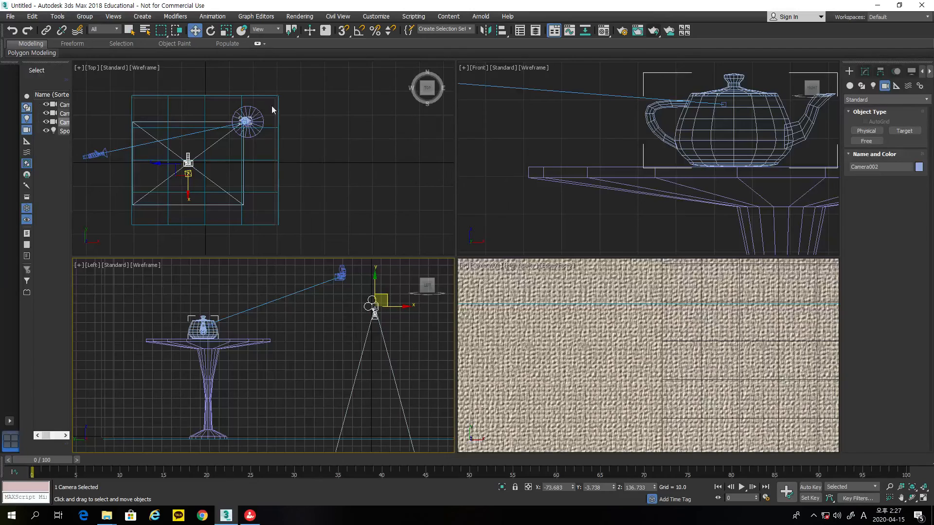
pyautogui.click(211, 31)
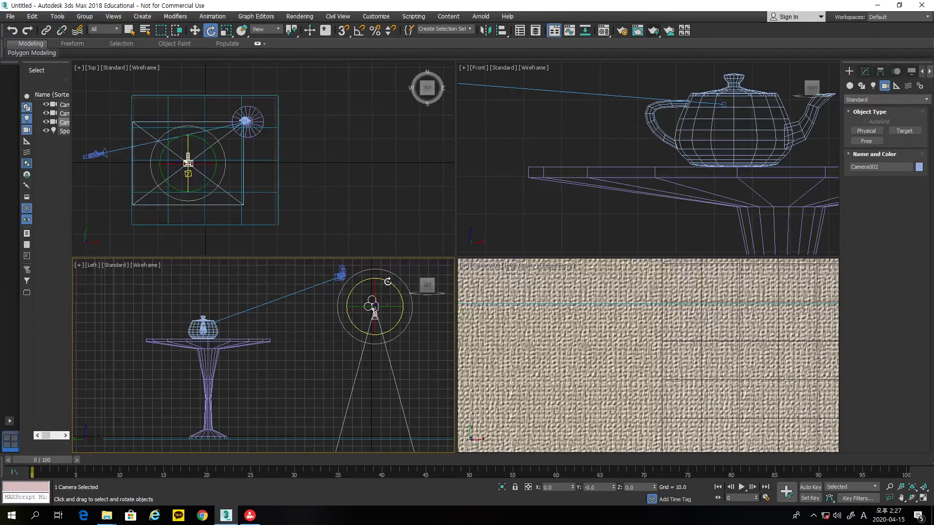
pyautogui.moveTo(389, 281); pyautogui.dragTo(376, 28)
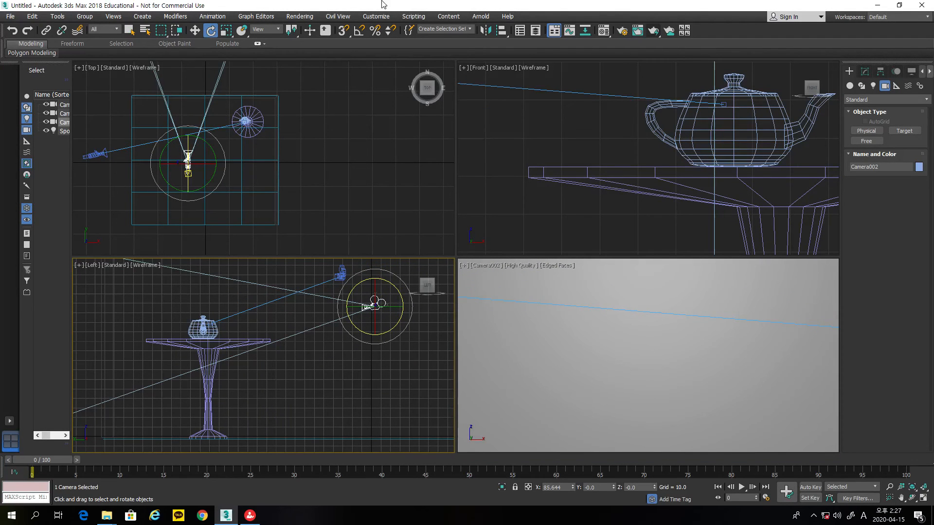
# Rotate the free camera towards the teapot in the Top view and move it to about X -374, Y -242
pyautogui.moveTo(349, 157); pyautogui.dragTo(367, 202, button='middle')
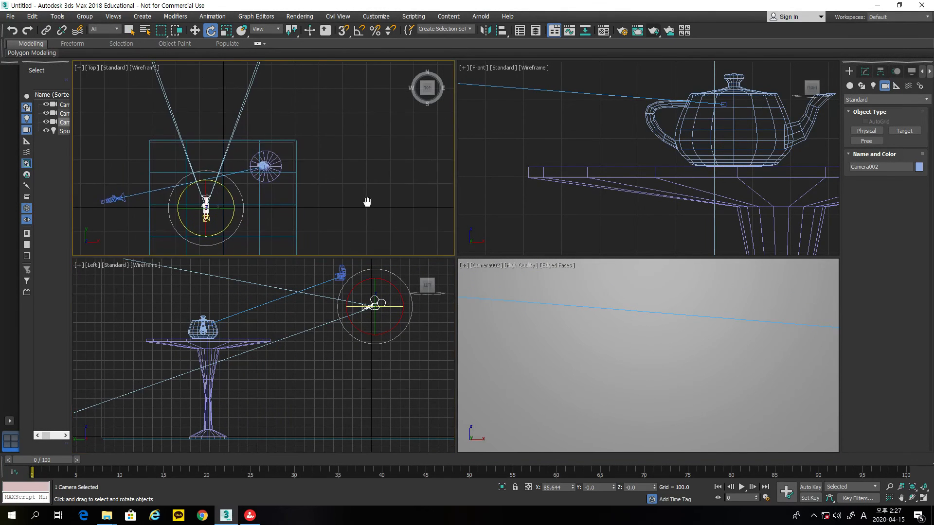
pyautogui.moveTo(232, 200); pyautogui.dragTo(236, 253)
pyautogui.click(194, 30)
pyautogui.moveTo(220, 200); pyautogui.dragTo(147, 257)
pyautogui.moveTo(327, 217); pyautogui.dragTo(363, 155, button='middle')
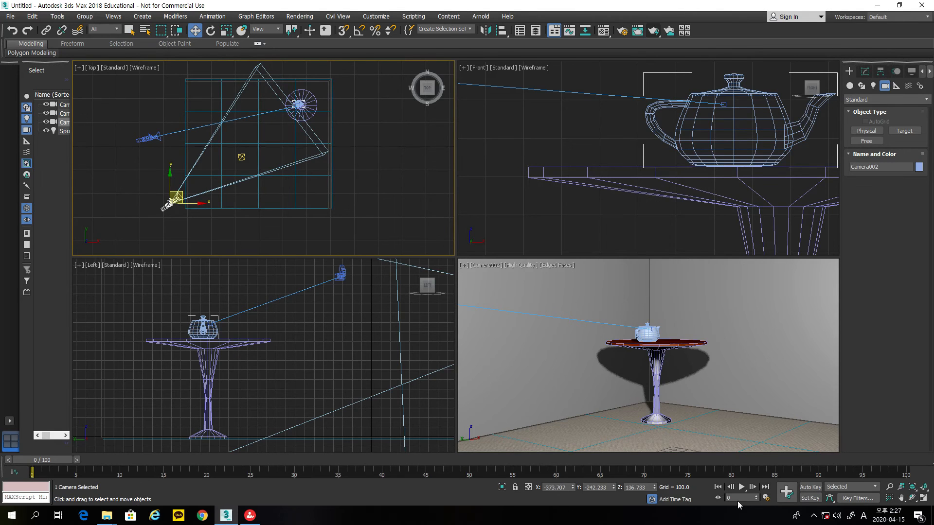
# Auto-key the free camera at frame 100 to about Y -599 in the Top view, and scrub back to frame 0
pyautogui.click(810, 488)
pyautogui.moveTo(55, 460); pyautogui.dragTo(900, 460)
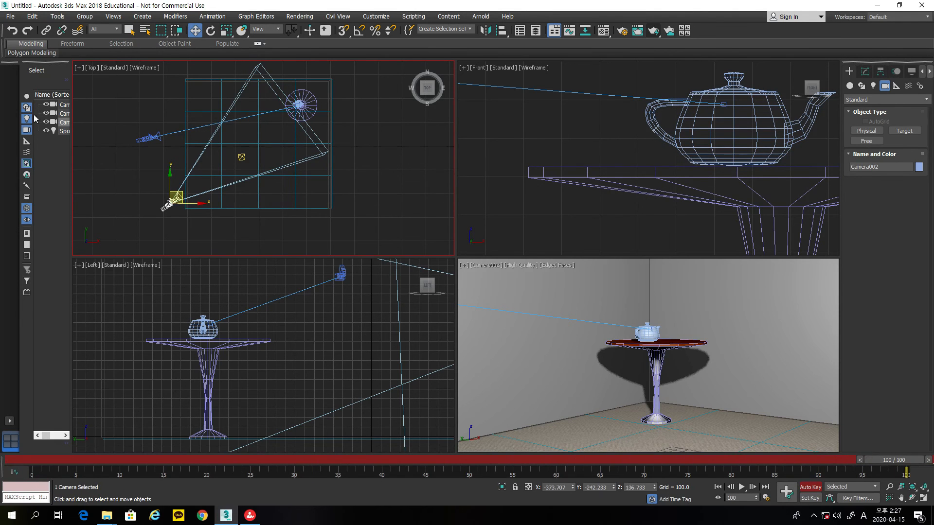
pyautogui.moveTo(170, 200); pyautogui.dragTo(145, 287)
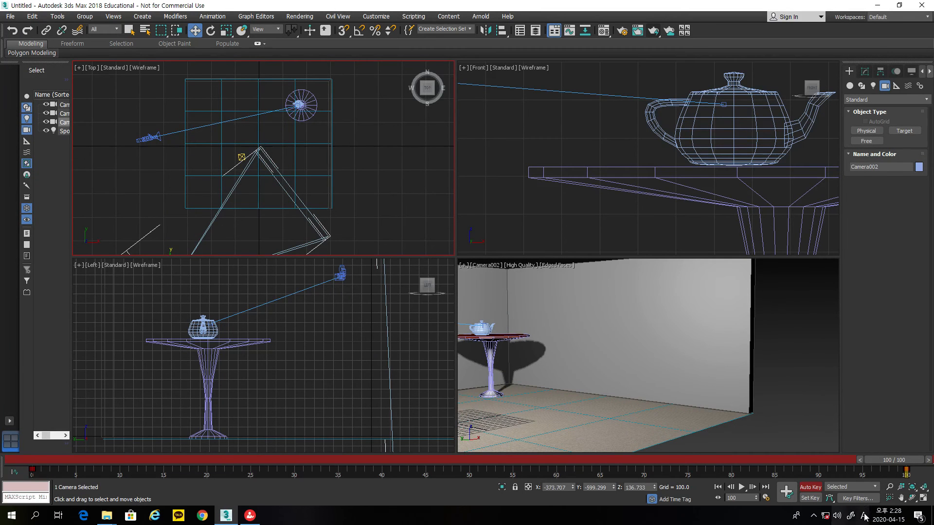
pyautogui.moveTo(885, 461); pyautogui.dragTo(2, 444)
pyautogui.press('w')
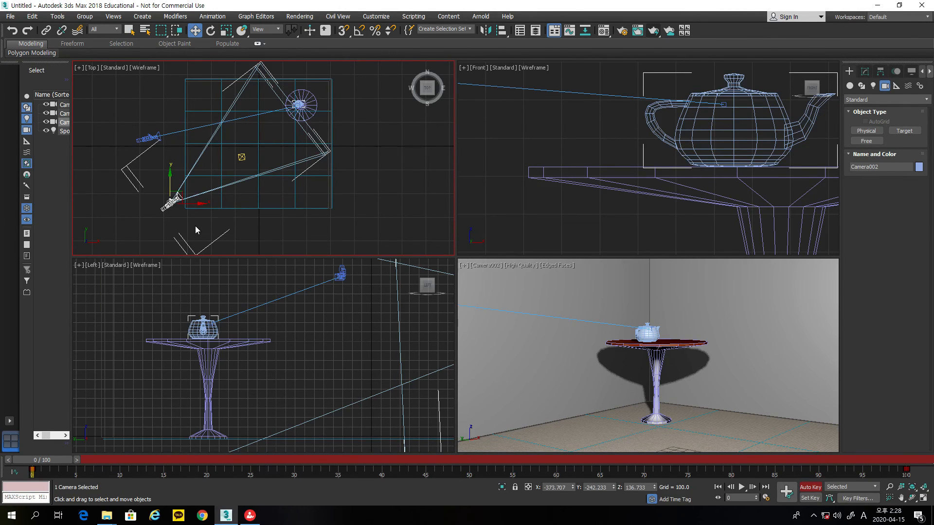
# Turn off Auto Key and delete the free camera's animation keys at frames 100 and 0
pyautogui.click(810, 487)
pyautogui.moveTo(863, 473); pyautogui.dragTo(932, 474)
pyautogui.press('Delete')
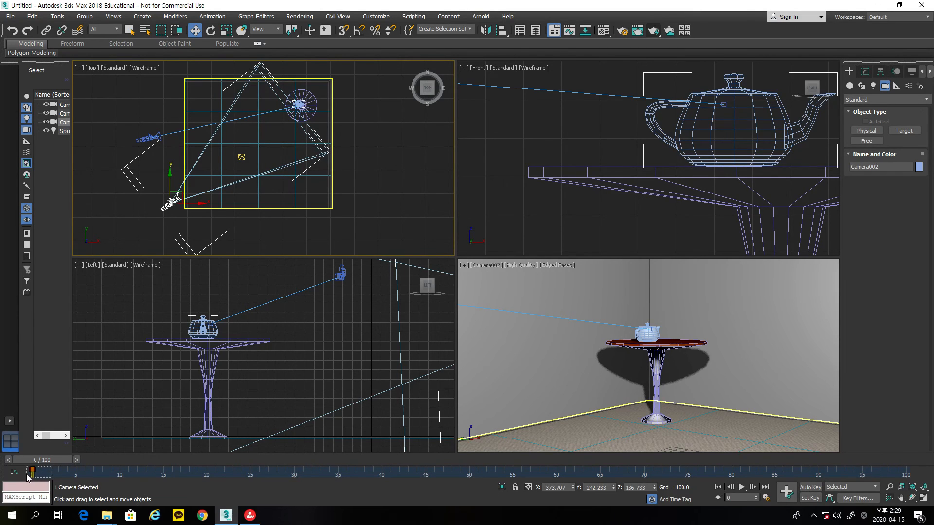
pyautogui.press('Delete')
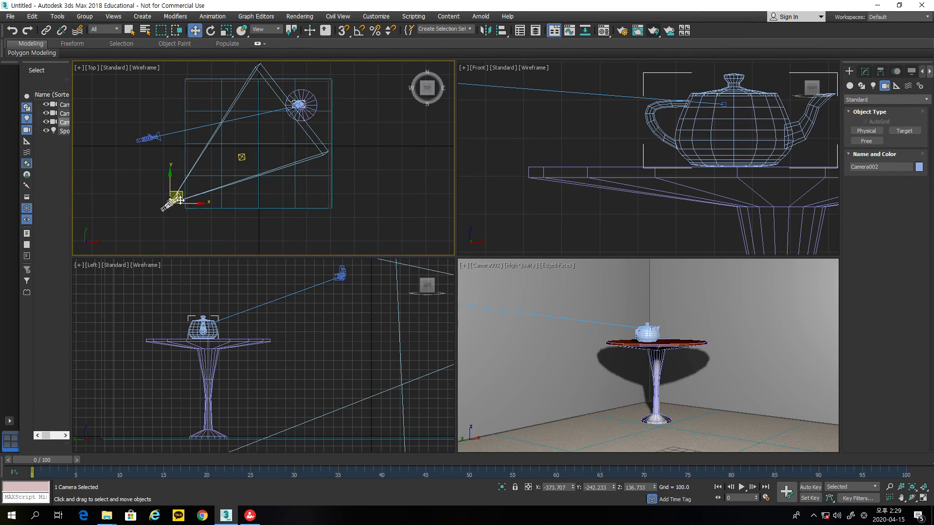
# Move the free camera slightly in the Top view and the target camera to about X 88, Y -355
pyautogui.moveTo(171, 198); pyautogui.dragTo(197, 211)
pyautogui.click(151, 138)
pyautogui.moveTo(160, 134); pyautogui.dragTo(285, 226)
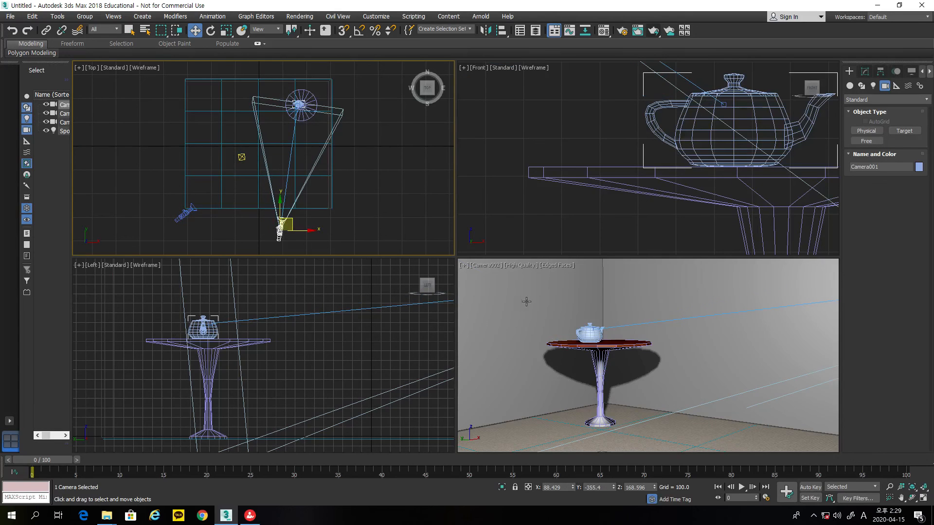
# Switch the Camera002 viewport to Camera001 and move that camera to about X -527, Y -38 in the Top view
pyautogui.click(492, 270)
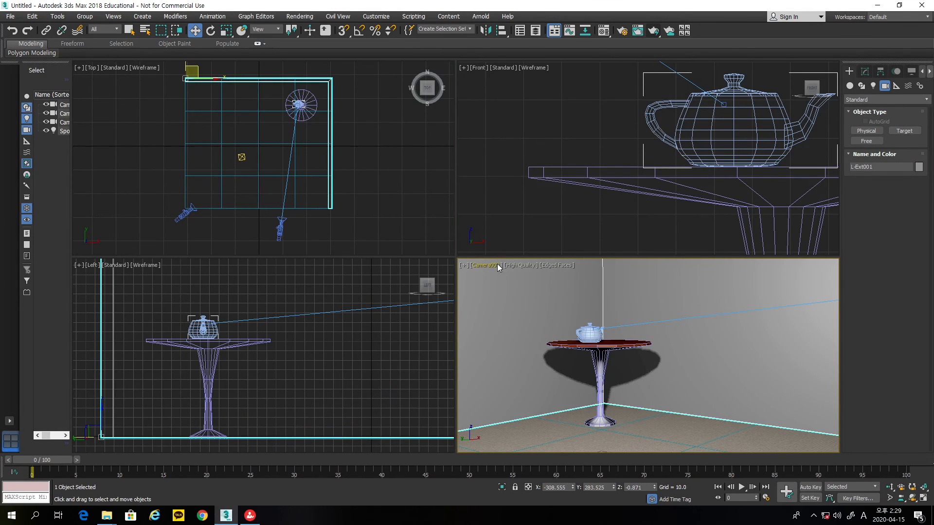
pyautogui.click(497, 264)
pyautogui.moveTo(564, 274)
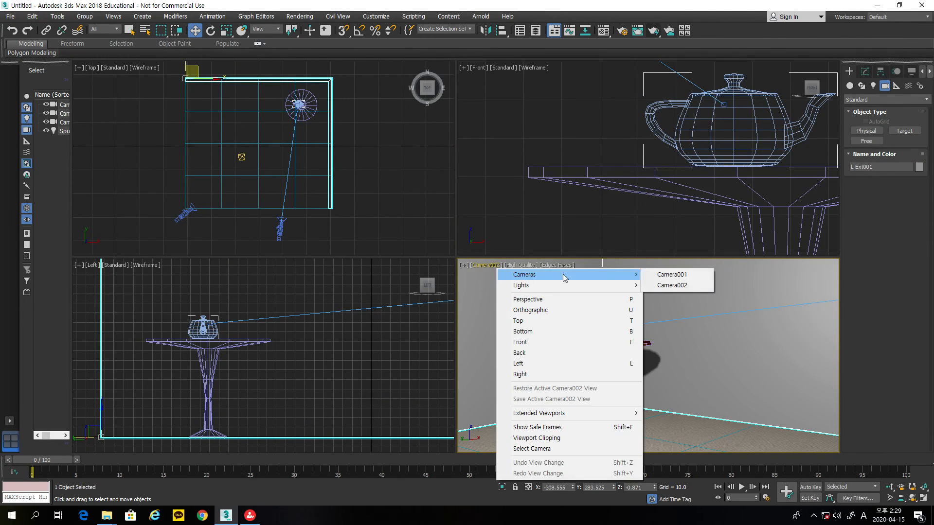
pyautogui.click(674, 275)
pyautogui.moveTo(282, 235); pyautogui.dragTo(136, 157)
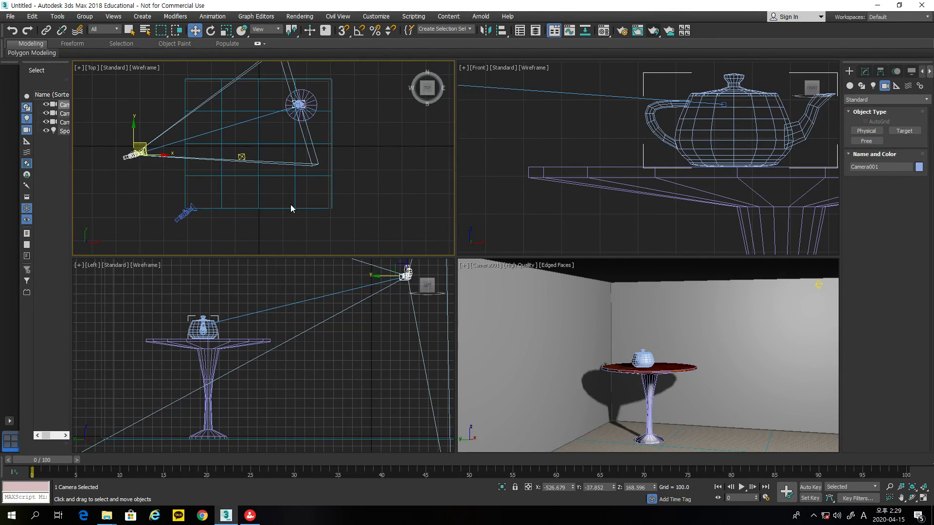
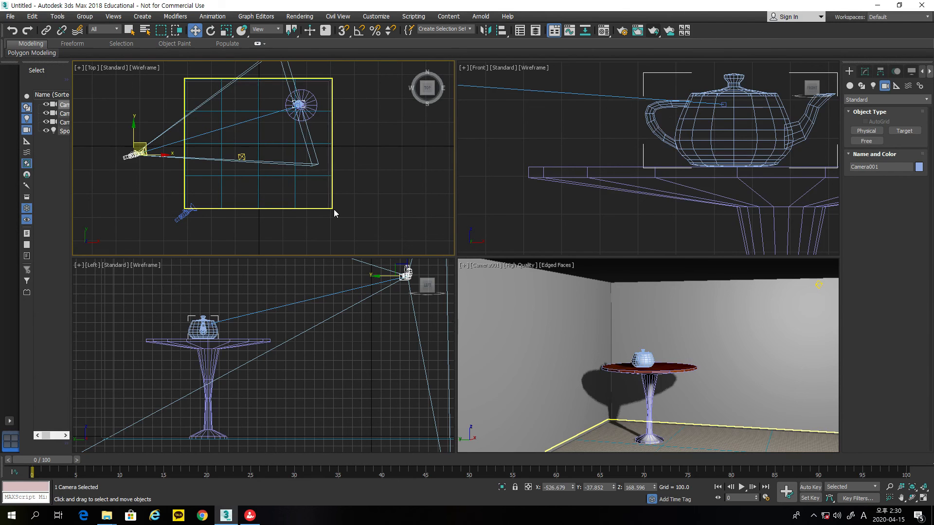
# Delete the target camera, the free camera and the existing light from the scene
pyautogui.scroll(-8, 494, 175)
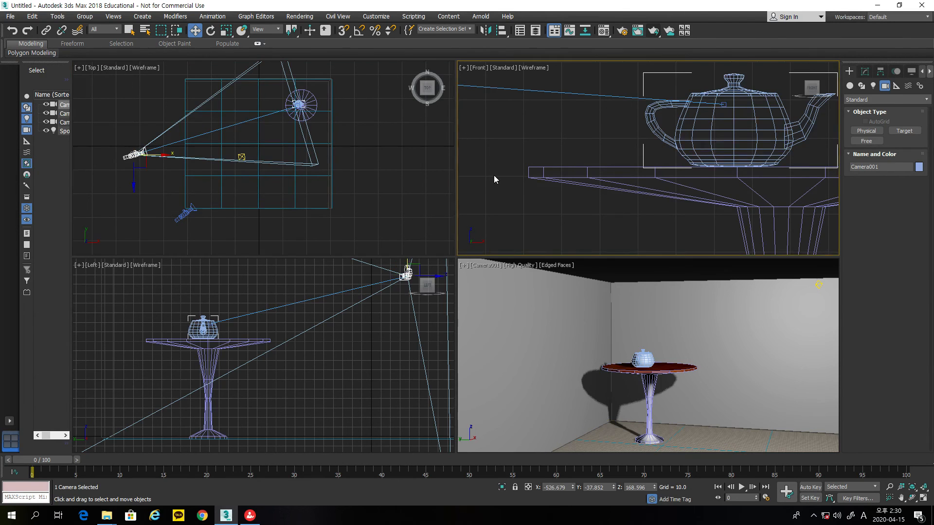
pyautogui.moveTo(510, 187); pyautogui.dragTo(671, 186, button='middle')
pyautogui.scroll(2, 579, 189)
pyautogui.moveTo(579, 188); pyautogui.dragTo(631, 200, button='middle')
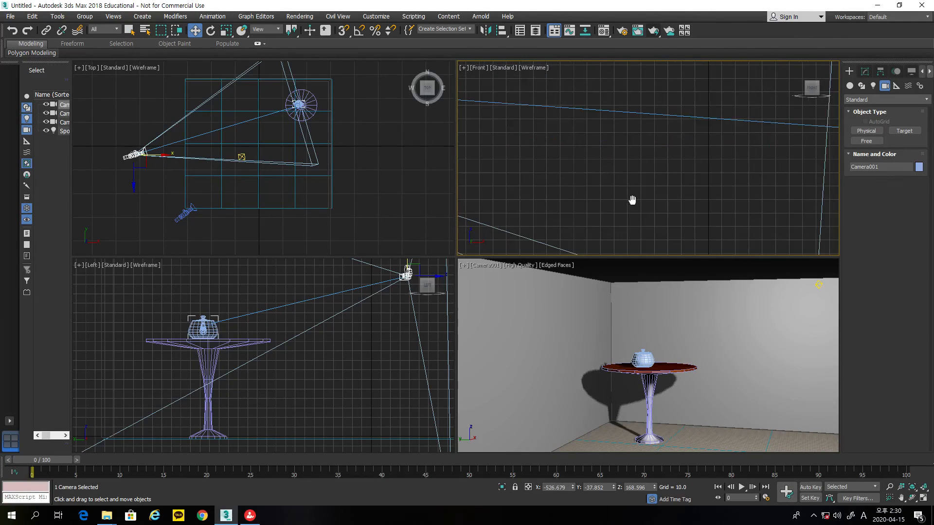
pyautogui.scroll(-2, 585, 187)
pyautogui.scroll(-2, 602, 187)
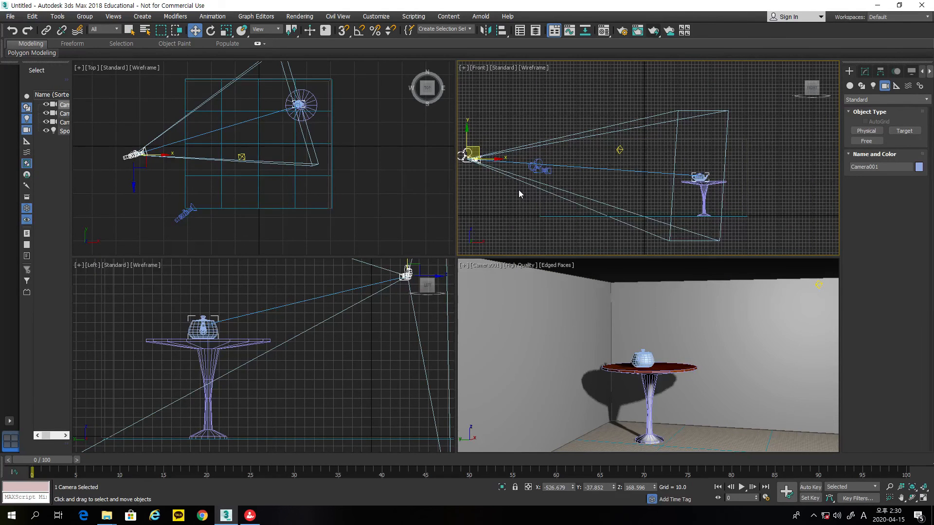
pyautogui.press('Delete')
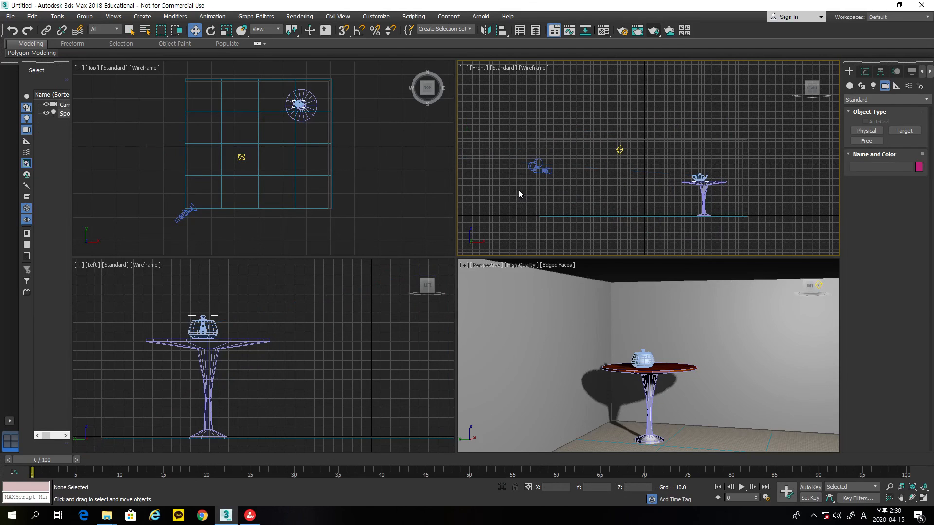
pyautogui.click(538, 167)
pyautogui.press('Delete')
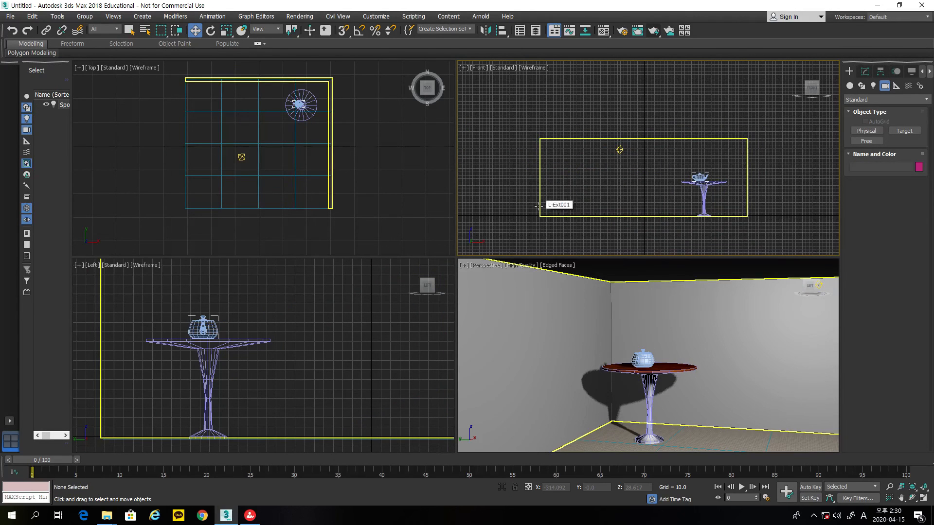
pyautogui.click(242, 158)
pyautogui.press('Delete')
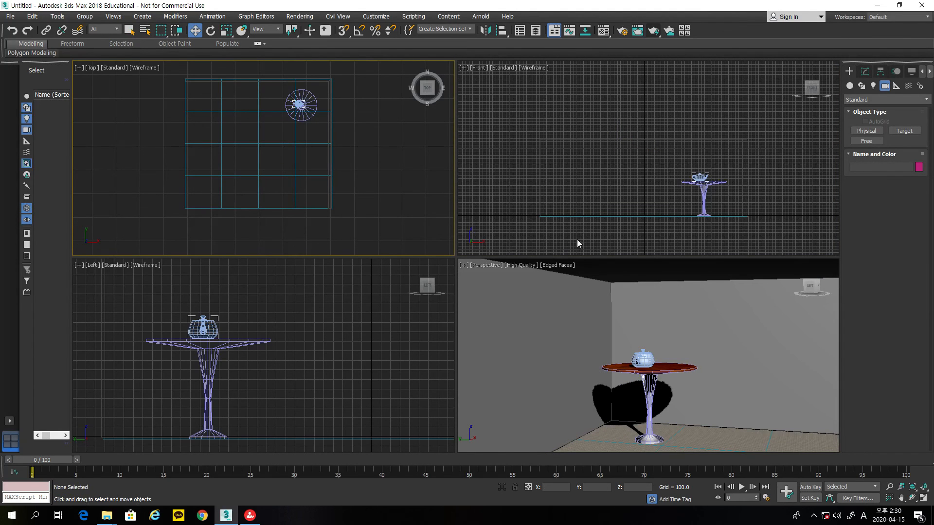
pyautogui.click(651, 341)
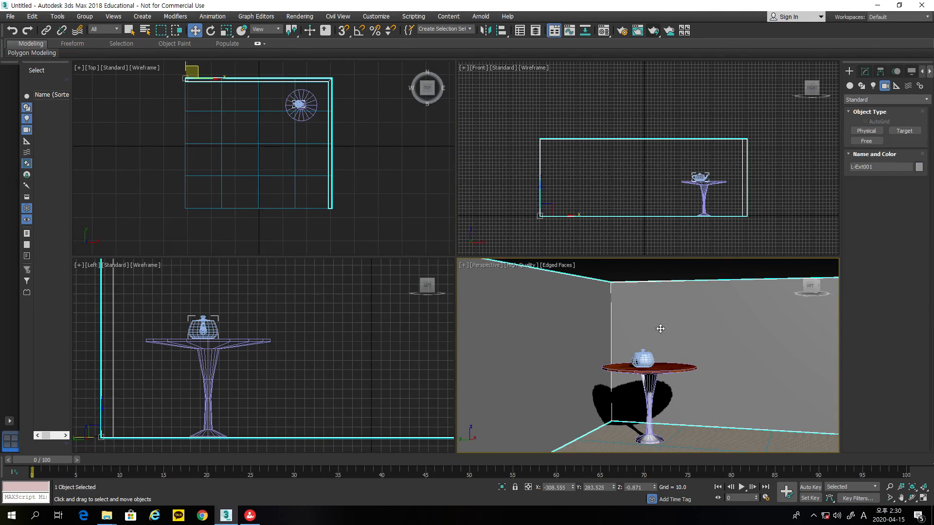
pyautogui.click(867, 72)
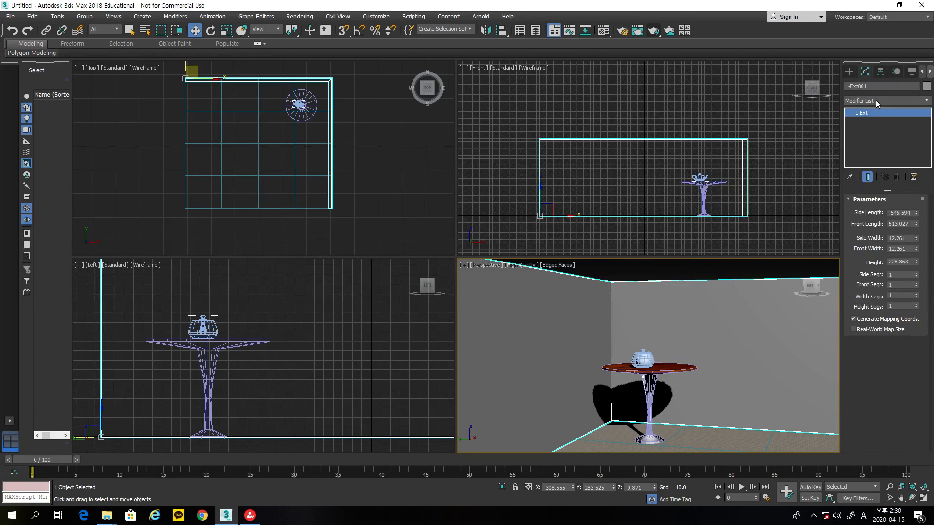
pyautogui.click(849, 71)
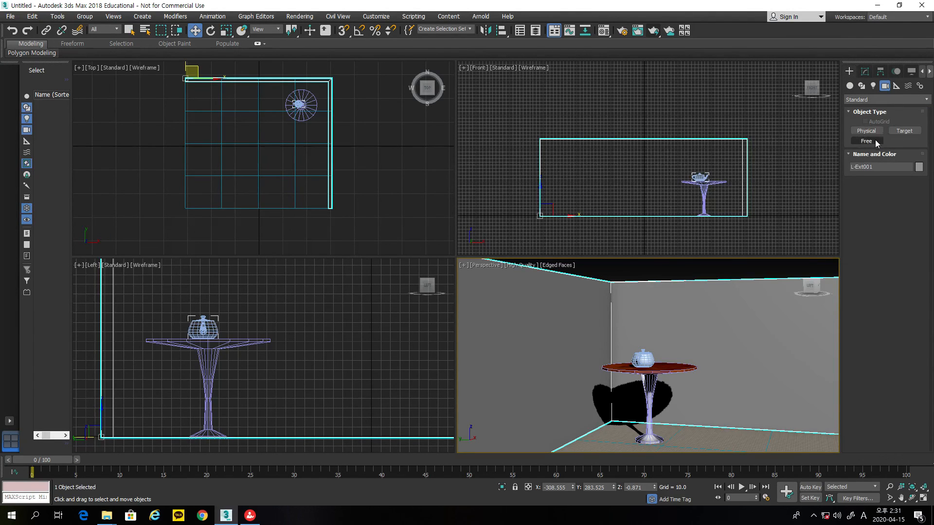
# Place a free spotlight in the Top view at about X -65, Y -66, and another in the Front view at about X -228, Z 65
pyautogui.click(872, 87)
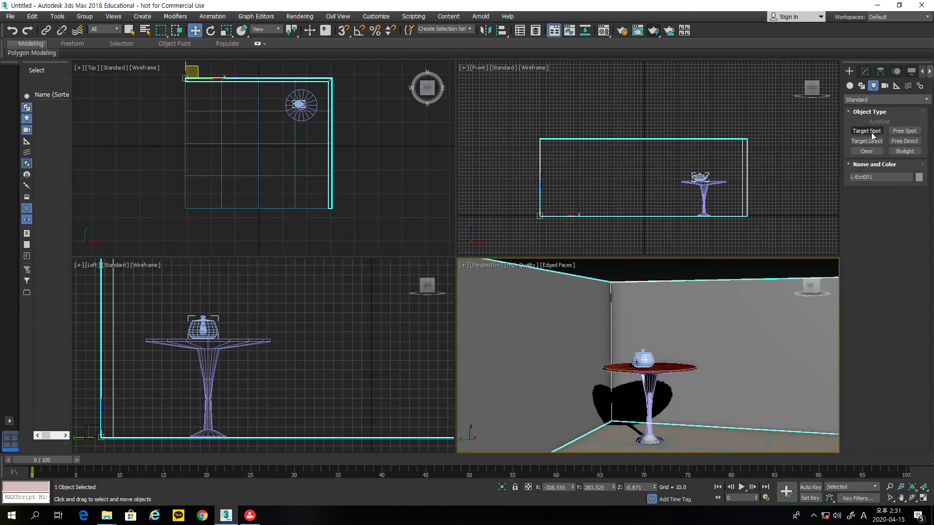
pyautogui.click(903, 132)
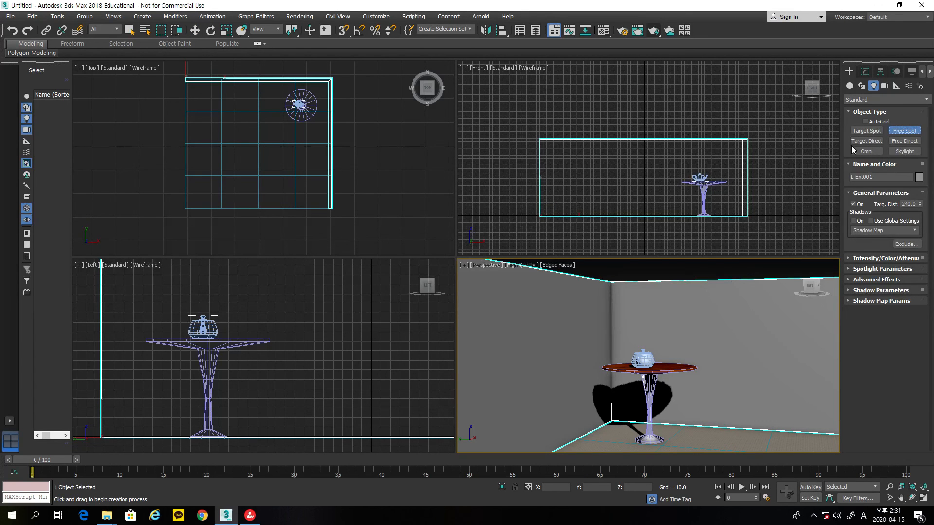
pyautogui.click(224, 182)
pyautogui.moveTo(224, 183); pyautogui.dragTo(243, 161)
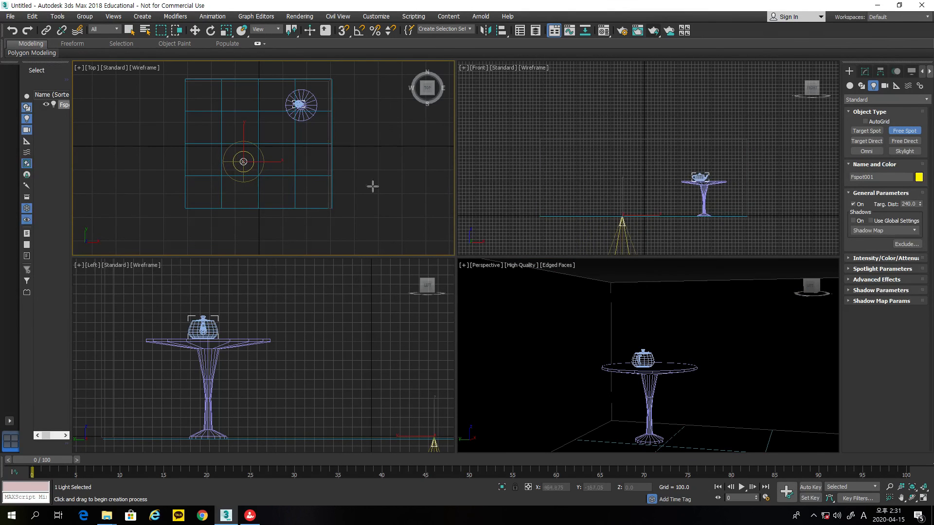
pyautogui.moveTo(647, 231); pyautogui.dragTo(644, 146, button='middle')
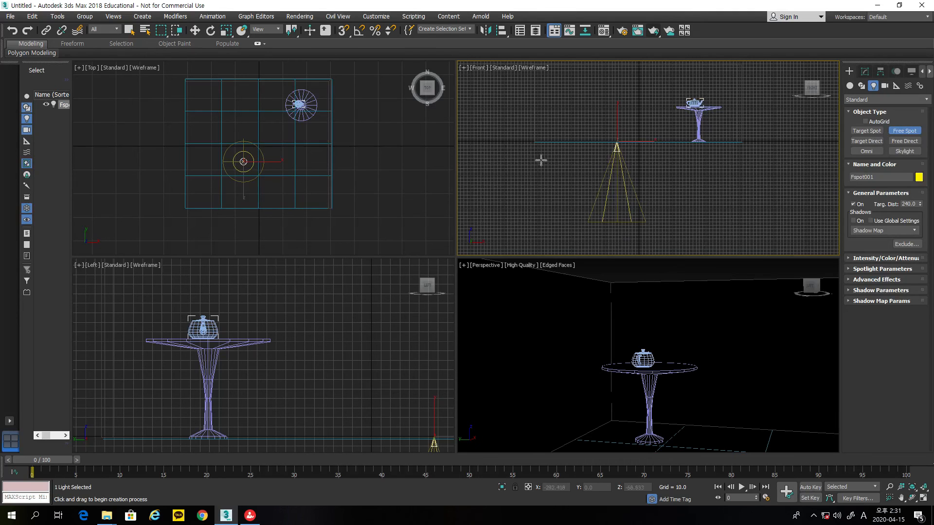
pyautogui.click(562, 119)
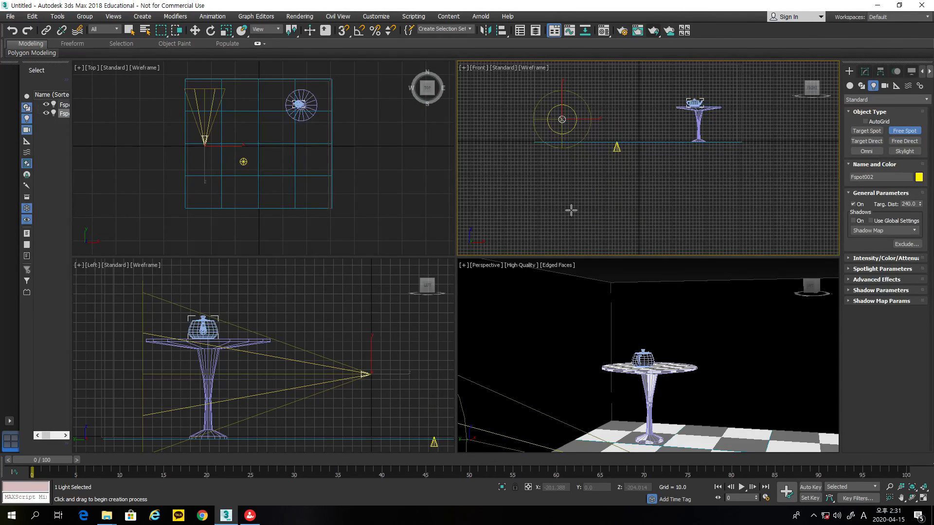
# Delete the downward-pointing free spotlight that was placed in the Top view
pyautogui.click(196, 33)
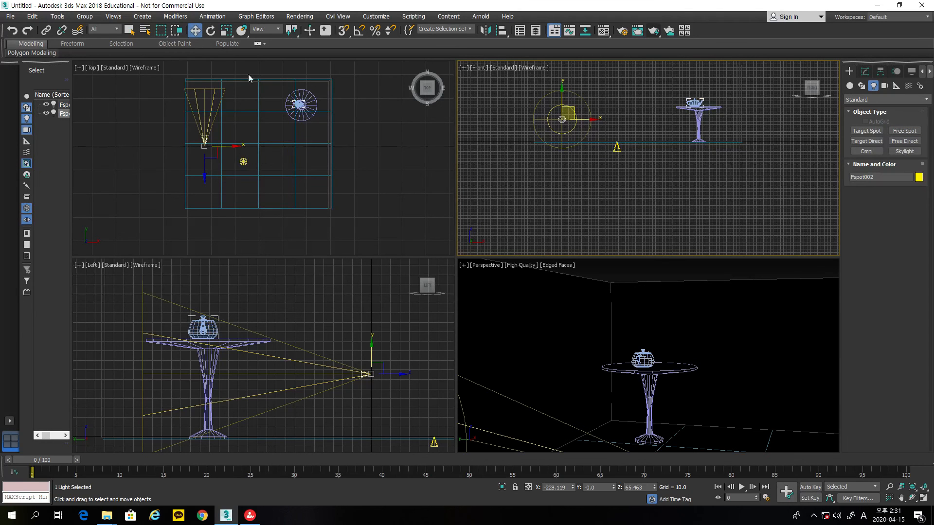
pyautogui.click(619, 149)
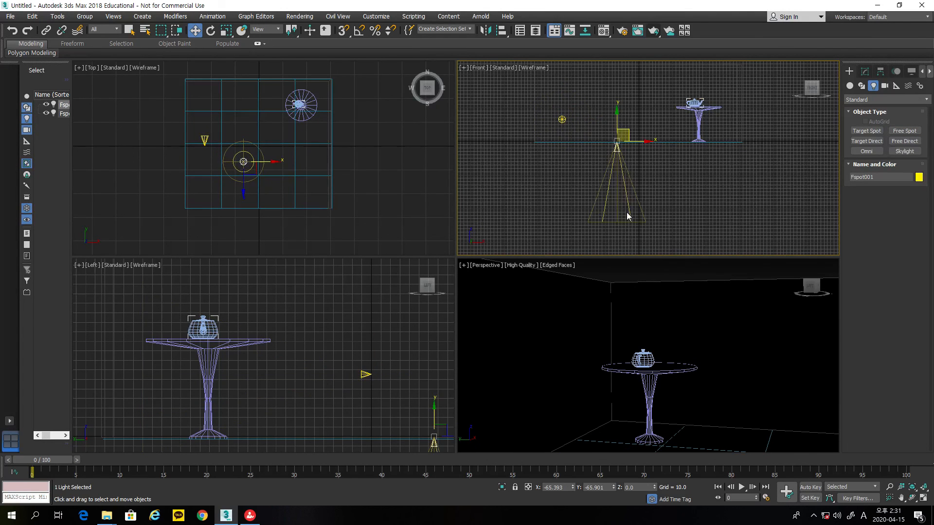
pyautogui.press('Delete')
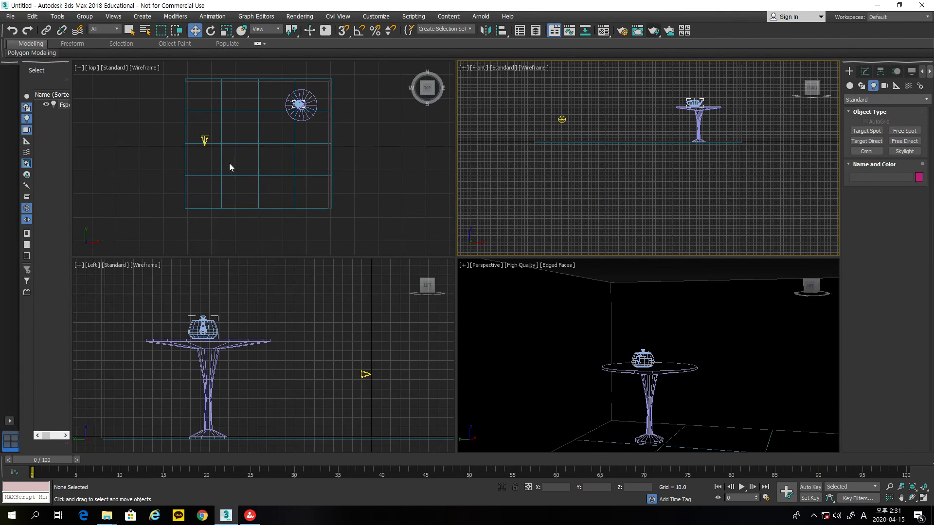
# Rotate the remaining free spotlight in the Top view to about -68 degrees around Z so it faces the teapot table
pyautogui.click(204, 141)
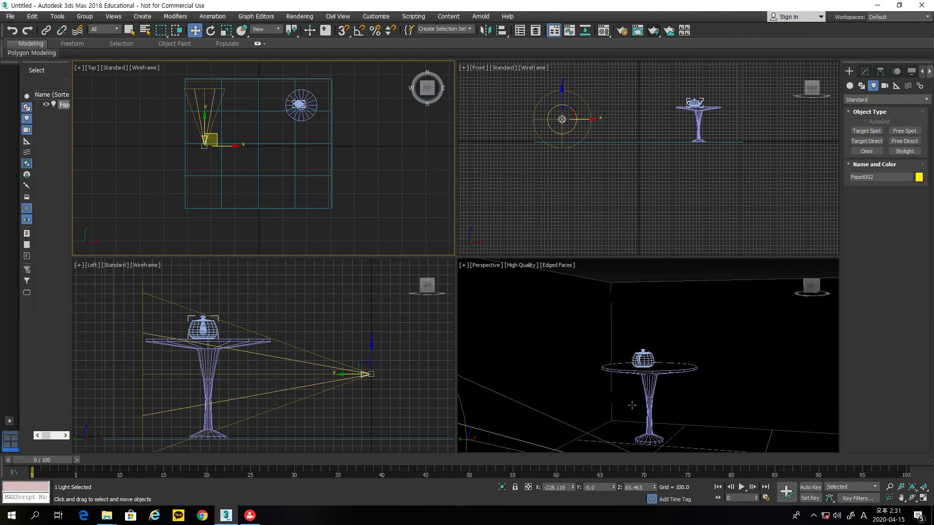
pyautogui.click(210, 30)
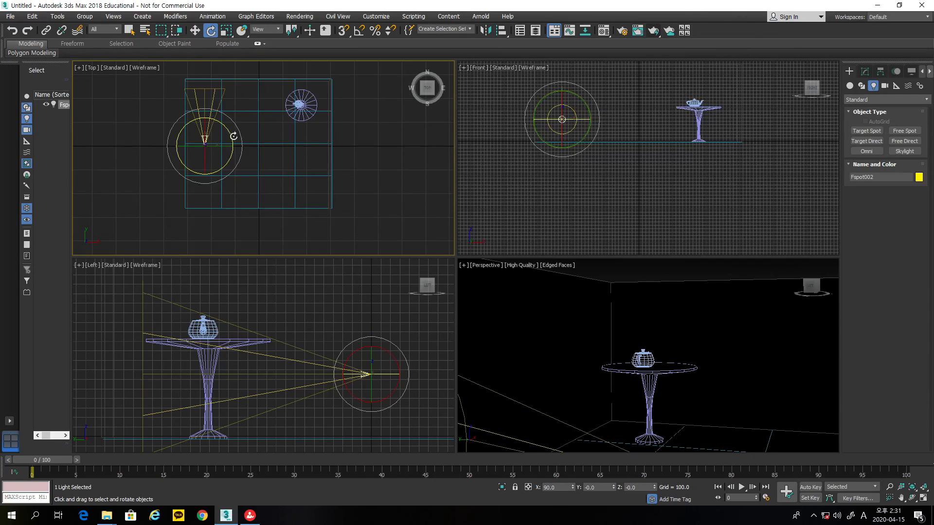
pyautogui.moveTo(232, 132); pyautogui.dragTo(248, 198)
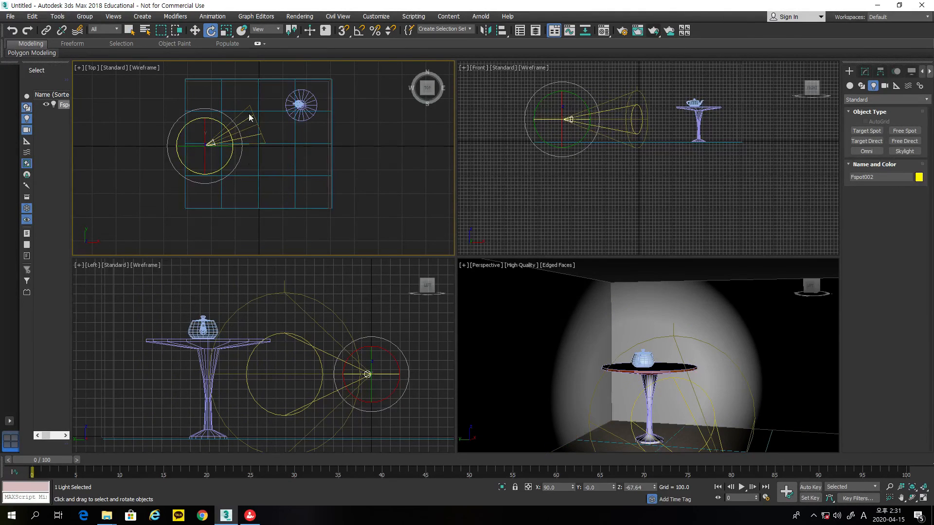
# Raise the free spotlight in the Front view to about Z 113
pyautogui.click(194, 30)
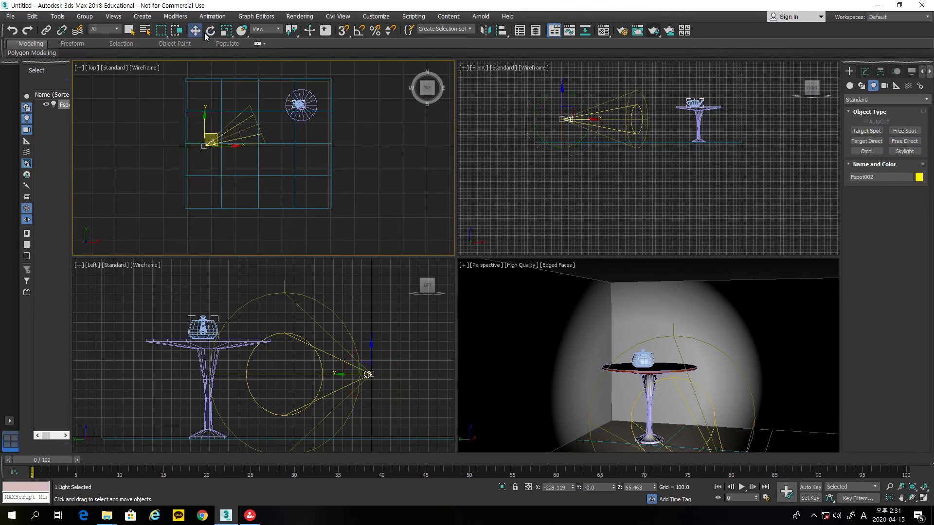
pyautogui.click(562, 107)
pyautogui.moveTo(562, 107); pyautogui.dragTo(562, 91)
pyautogui.scroll(2, 608, 115)
pyautogui.moveTo(609, 115); pyautogui.dragTo(606, 153, button='middle')
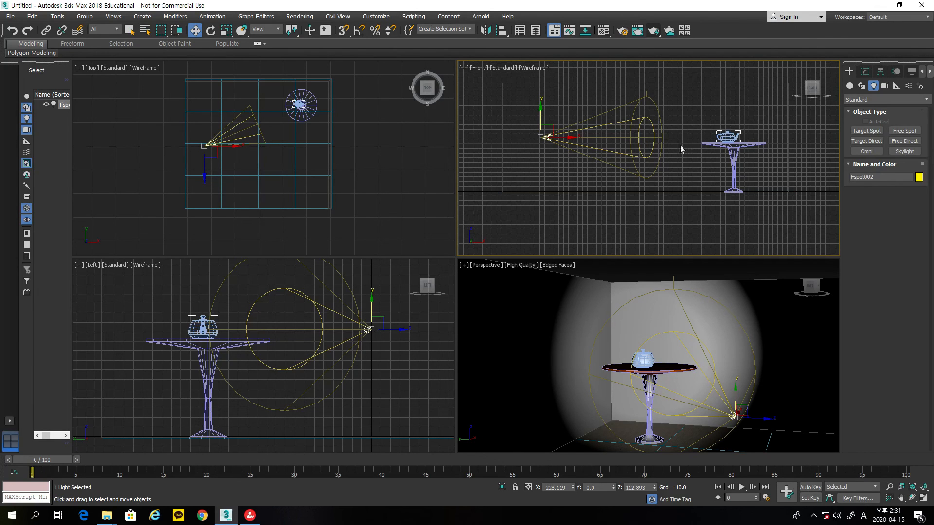
# Tilt the free spotlight slightly downward in the Front view and move it to about X -231, Z 156
pyautogui.click(209, 34)
pyautogui.moveTo(549, 111)
pyautogui.mouseDown()
pyautogui.moveTo(561, 117)
pyautogui.moveTo(553, 109)
pyautogui.mouseUp()
pyautogui.click(194, 31)
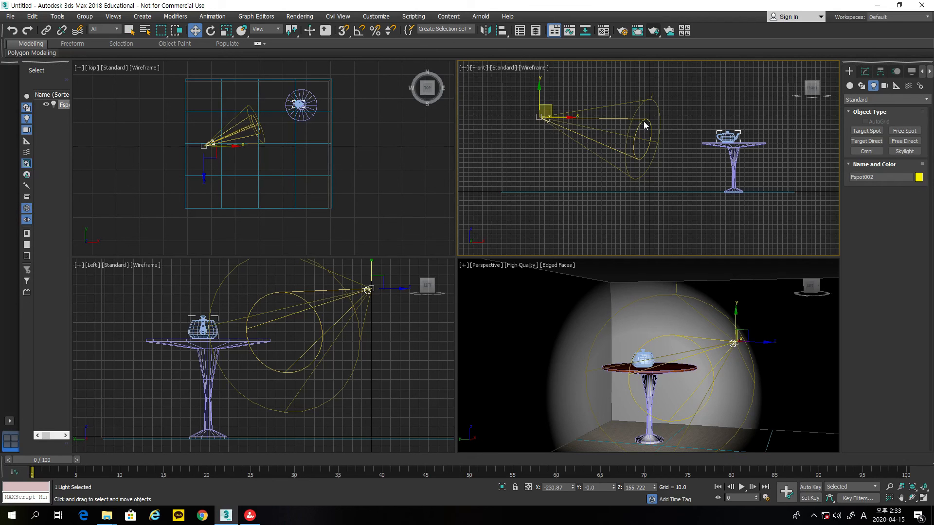
# Set the free spotlight's hotspot to 23.9 and its falloff to 26.8
pyautogui.click(866, 74)
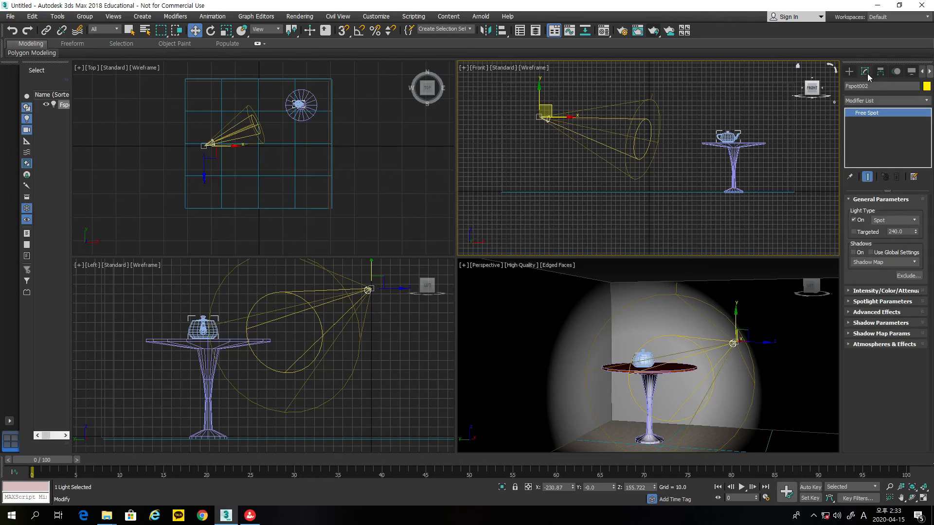
pyautogui.click(866, 302)
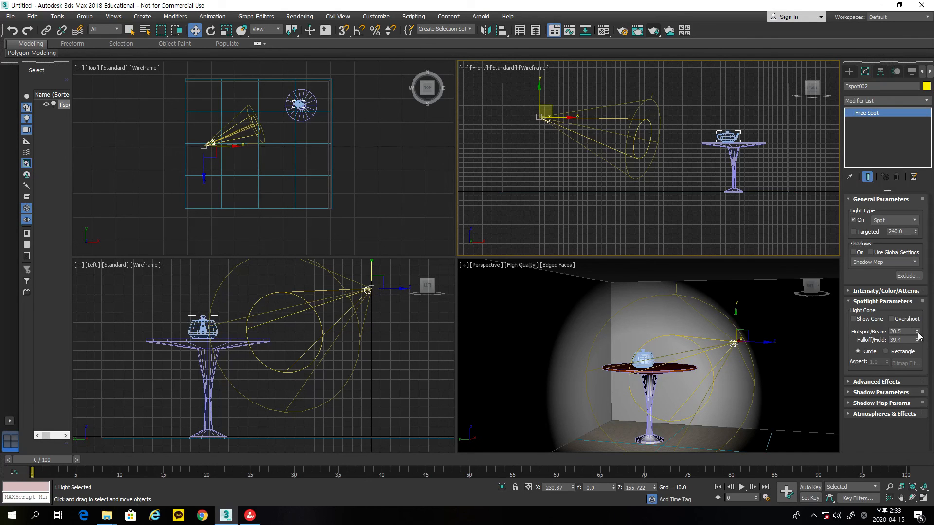
pyautogui.moveTo(918, 332); pyautogui.dragTo(929, 421)
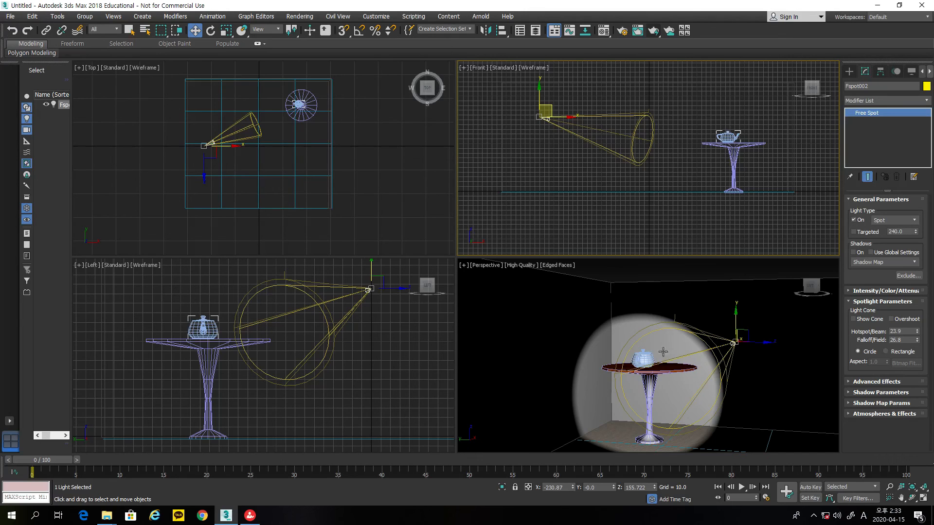
# Render the Perspective view to check the spotlight cone on the table, and close the rendered frame
pyautogui.rightClick(516, 294)
pyautogui.click(652, 31)
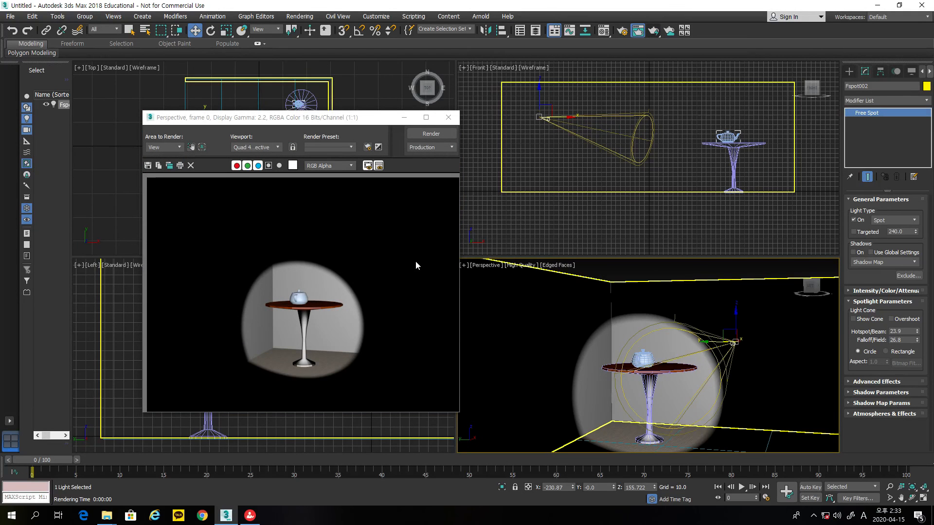
pyautogui.click(455, 117)
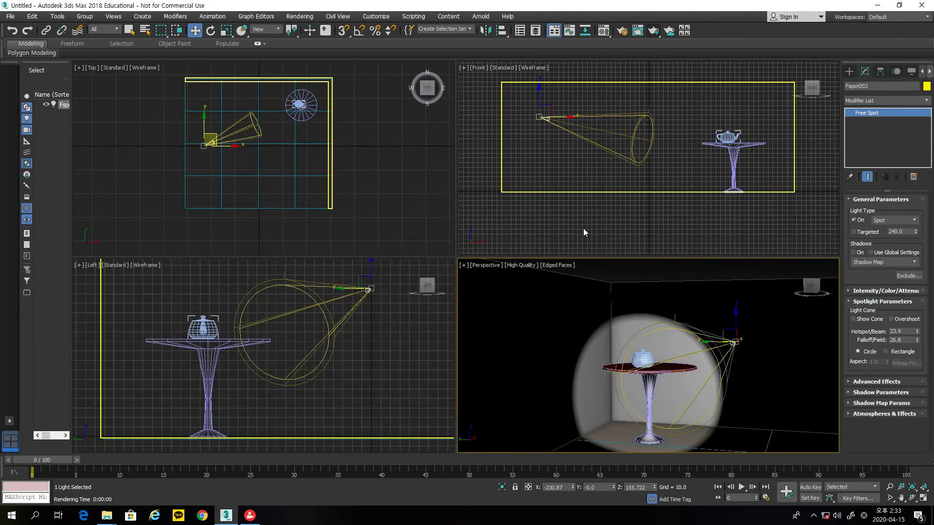